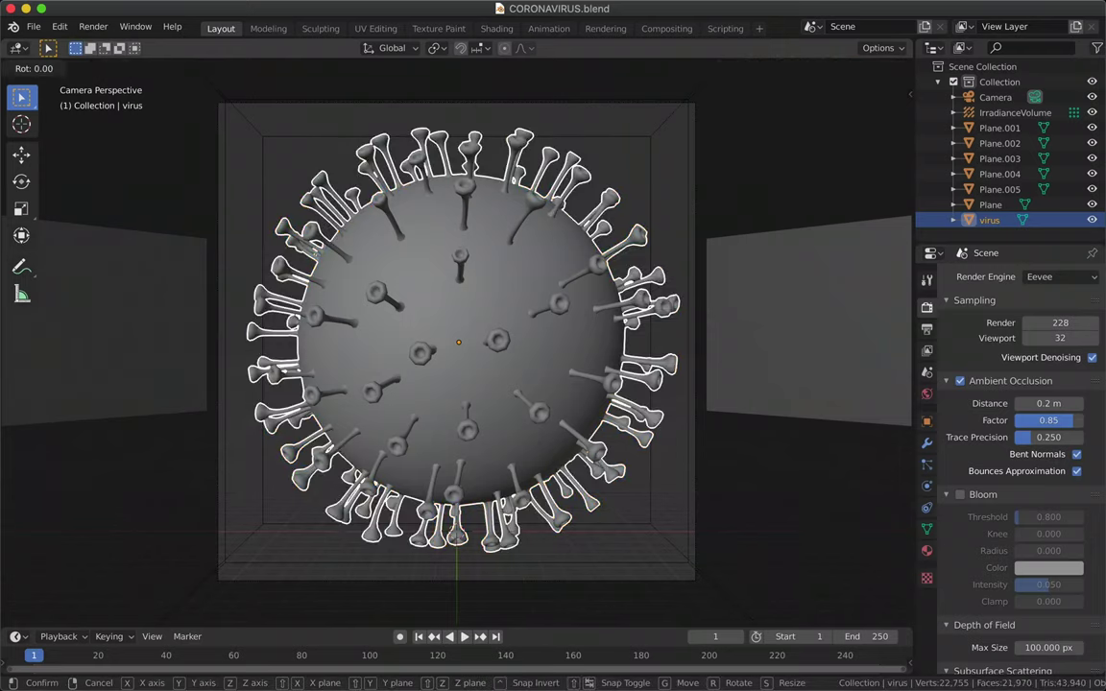
Rotate the virus about the vertical Z axis to a new angle
{"action": "left_click", "coordinate": [608, 554]}
{"action": "key", "text": "r"}
{"action": "key", "text": "z"}
{"action": "left_click", "coordinate": [771, 296]}
Set the render output to 2000 × 2000 px at 120% and save the scene
{"action": "left_click", "coordinate": [927, 280]}
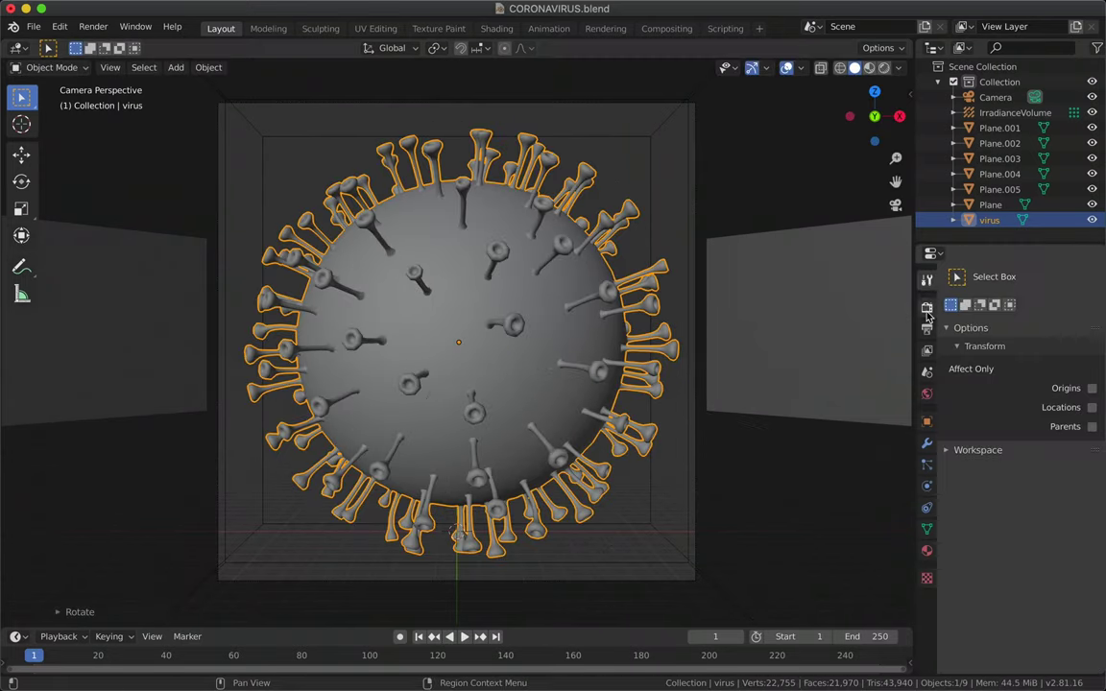
{"action": "left_click", "coordinate": [926, 328]}
{"action": "type", "text": "0"}
{"action": "key", "text": "Tab"}
{"action": "type", "text": "2000"}
{"action": "key", "text": "Return"}
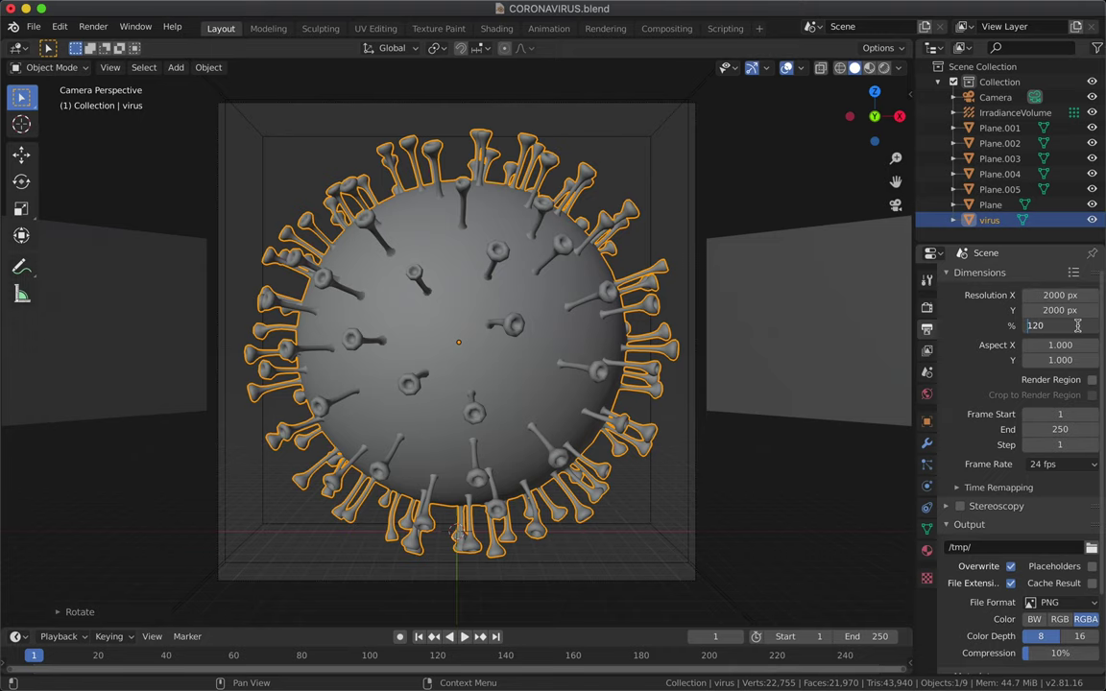
{"action": "key", "text": "Return"}
{"action": "key", "text": "ctrl+s"}
Render the virus and save the result as a new image file
{"action": "left_click", "coordinate": [927, 307]}
{"action": "left_click", "coordinate": [93, 26]}
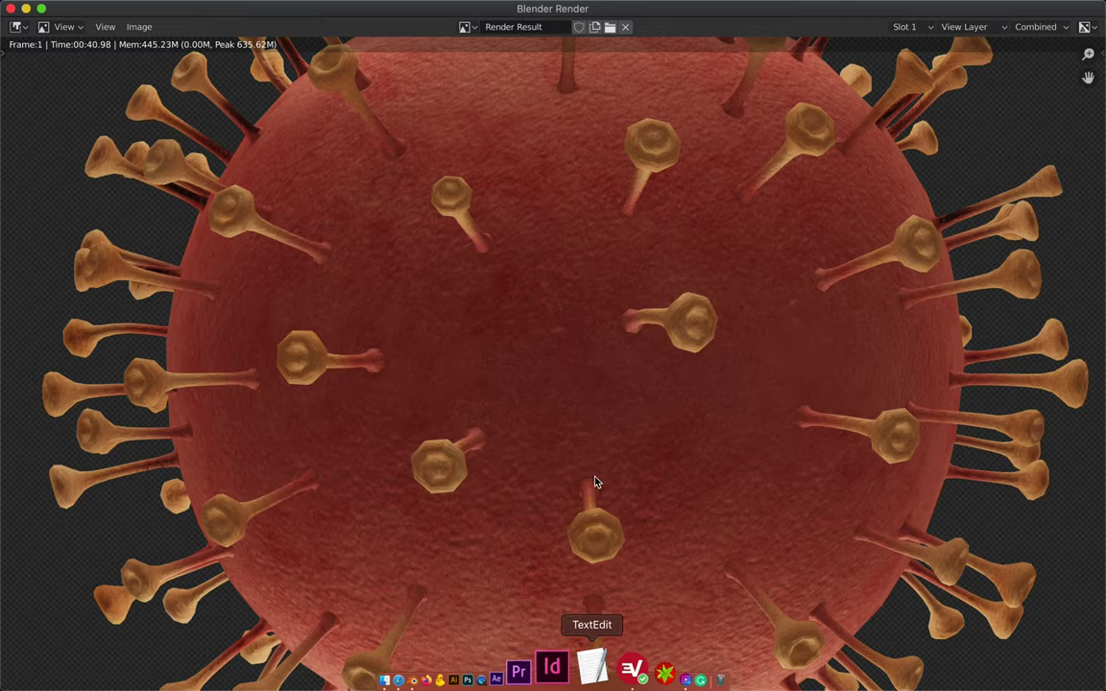
{"action": "left_click", "coordinate": [139, 26]}
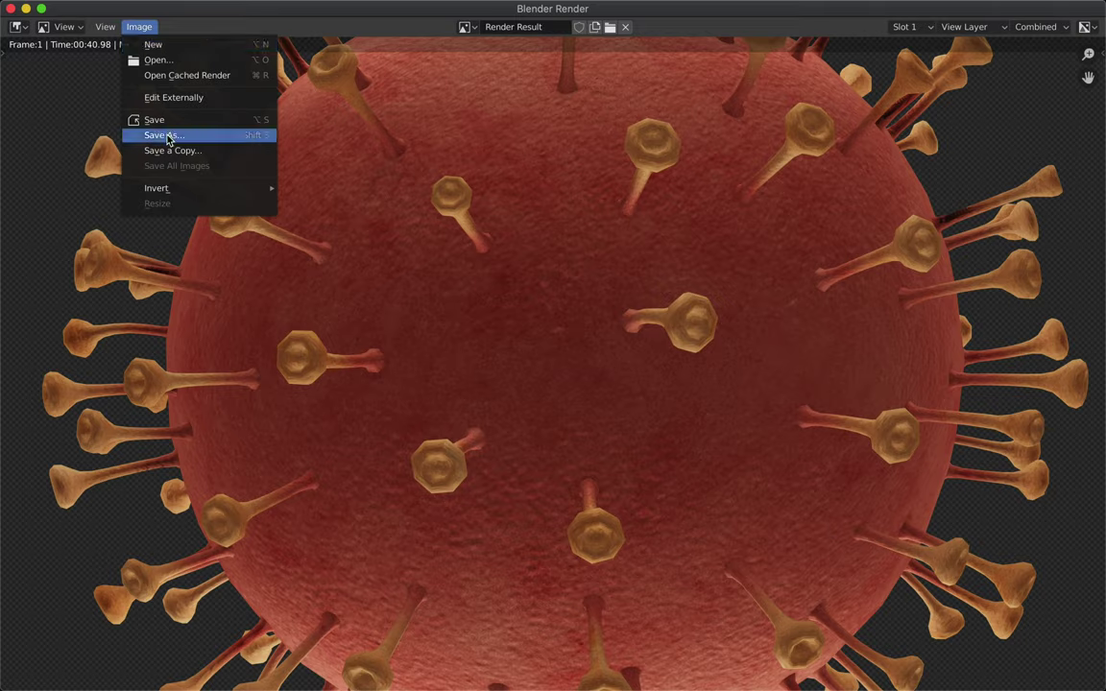
{"action": "left_click", "coordinate": [164, 136]}
{"action": "key", "text": "Return"}
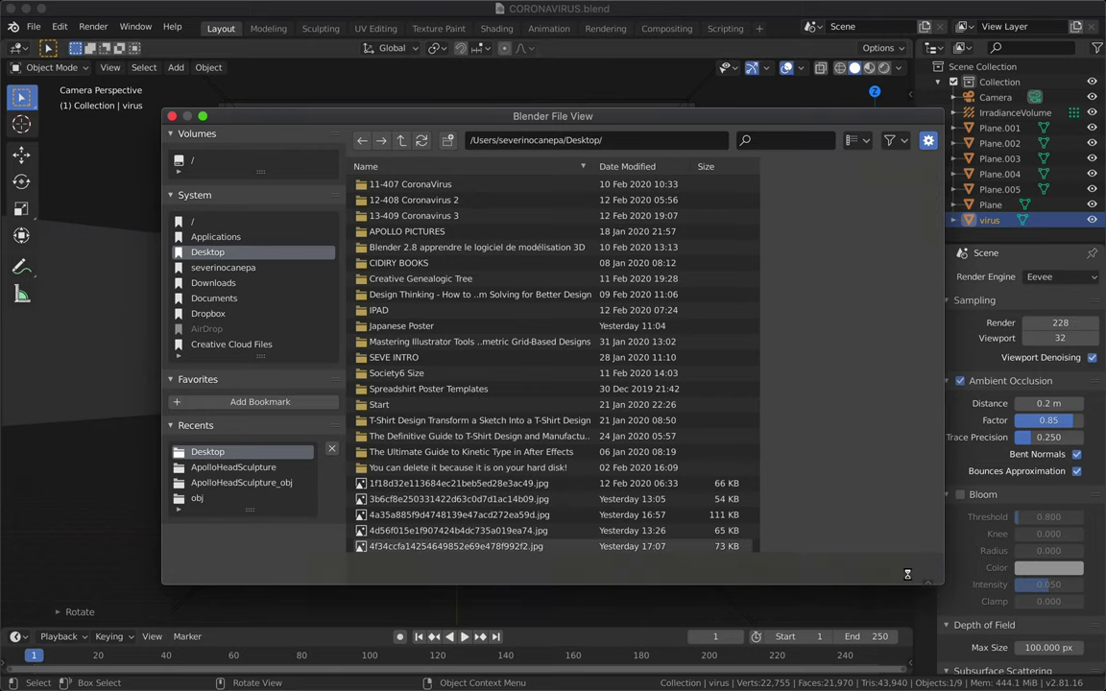
{"action": "key", "text": "Escape"}
Turn the virus about Z, tilt it about X, turn it again, and re-render
{"action": "key", "text": "r"}
{"action": "key", "text": "z"}
{"action": "left_click", "coordinate": [433, 232]}
{"action": "key", "text": "r"}
{"action": "key", "text": "x"}
{"action": "left_click", "coordinate": [423, 199]}
{"action": "key", "text": "r"}
{"action": "key", "text": "z"}
{"action": "left_click", "coordinate": [442, 521]}
{"action": "left_click", "coordinate": [93, 26]}
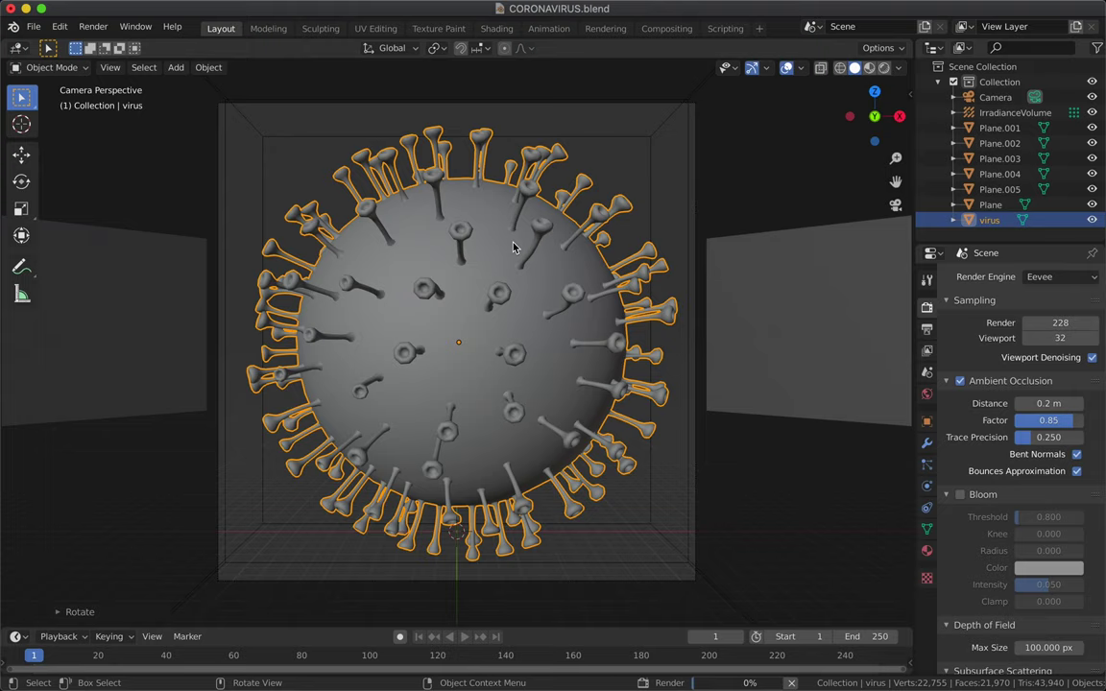
Save the finished render as the next numbered PNG and close it
{"action": "key", "text": "shift+alt+s"}
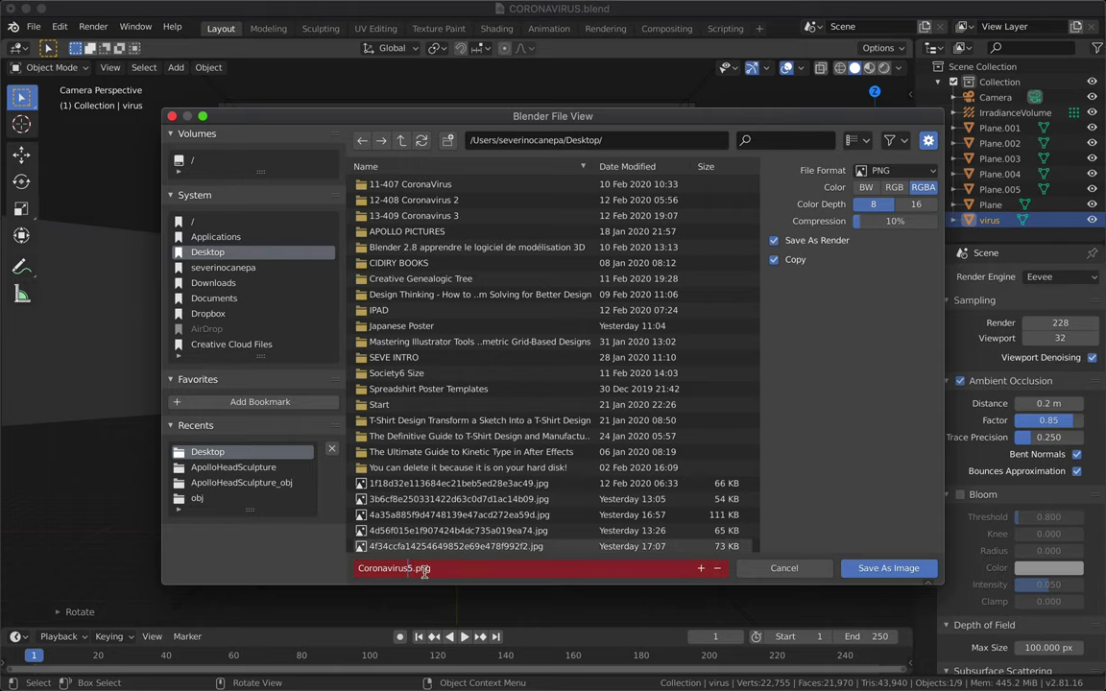
{"action": "left_click", "coordinate": [701, 568]}
{"action": "left_click", "coordinate": [888, 567]}
Turn the virus about Z and render it at the new angle
{"action": "key", "text": "Escape"}
{"action": "key", "text": "r"}
{"action": "key", "text": "z"}
{"action": "left_click", "coordinate": [320, 138]}
{"action": "left_click", "coordinate": [93, 26]}
{"action": "left_click", "coordinate": [111, 59]}
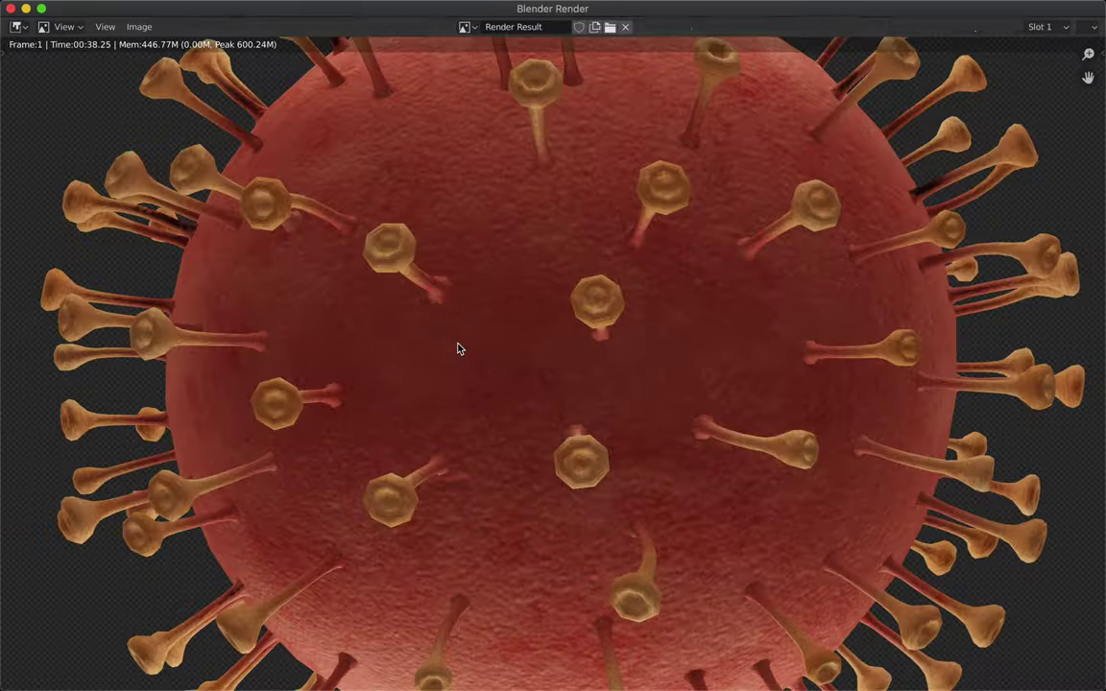
Save this render under a new numbered name and close it
{"action": "left_click", "coordinate": [133, 25]}
{"action": "left_click", "coordinate": [173, 136]}
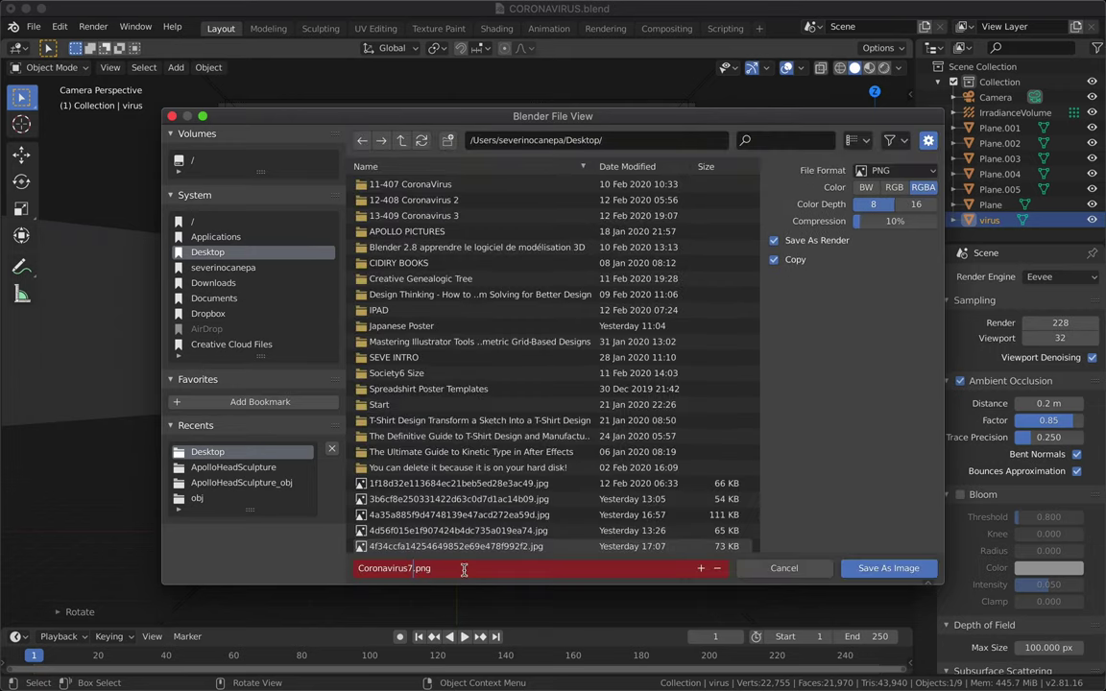
{"action": "key", "text": "Return"}
{"action": "key", "text": "Escape"}
Turn the virus about Z again, render it, and bring the result back to save
{"action": "key", "text": "r"}
{"action": "key", "text": "z"}
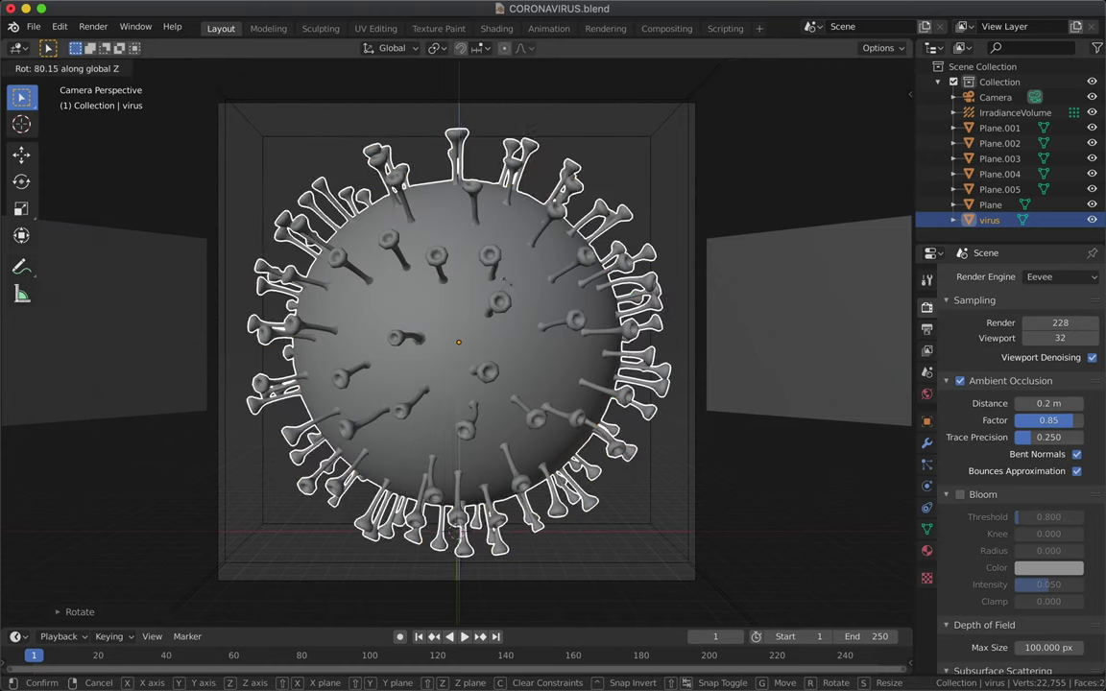
{"action": "key", "text": "Return"}
{"action": "left_click", "coordinate": [93, 26]}
{"action": "left_click", "coordinate": [120, 42]}
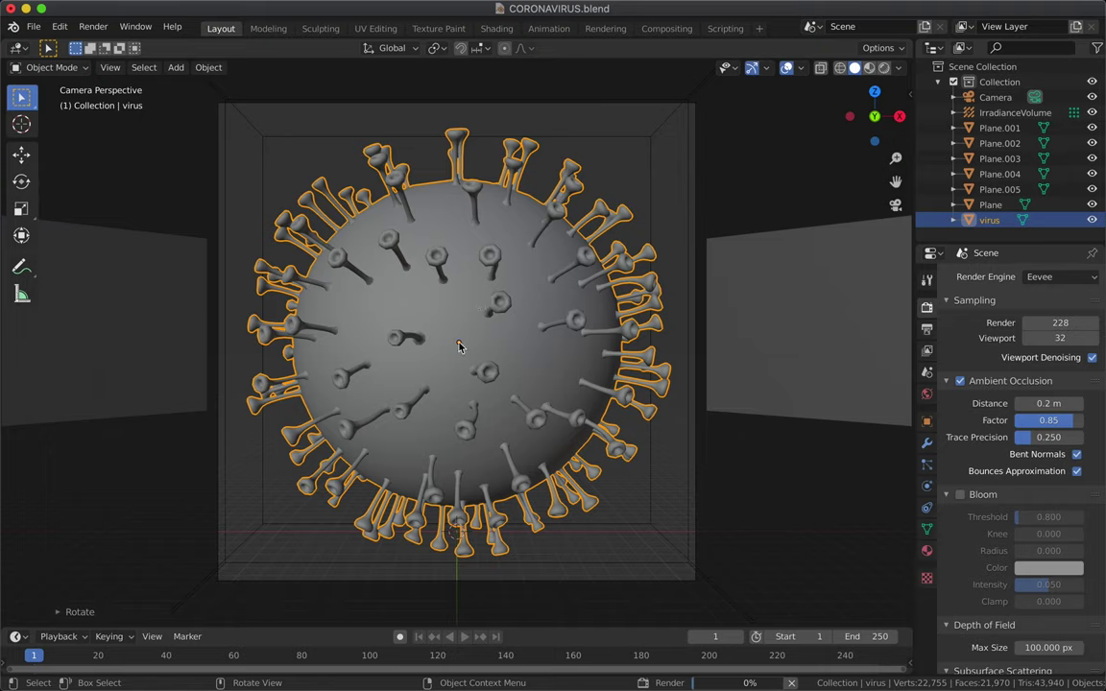
{"action": "key", "text": "Escape"}
{"action": "key", "text": "F11"}
{"action": "left_click", "coordinate": [129, 29]}
Name the output file, save the render as PNG, and close it
{"action": "left_click", "coordinate": [154, 134]}
{"action": "key", "text": "Return"}
{"action": "left_click", "coordinate": [888, 568]}
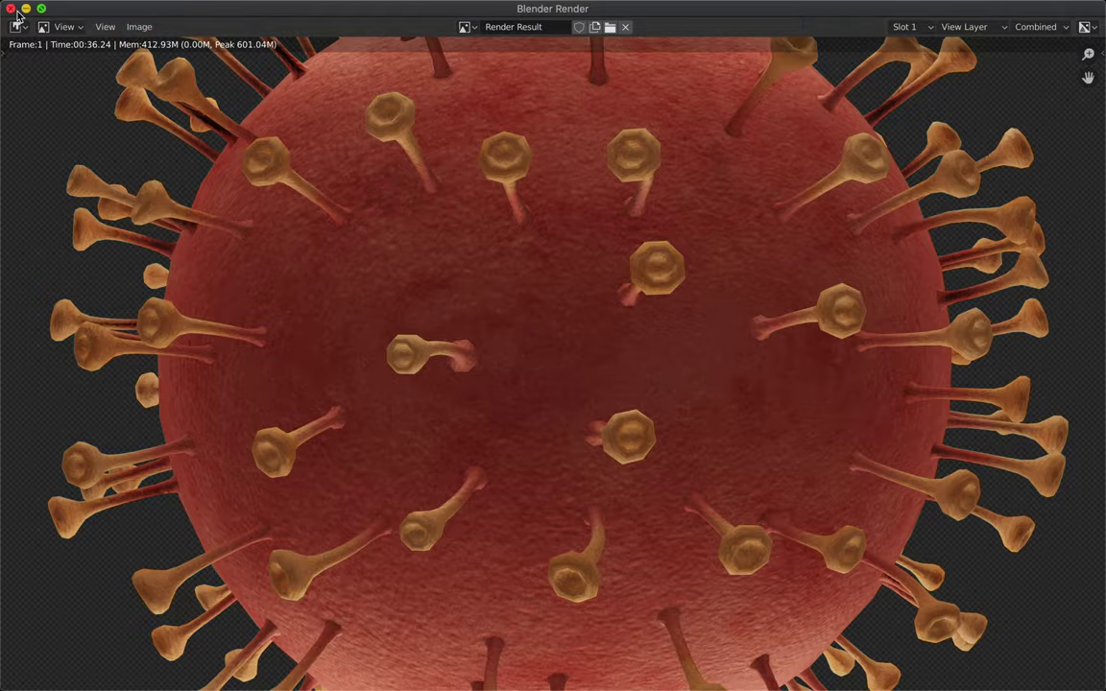
{"action": "left_click", "coordinate": [10, 8]}
Tilt the virus about the X axis and render the new angle
{"action": "key", "text": "r"}
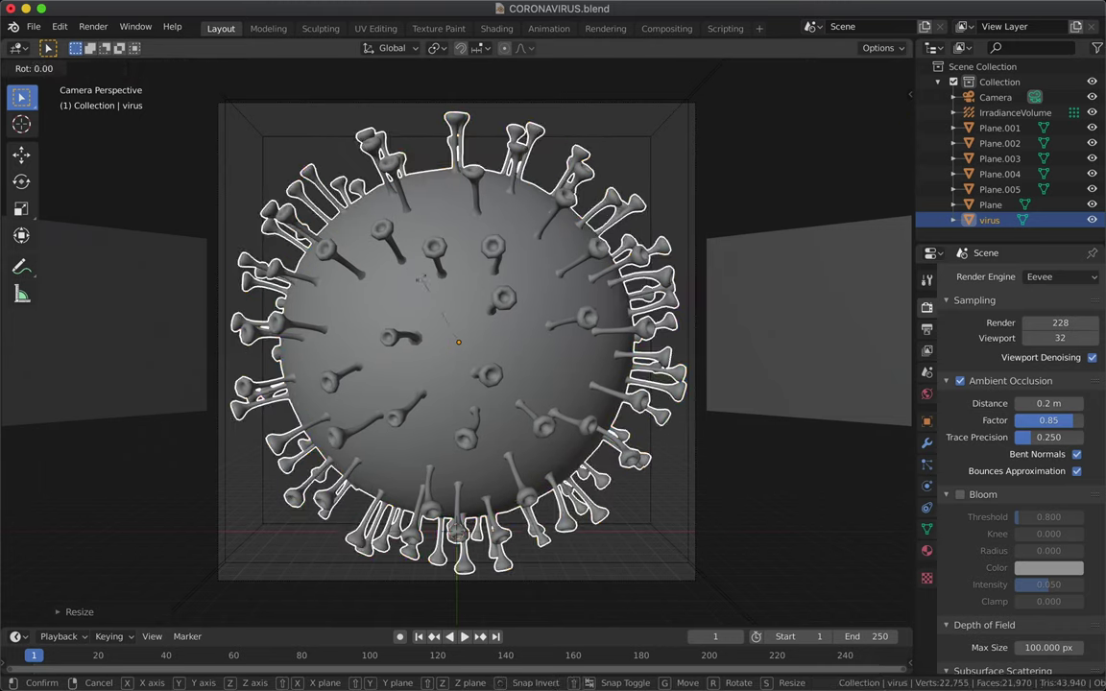
{"action": "key", "text": "Escape"}
{"action": "key", "text": "x"}
{"action": "key", "text": "r"}
{"action": "key", "text": "x"}
{"action": "left_click", "coordinate": [418, 341]}
{"action": "left_click", "coordinate": [93, 25]}
{"action": "left_click", "coordinate": [123, 42]}
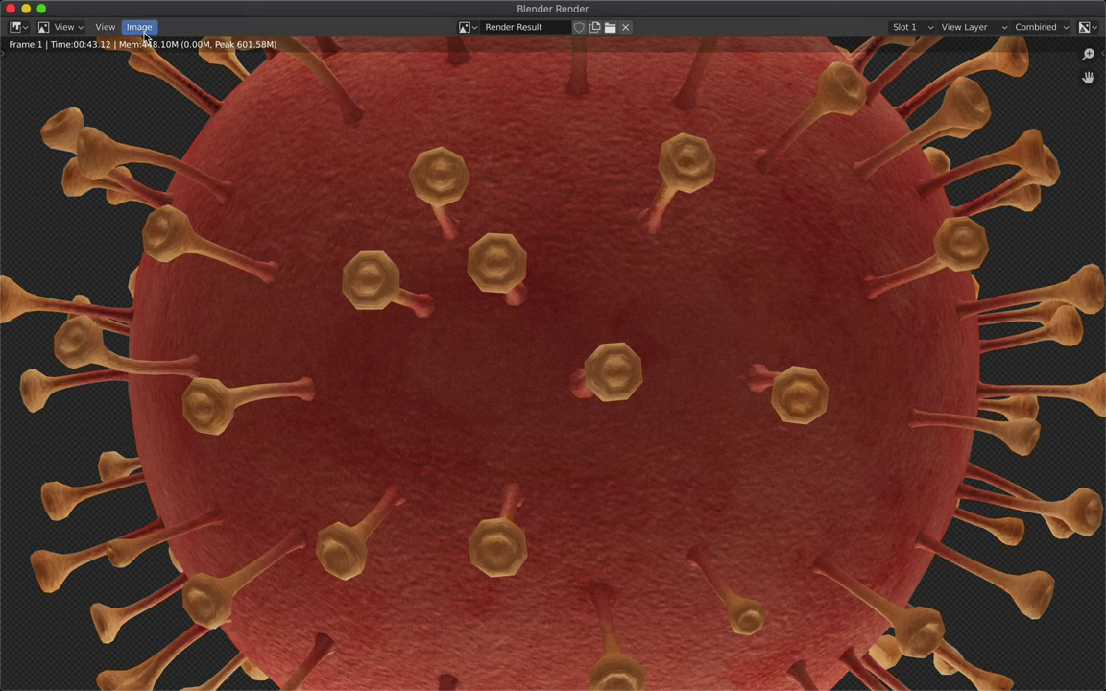
Save the finished render as a PNG image and close it
{"action": "left_click", "coordinate": [168, 163]}
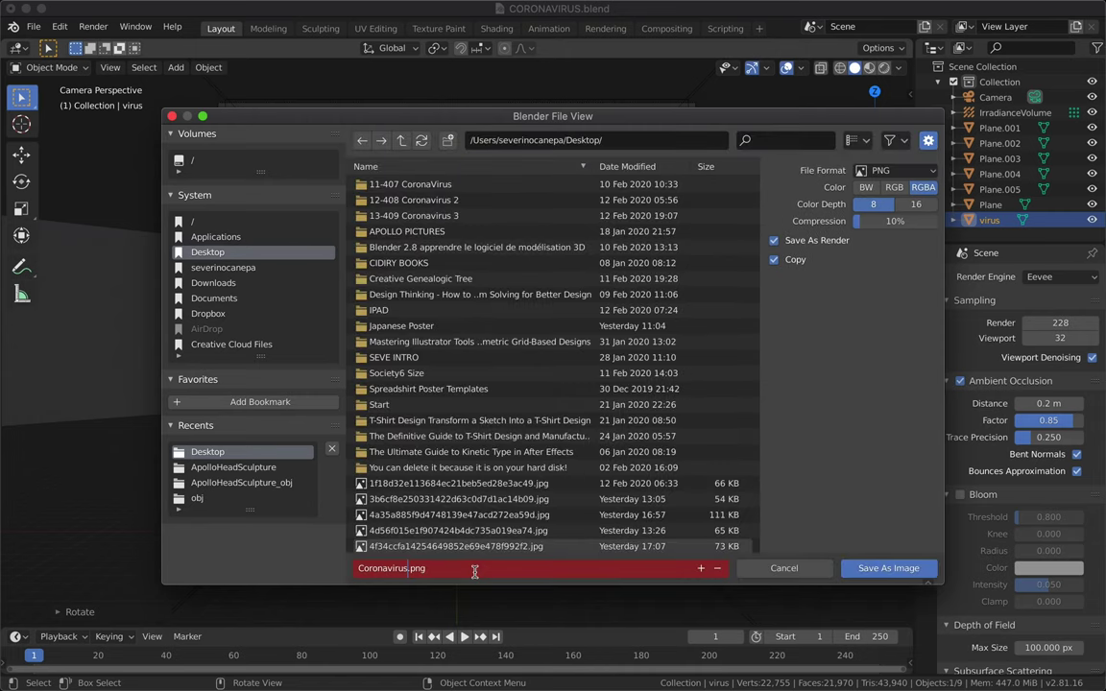
{"action": "key", "text": "Return"}
{"action": "left_click", "coordinate": [12, 8]}
Tilt the virus about global X to 24° and render it again
{"action": "key", "text": "r"}
{"action": "key", "text": "x"}
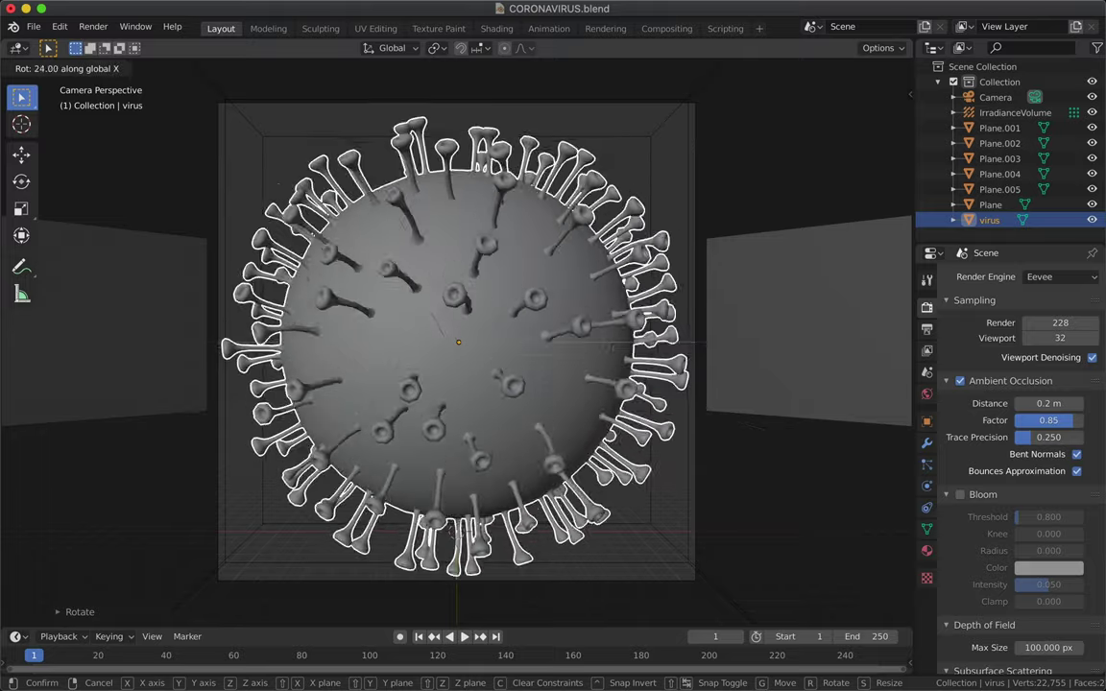
{"action": "key", "text": "Return"}
{"action": "left_click", "coordinate": [93, 26]}
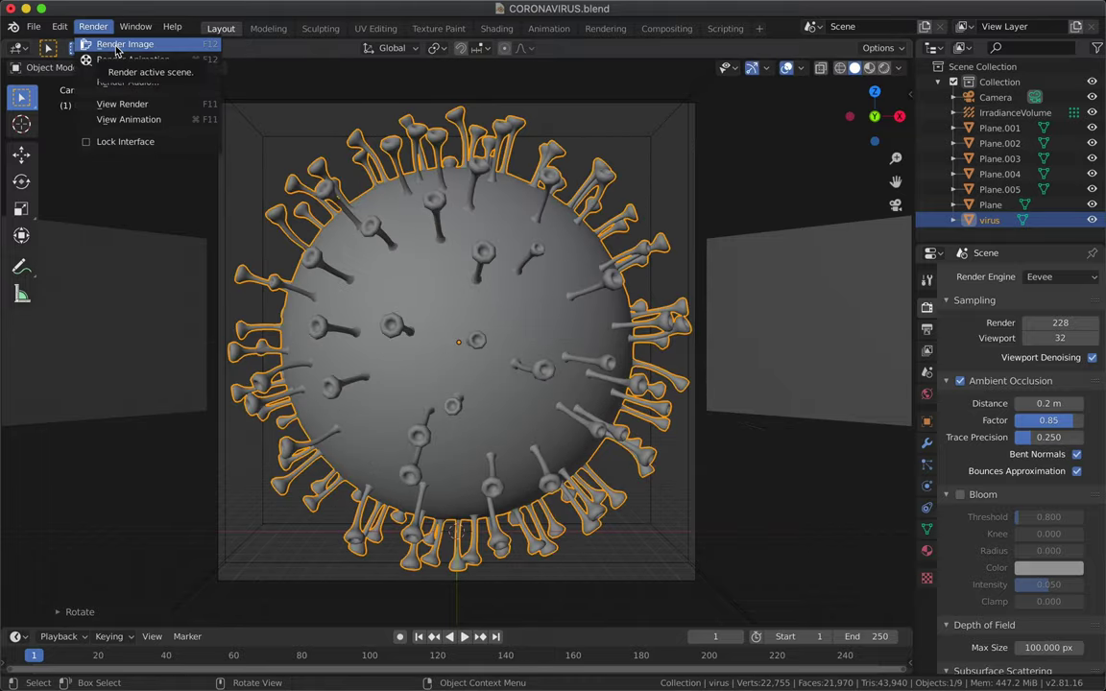
{"action": "left_click", "coordinate": [123, 42]}
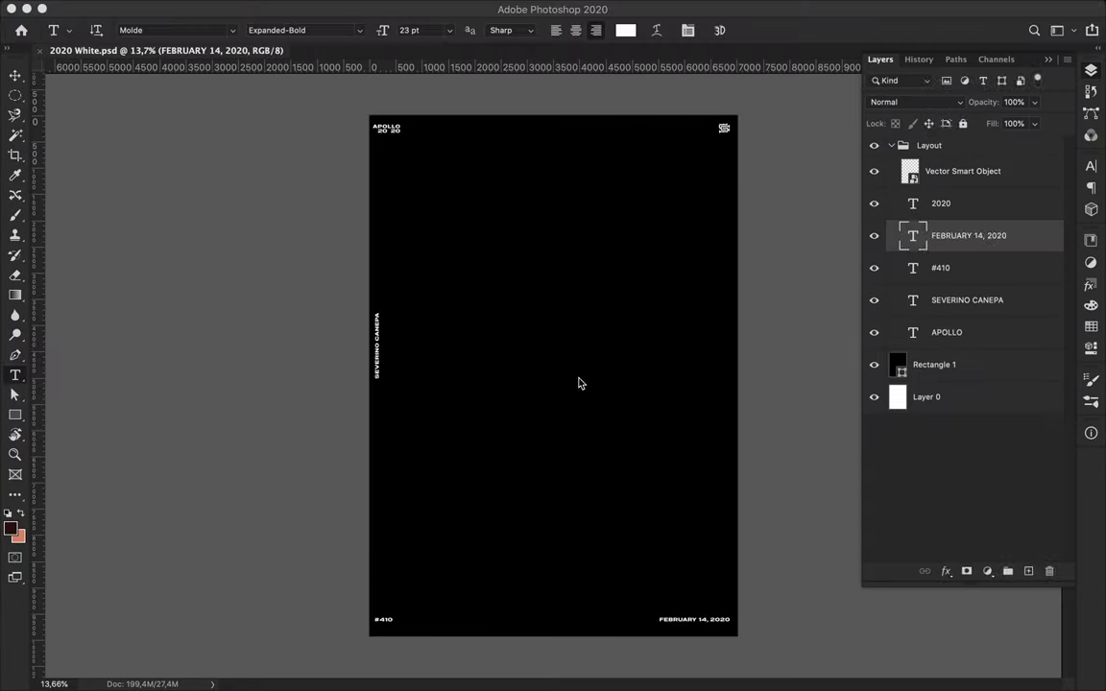
Place the Coronavirus PNGs into 2020 White.psd, with a large virus at upper right
{"action": "left_click_drag", "start_coordinate": [192, 422], "coordinate": [580, 383]}
{"action": "key", "text": "Return"}
{"action": "key", "text": "Return"}
{"action": "key", "text": "Return"}
{"action": "key", "text": "Return"}
{"action": "key", "text": "Return"}
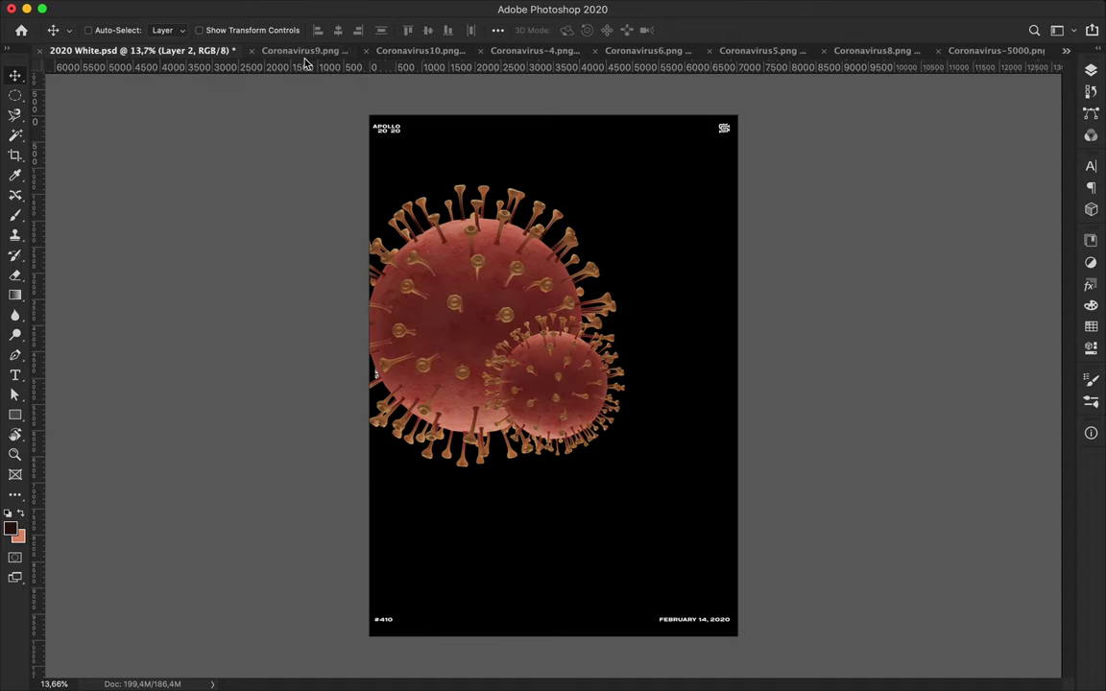
{"action": "left_click_drag", "start_coordinate": [555, 389], "coordinate": [133, 51]}
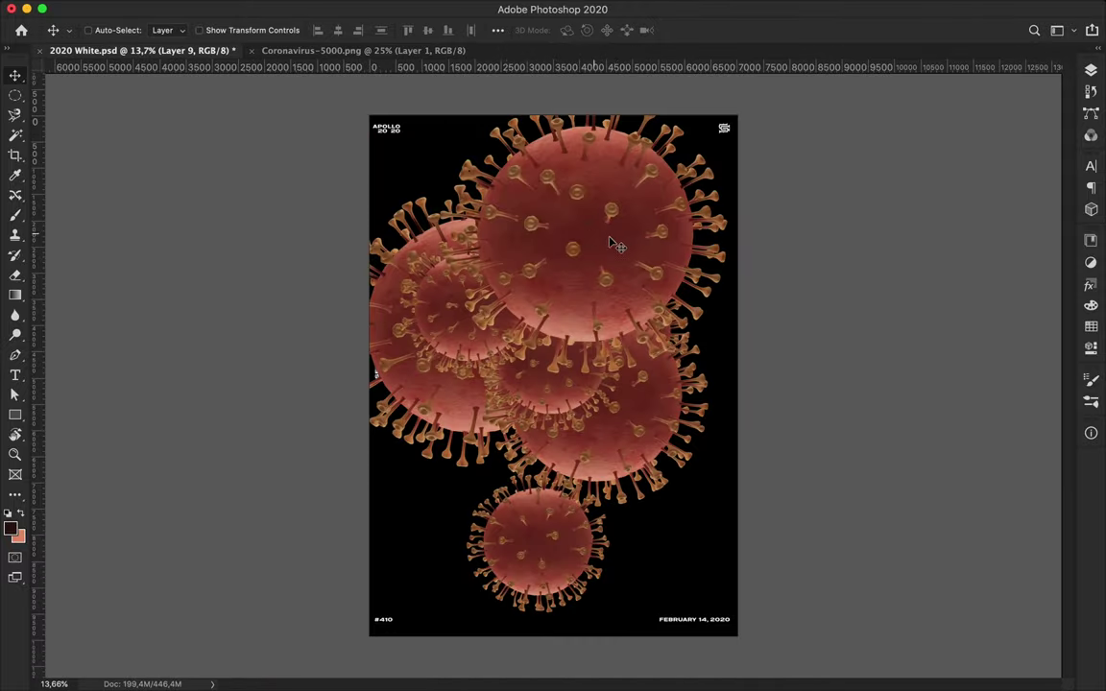
{"action": "left_click_drag", "start_coordinate": [303, 107], "coordinate": [650, 299]}
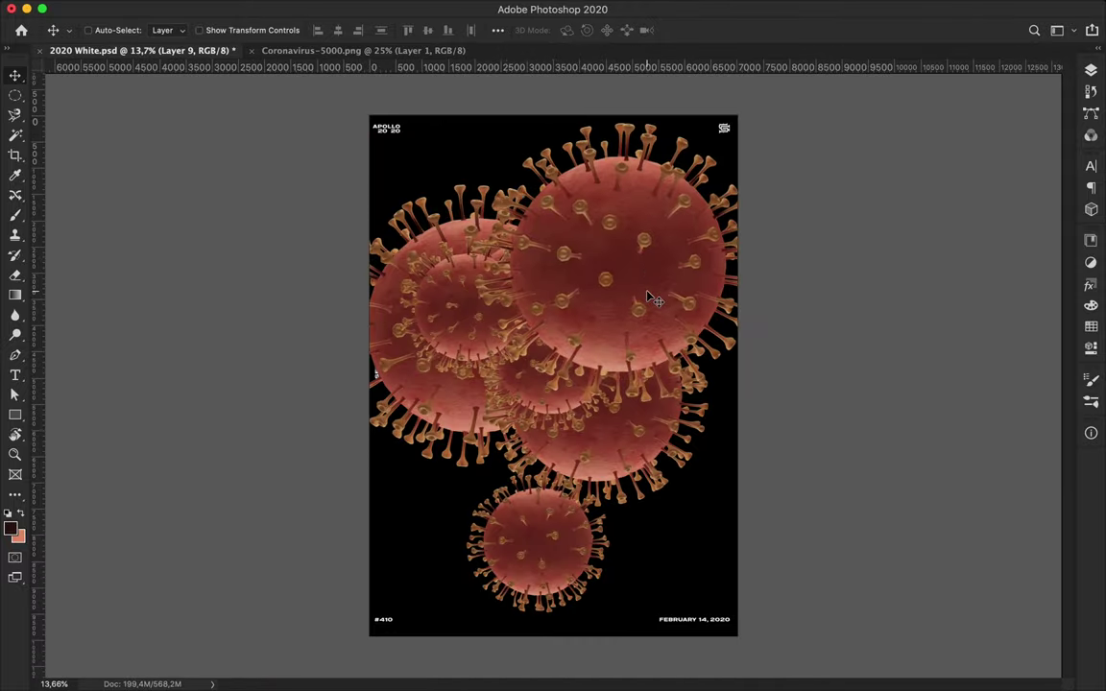
Add a Levels adjustment that slightly deepens the shadows and brightens the highlights
{"action": "left_click", "coordinate": [1092, 70]}
{"action": "left_click", "coordinate": [1018, 575]}
{"action": "left_click", "coordinate": [1056, 644]}
{"action": "left_click_drag", "start_coordinate": [924, 390], "coordinate": [928, 390]}
{"action": "left_click_drag", "start_coordinate": [1054, 390], "coordinate": [1045, 394]}
Add an Exposure adjustment at +0.17 with gamma 1.04
{"action": "left_click", "coordinate": [1092, 71]}
{"action": "left_click", "coordinate": [986, 563]}
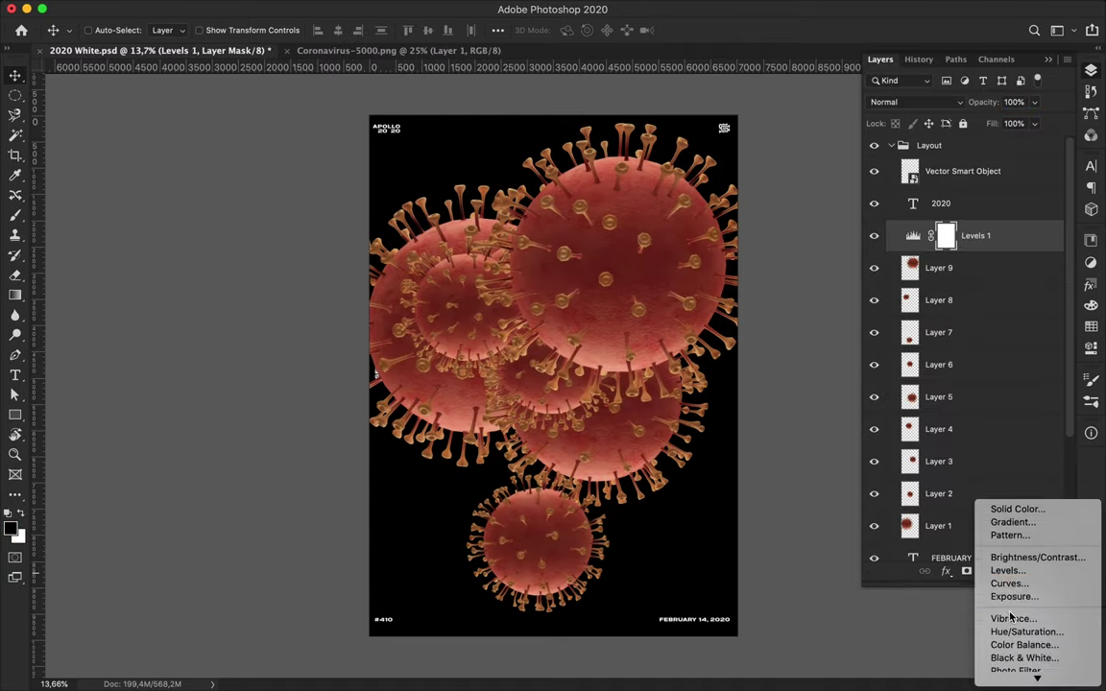
{"action": "left_click", "coordinate": [1012, 596]}
{"action": "mouse_move", "coordinate": [977, 315]}
{"action": "left_mouse_down"}
{"action": "mouse_move", "coordinate": [1030, 315]}
{"action": "mouse_move", "coordinate": [982, 322]}
{"action": "mouse_move", "coordinate": [980, 359]}
{"action": "left_mouse_up"}
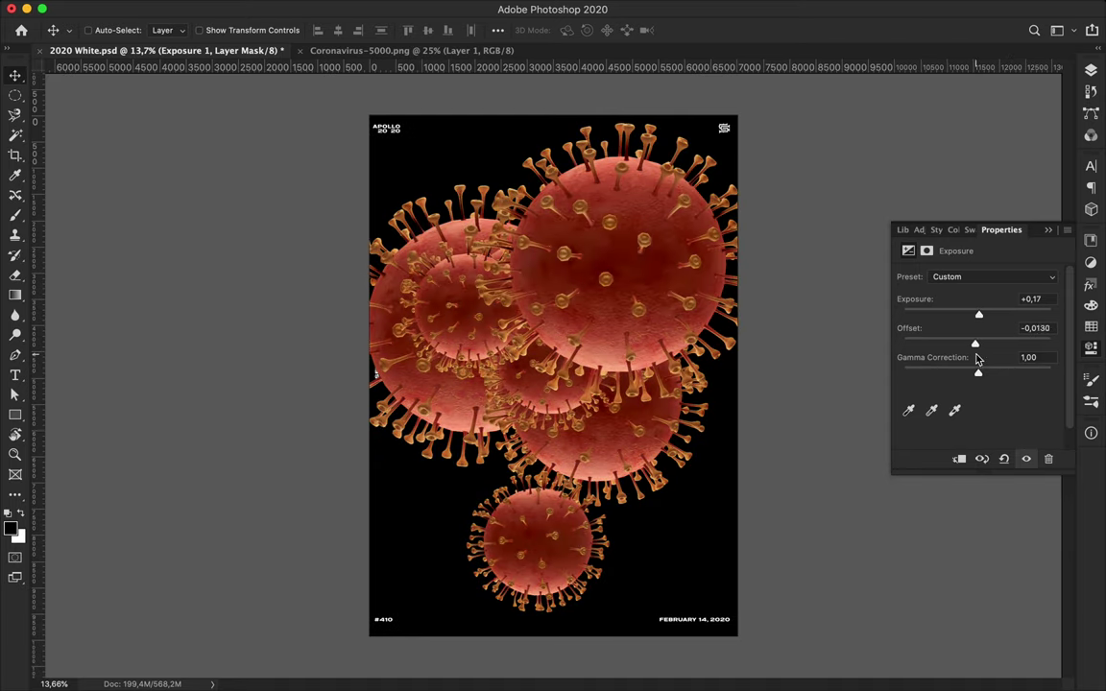
{"action": "mouse_move", "coordinate": [955, 378]}
{"action": "left_mouse_down"}
{"action": "mouse_move", "coordinate": [997, 375]}
{"action": "mouse_move", "coordinate": [978, 377]}
{"action": "left_mouse_up"}
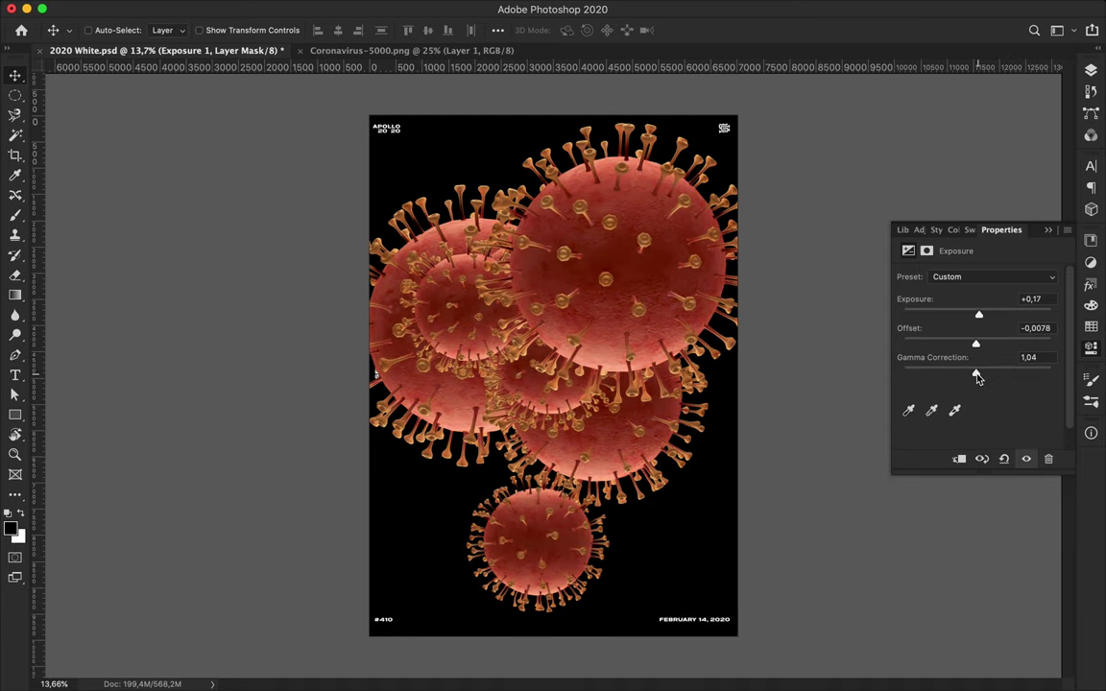
Add a Hue/Saturation adjustment with saturation raised to +7
{"action": "left_click", "coordinate": [1091, 70]}
{"action": "left_click_drag", "start_coordinate": [987, 571], "coordinate": [1017, 475]}
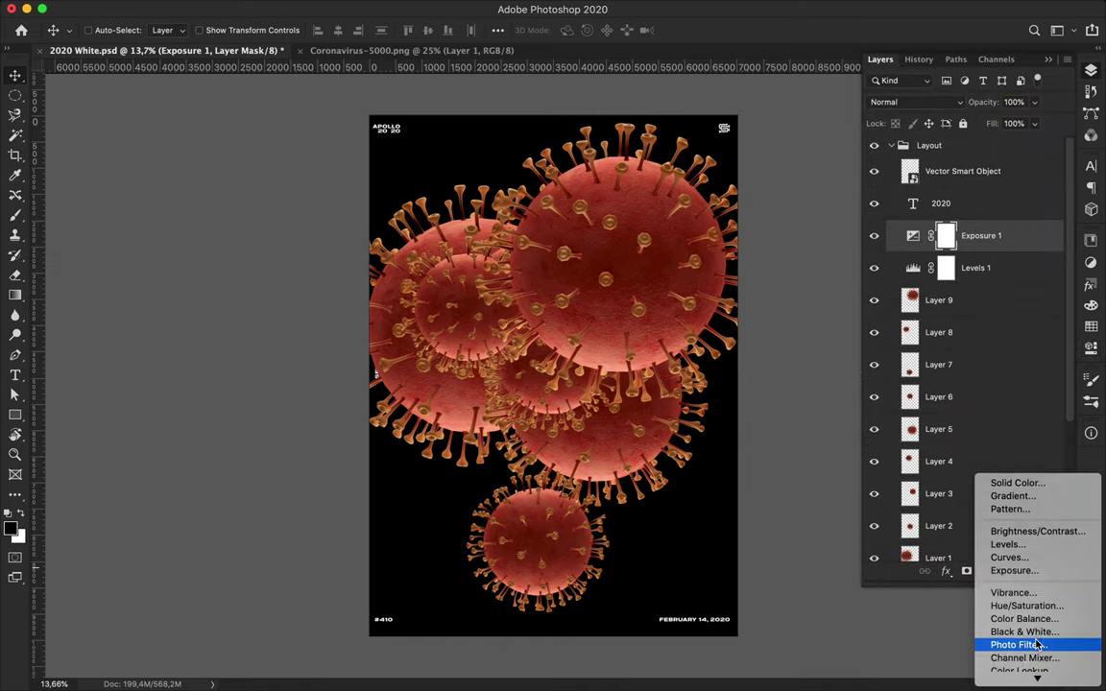
{"action": "mouse_move", "coordinate": [977, 364]}
{"action": "left_mouse_down"}
{"action": "mouse_move", "coordinate": [986, 368]}
{"action": "mouse_move", "coordinate": [960, 334]}
{"action": "mouse_move", "coordinate": [902, 336]}
{"action": "mouse_move", "coordinate": [1051, 334]}
{"action": "left_mouse_up"}
{"action": "type", "text": "0"}
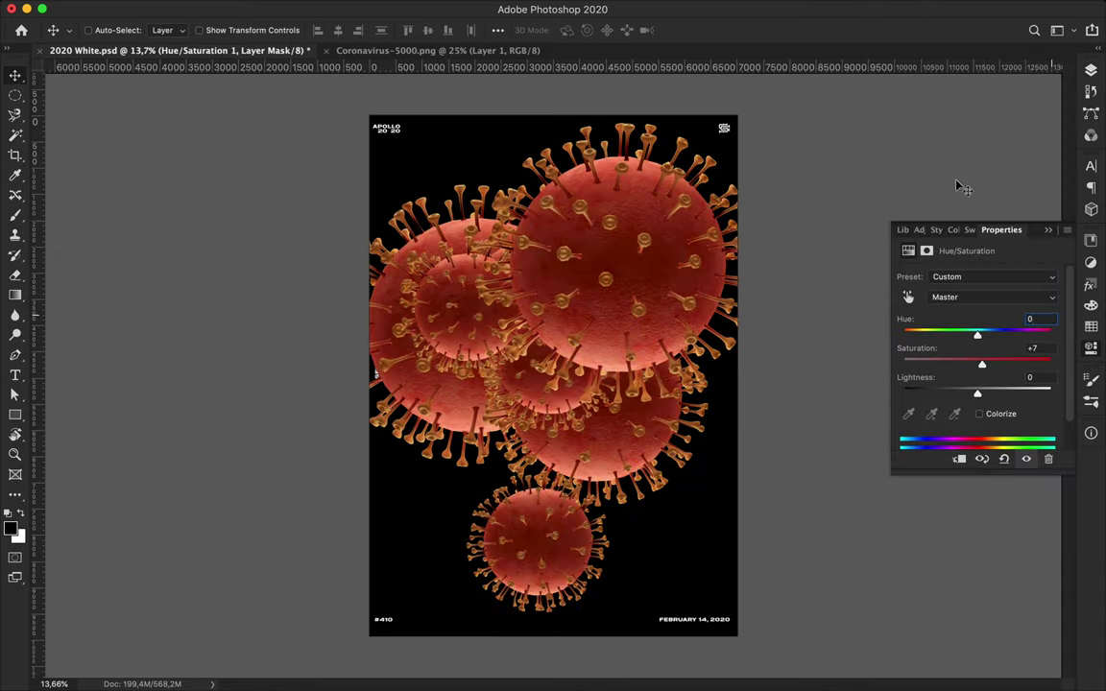
Rearrange the viruses and shrink one copy into the bottom centre
{"action": "left_click_drag", "start_coordinate": [634, 276], "coordinate": [677, 206]}
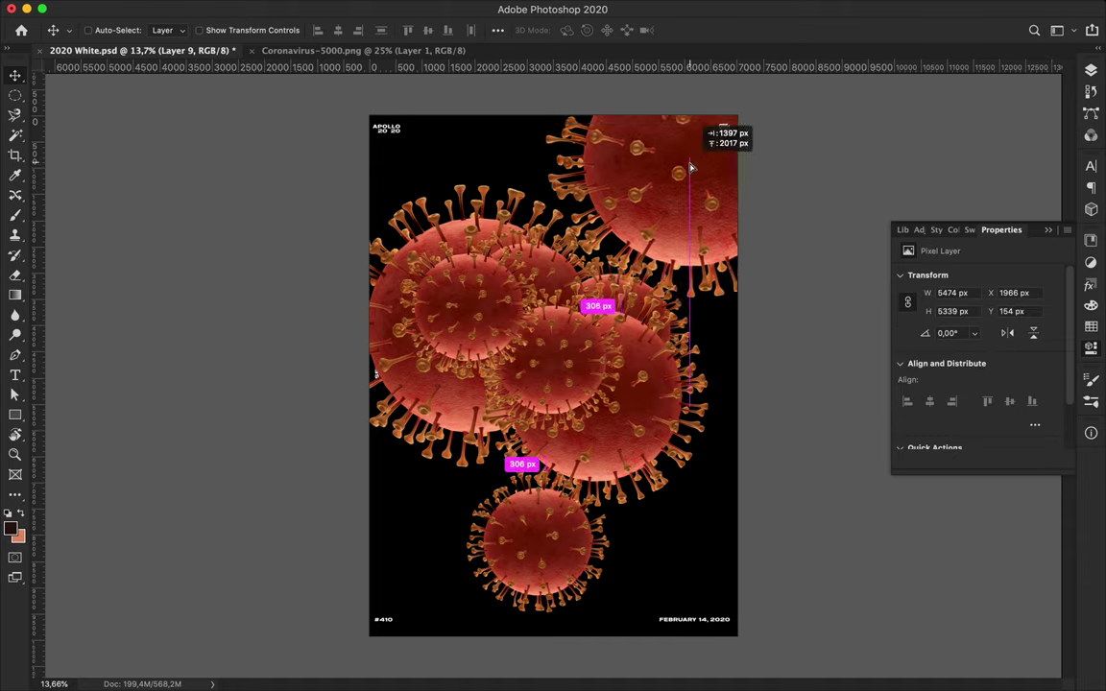
{"action": "left_click_drag", "start_coordinate": [427, 207], "coordinate": [735, 603]}
{"action": "left_click_drag", "start_coordinate": [538, 539], "coordinate": [418, 516]}
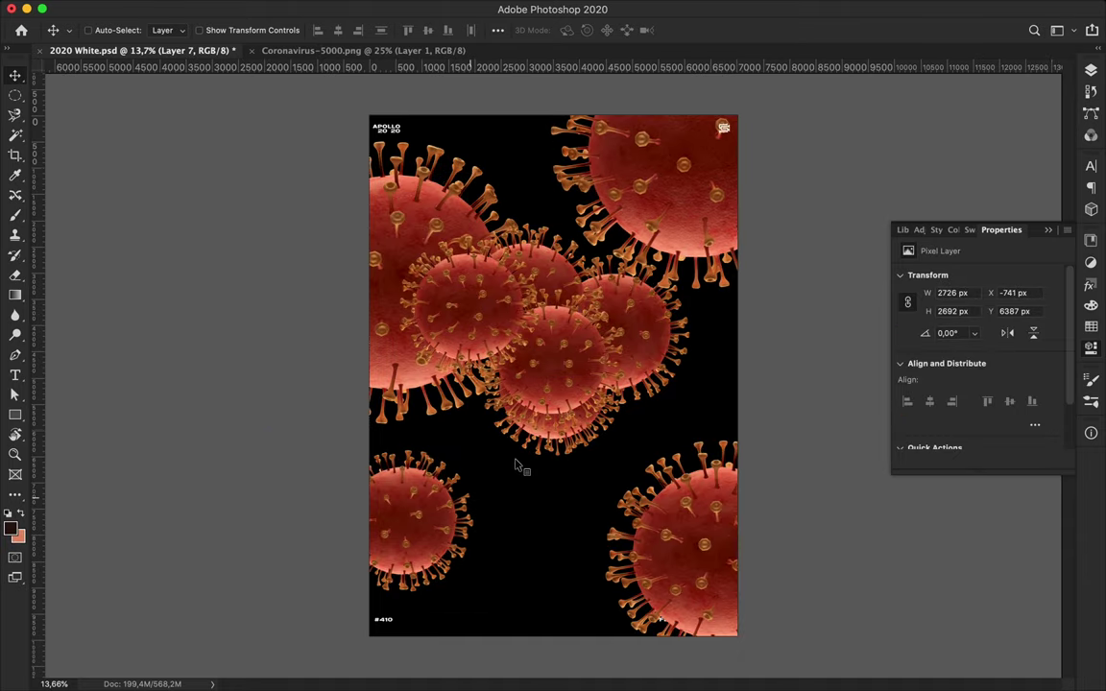
{"action": "left_click_drag", "start_coordinate": [513, 462], "coordinate": [506, 580]}
{"action": "key", "text": "ctrl+t"}
{"action": "left_click_drag", "start_coordinate": [577, 523], "coordinate": [555, 548]}
{"action": "key", "text": "Return"}
{"action": "left_click_drag", "start_coordinate": [471, 537], "coordinate": [513, 576]}
{"action": "mouse_move", "coordinate": [562, 375]}
{"action": "left_mouse_down"}
{"action": "mouse_move", "coordinate": [552, 355]}
{"action": "mouse_move", "coordinate": [572, 307]}
{"action": "left_mouse_up"}
Shrink the upper-centre virus and move it up, then shift the bottom-right virus
{"action": "key", "text": "ctrl+t"}
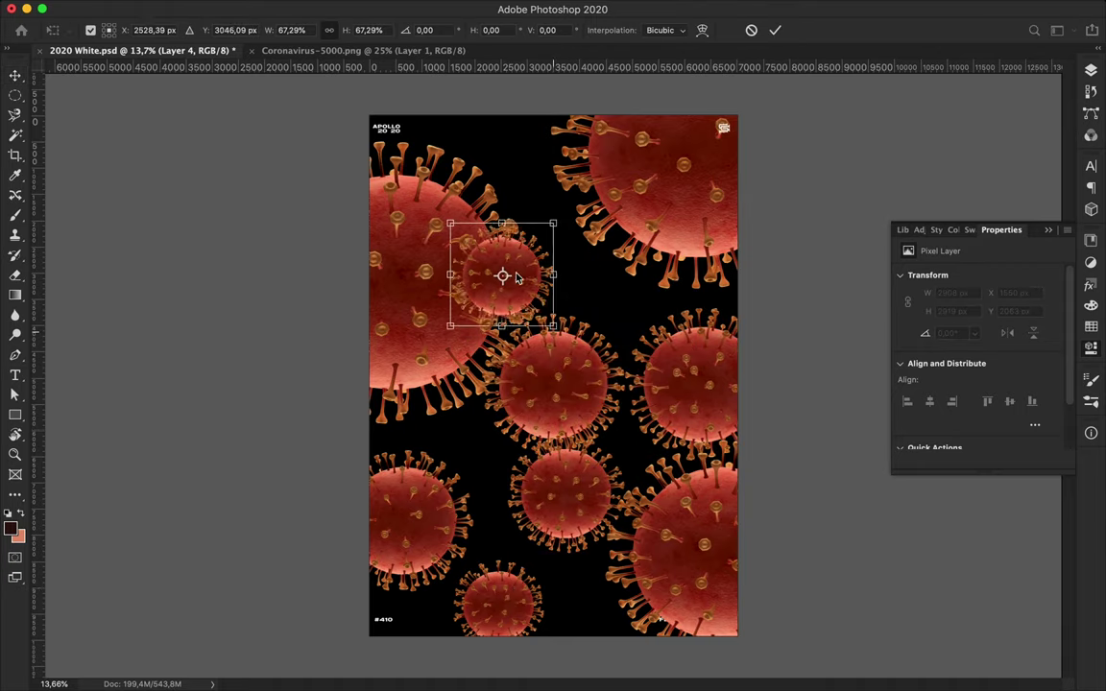
{"action": "left_click_drag", "start_coordinate": [501, 274], "coordinate": [531, 185]}
{"action": "right_click", "coordinate": [549, 379]}
{"action": "key", "text": "Return"}
{"action": "left_click_drag", "start_coordinate": [686, 537], "coordinate": [705, 576]}
Move the virus layers below the text layers and reposition the top-right, left and centre viruses
{"action": "left_click", "coordinate": [1091, 70]}
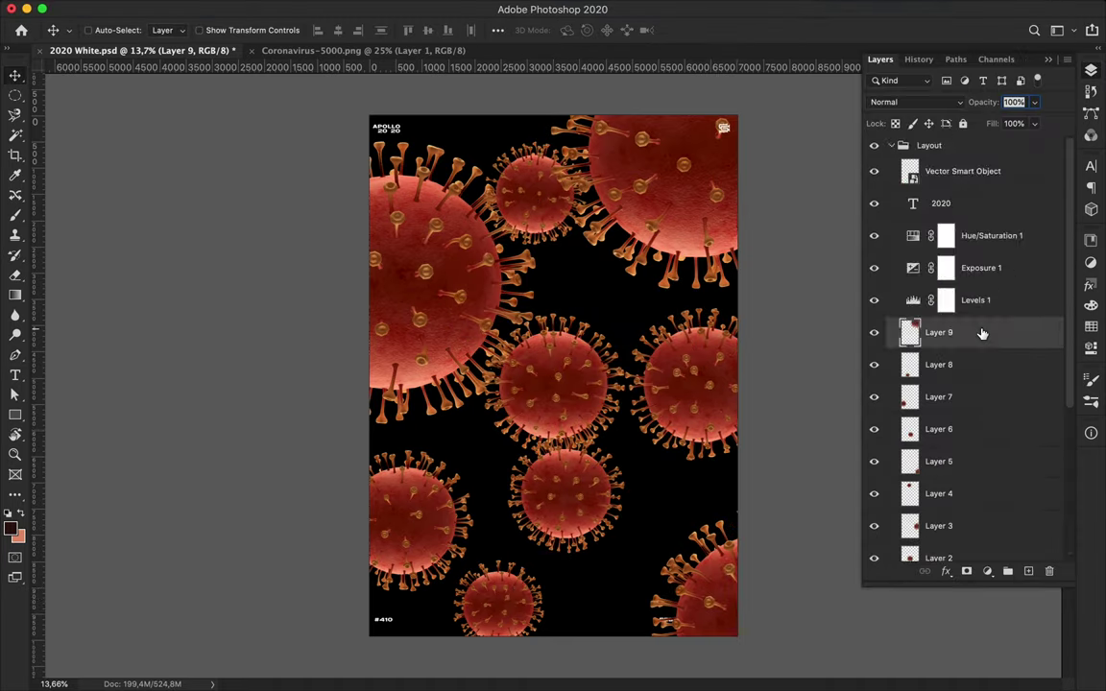
{"action": "left_click_drag", "start_coordinate": [980, 328], "coordinate": [960, 493]}
{"action": "left_click_drag", "start_coordinate": [685, 233], "coordinate": [683, 183]}
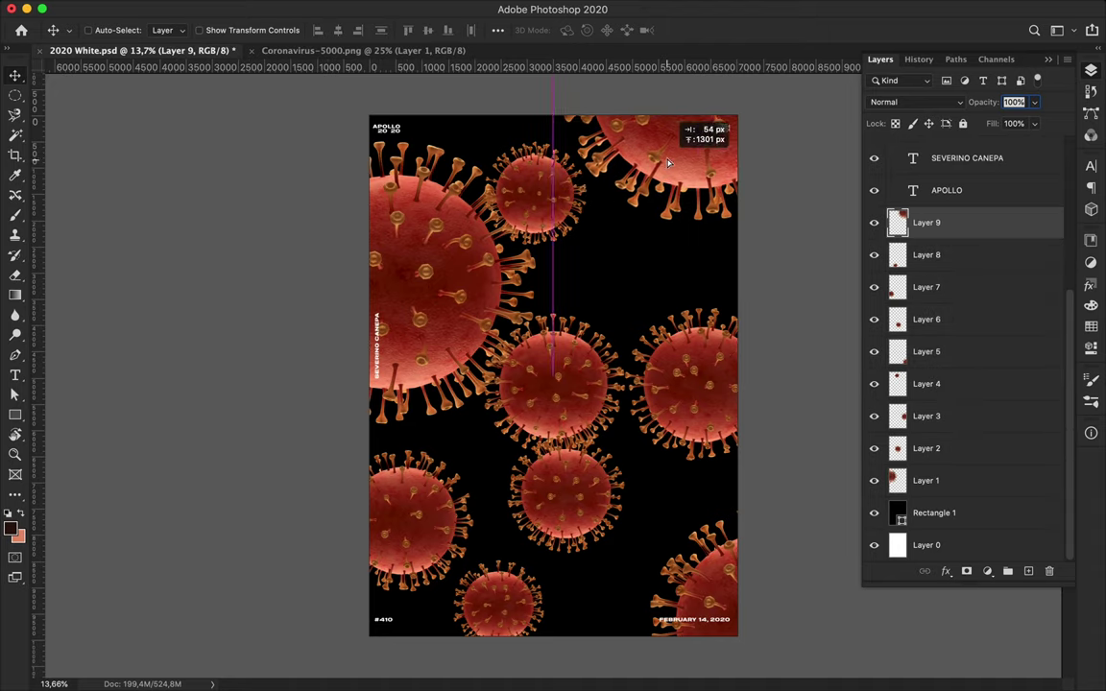
{"action": "left_click_drag", "start_coordinate": [432, 260], "coordinate": [398, 274]}
{"action": "left_click_drag", "start_coordinate": [556, 403], "coordinate": [549, 348]}
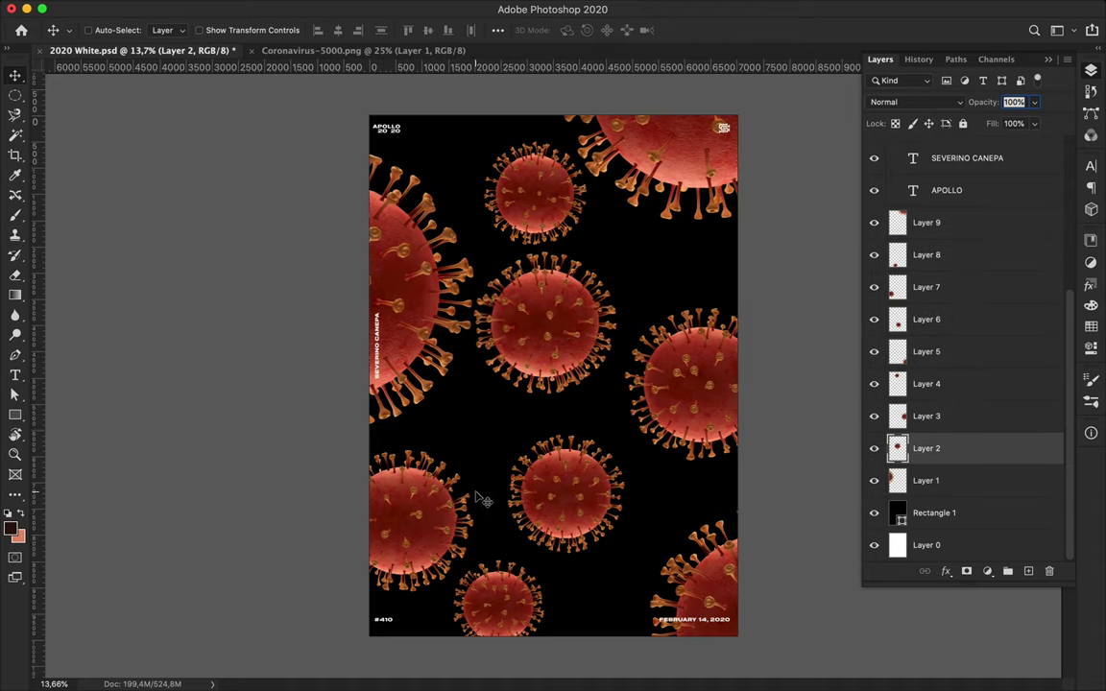
{"action": "left_click_drag", "start_coordinate": [484, 501], "coordinate": [476, 501]}
Shrink the lower-middle virus and make the right-hand virus small
{"action": "left_click", "coordinate": [589, 501]}
{"action": "key", "text": "ctrl+t"}
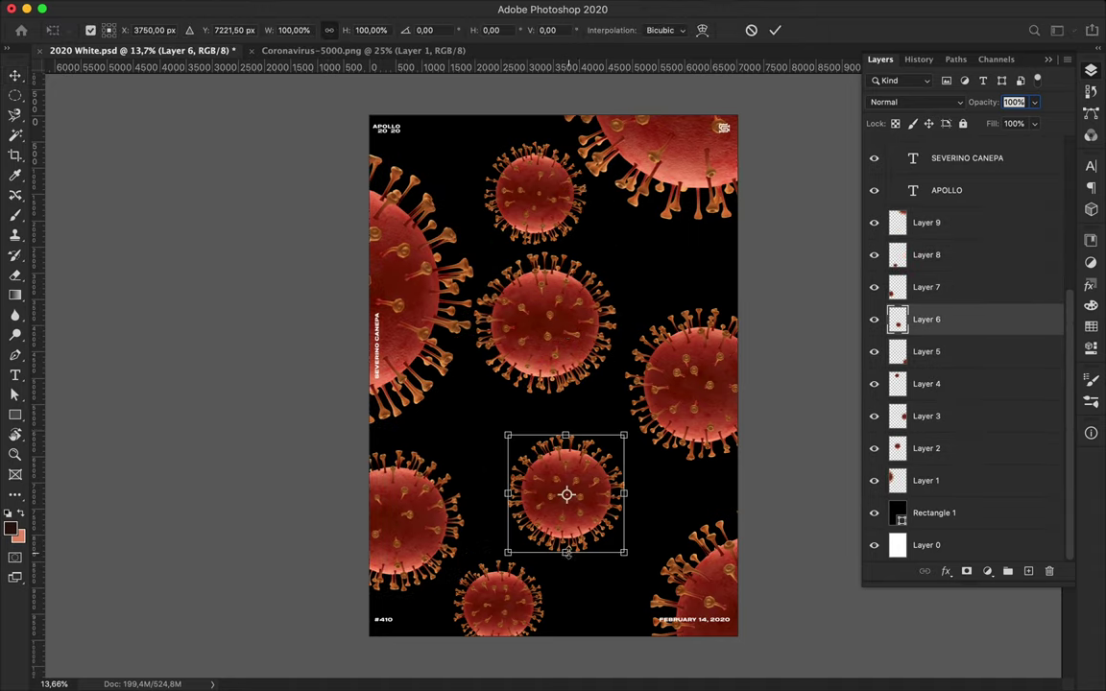
{"action": "left_click_drag", "start_coordinate": [618, 553], "coordinate": [575, 493]}
{"action": "key", "text": "Return"}
{"action": "left_click", "coordinate": [671, 395]}
{"action": "key", "text": "ctrl+t"}
{"action": "left_click_drag", "start_coordinate": [684, 310], "coordinate": [712, 392]}
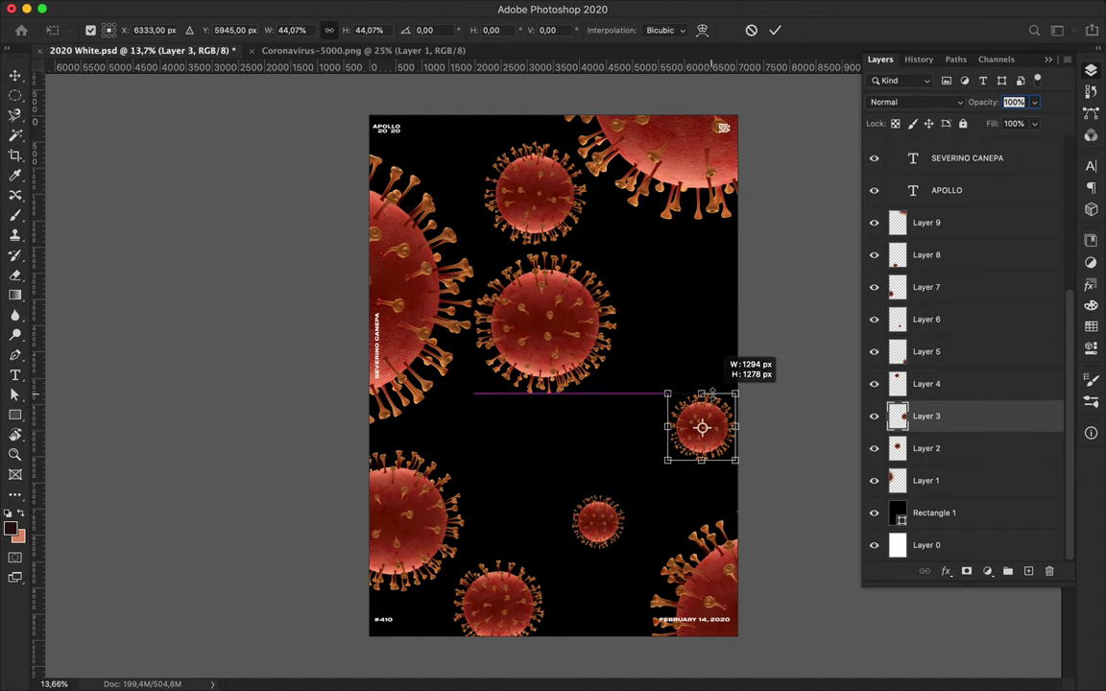
{"action": "key", "text": "Return"}
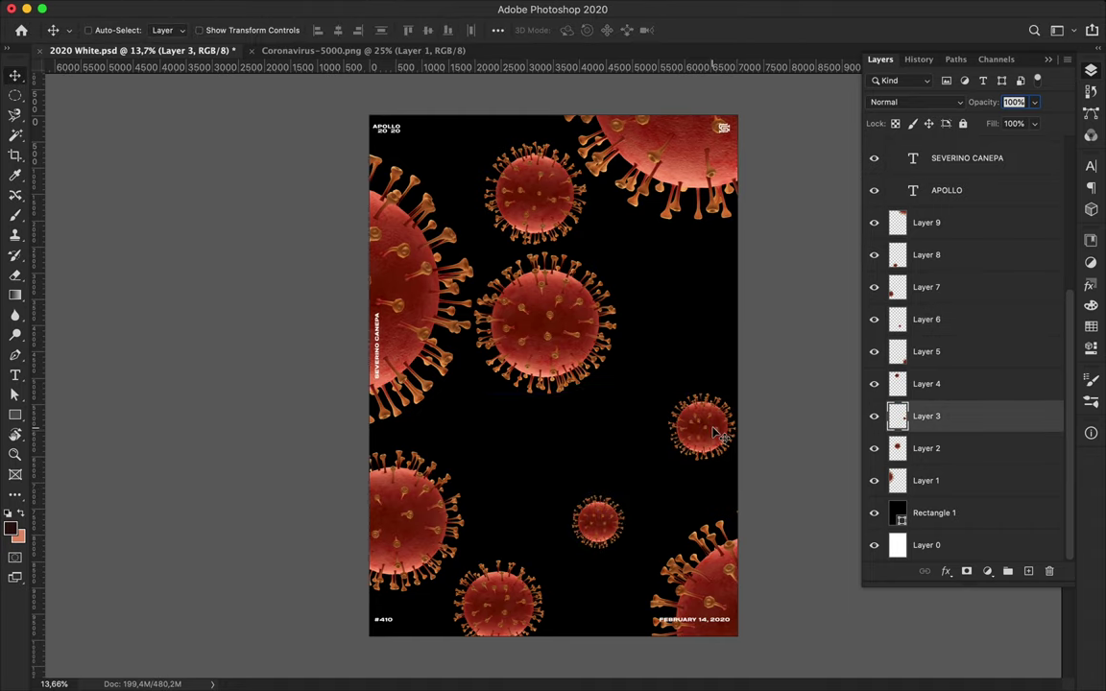
Fine-tune the small right, central and top viruses, then save 2020 White.psd
{"action": "left_click_drag", "start_coordinate": [715, 434], "coordinate": [689, 418]}
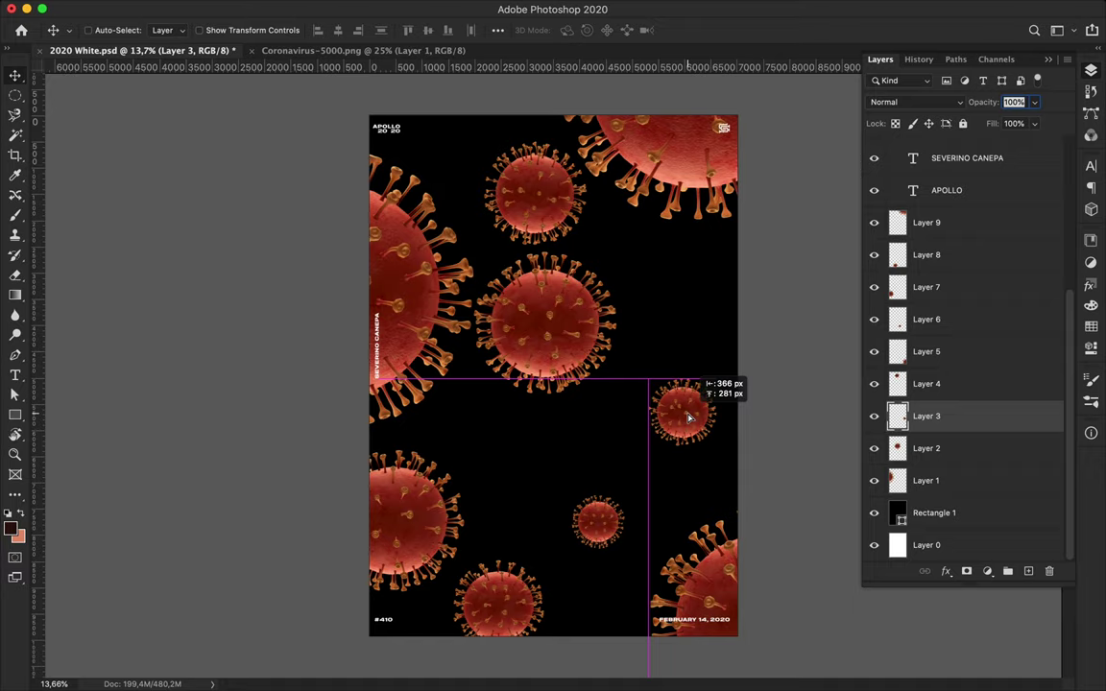
{"action": "mouse_move", "coordinate": [688, 418]}
{"action": "left_mouse_down"}
{"action": "mouse_move", "coordinate": [672, 441]}
{"action": "mouse_move", "coordinate": [688, 458]}
{"action": "left_mouse_up"}
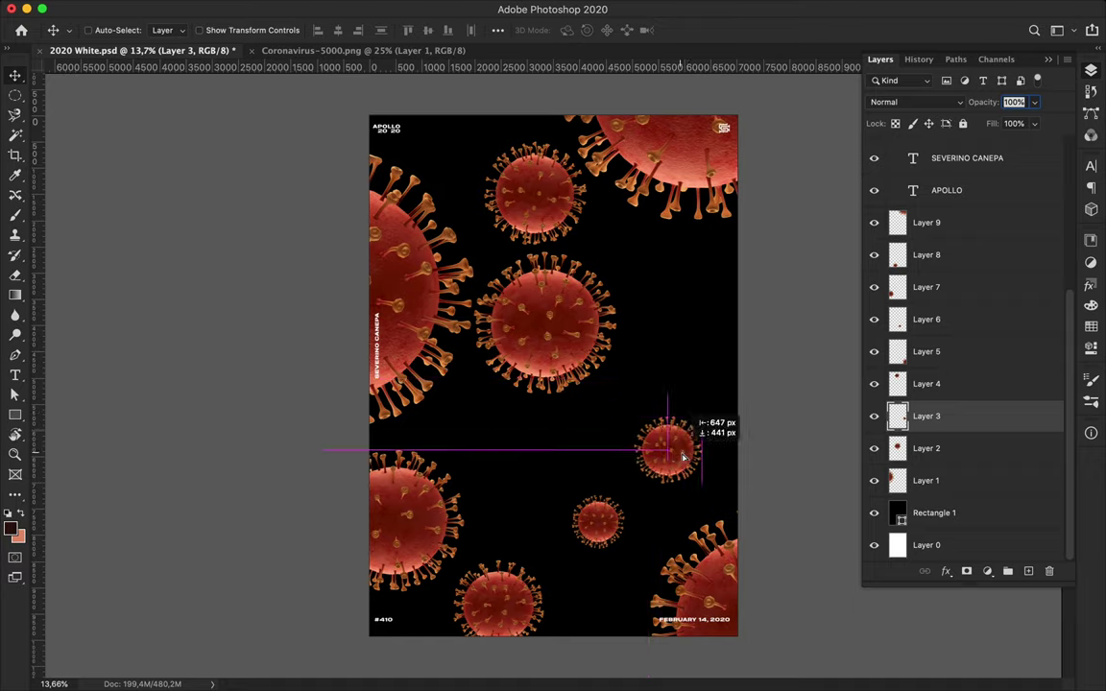
{"action": "left_click_drag", "start_coordinate": [577, 329], "coordinate": [629, 344]}
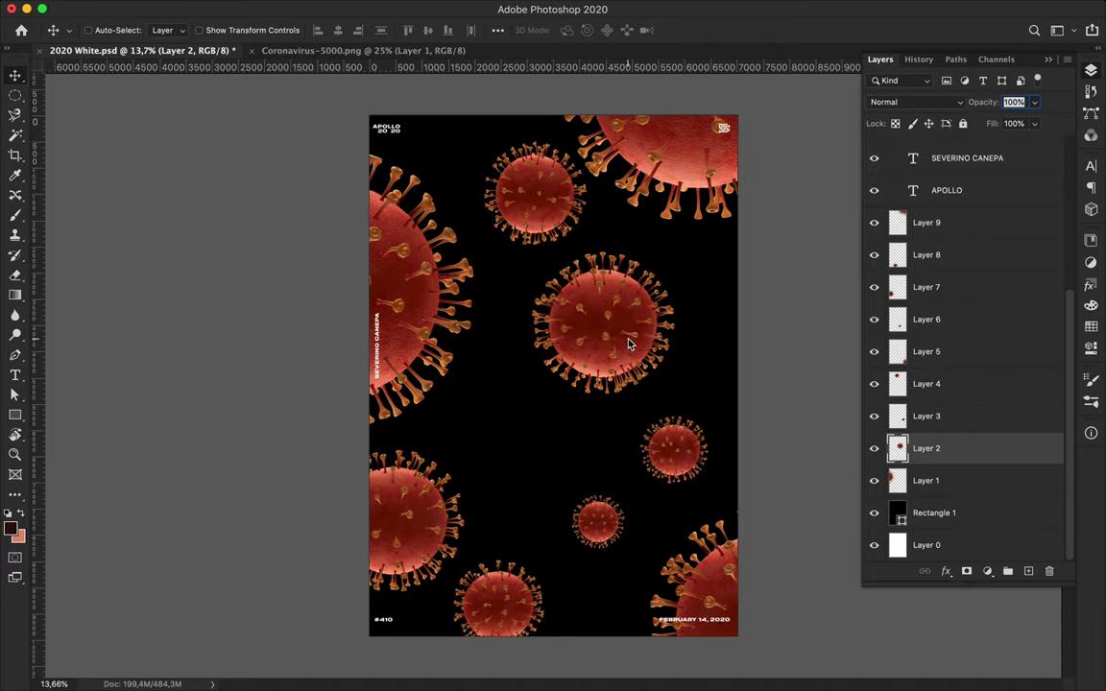
{"action": "left_click_drag", "start_coordinate": [558, 207], "coordinate": [480, 197]}
{"action": "key", "text": "ctrl+s"}
{"action": "left_click", "coordinate": [773, 7]}
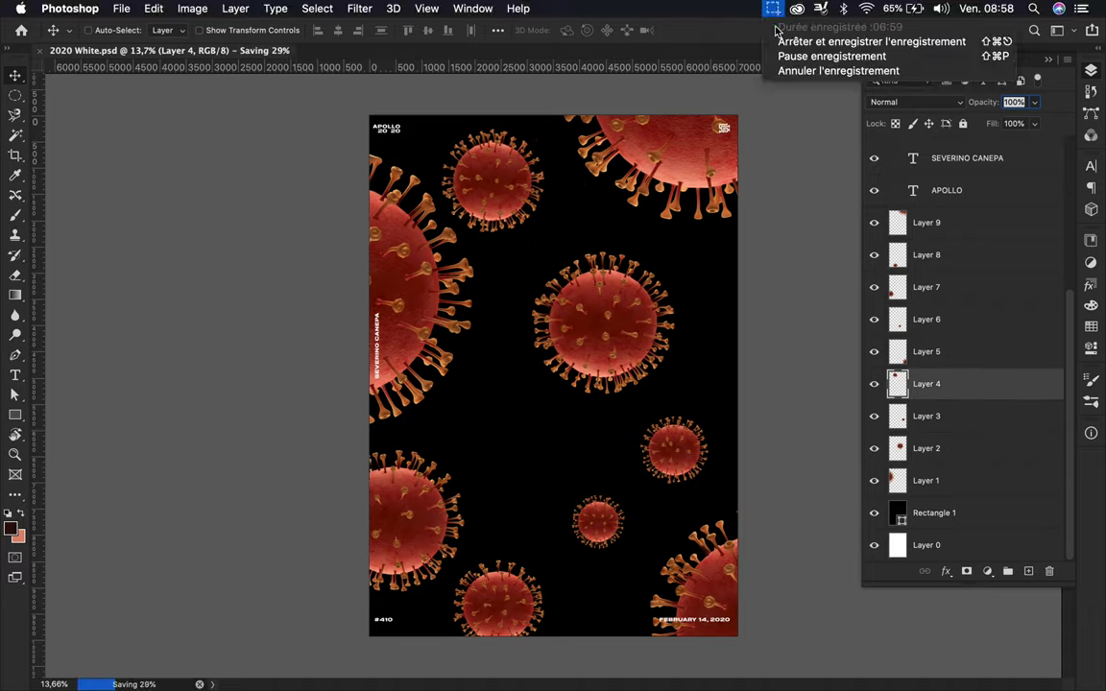
Enlarge the 冠状病毒 text and set it in Source Han Sans CN ExtraLight
{"action": "left_click_drag", "start_coordinate": [454, 440], "coordinate": [654, 413]}
{"action": "key", "text": "Return"}
{"action": "key", "text": "t"}
{"action": "left_click_drag", "start_coordinate": [505, 384], "coordinate": [625, 384]}
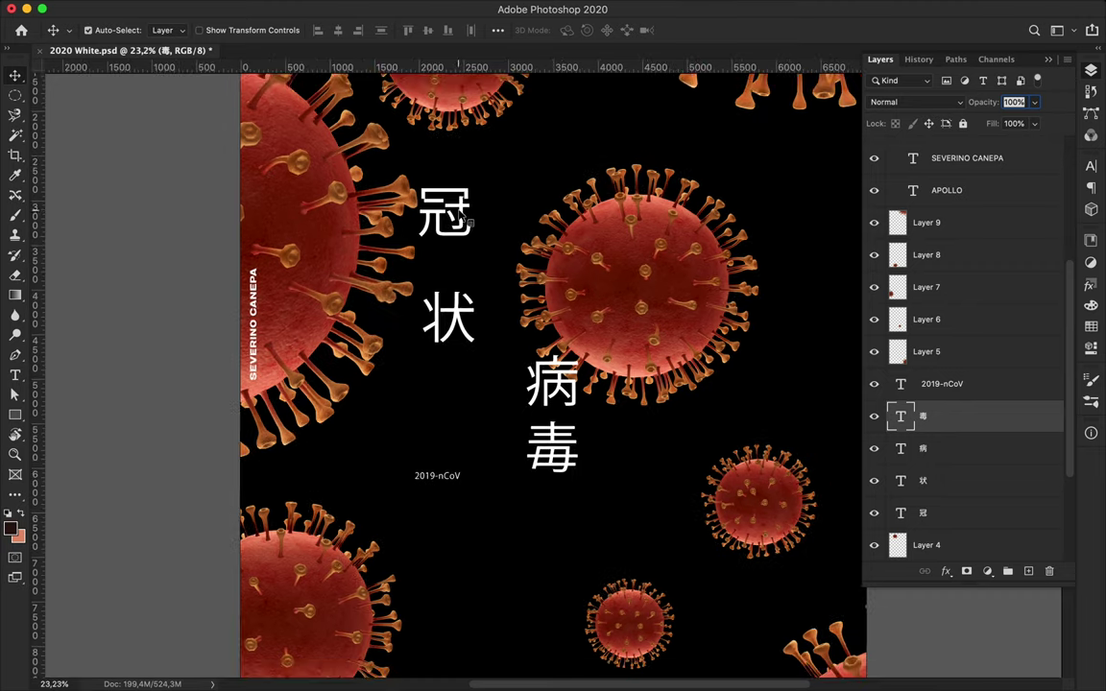
{"action": "left_click", "coordinate": [1091, 166]}
{"action": "left_click", "coordinate": [995, 180]}
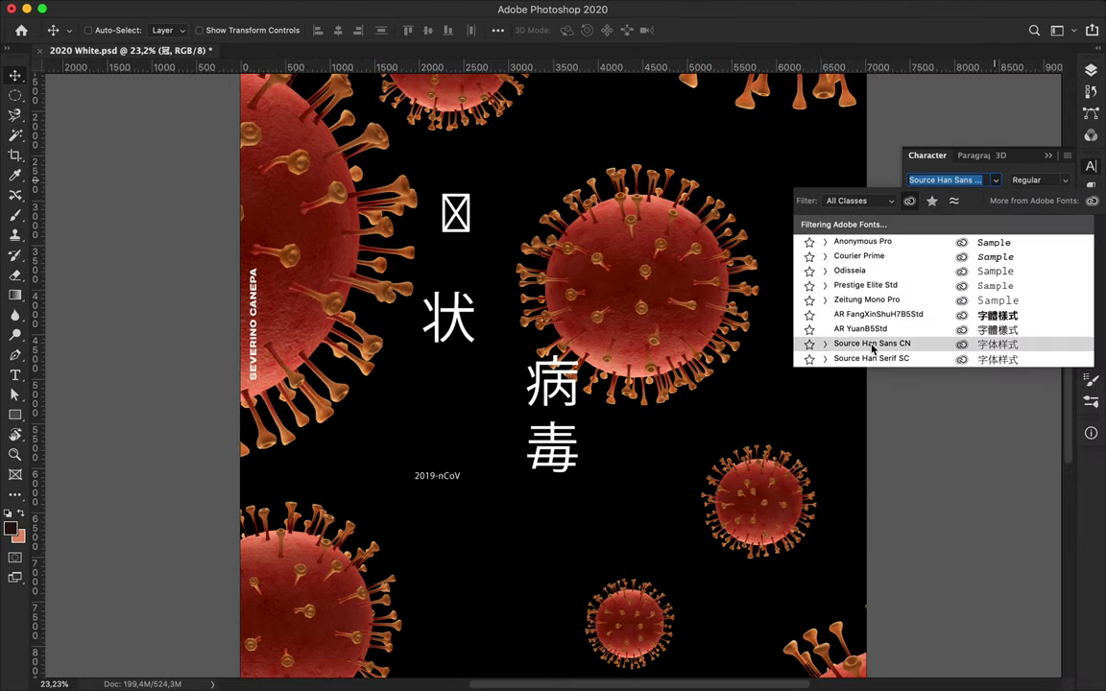
{"action": "left_click", "coordinate": [552, 408]}
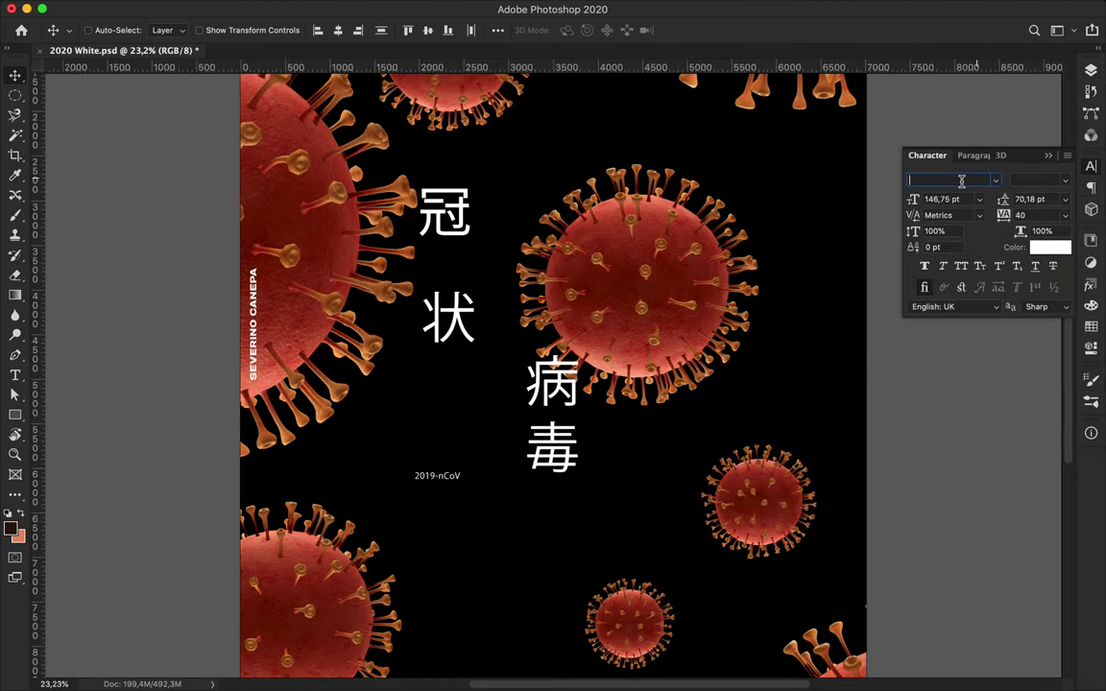
{"action": "left_click", "coordinate": [961, 181]}
{"action": "left_click", "coordinate": [839, 239]}
Give 状 a bolder weight, 毒 Heavy and 病 Medium in Source Han Sans
{"action": "left_click", "coordinate": [467, 326]}
{"action": "left_click", "coordinate": [1018, 182]}
{"action": "key", "text": "Down"}
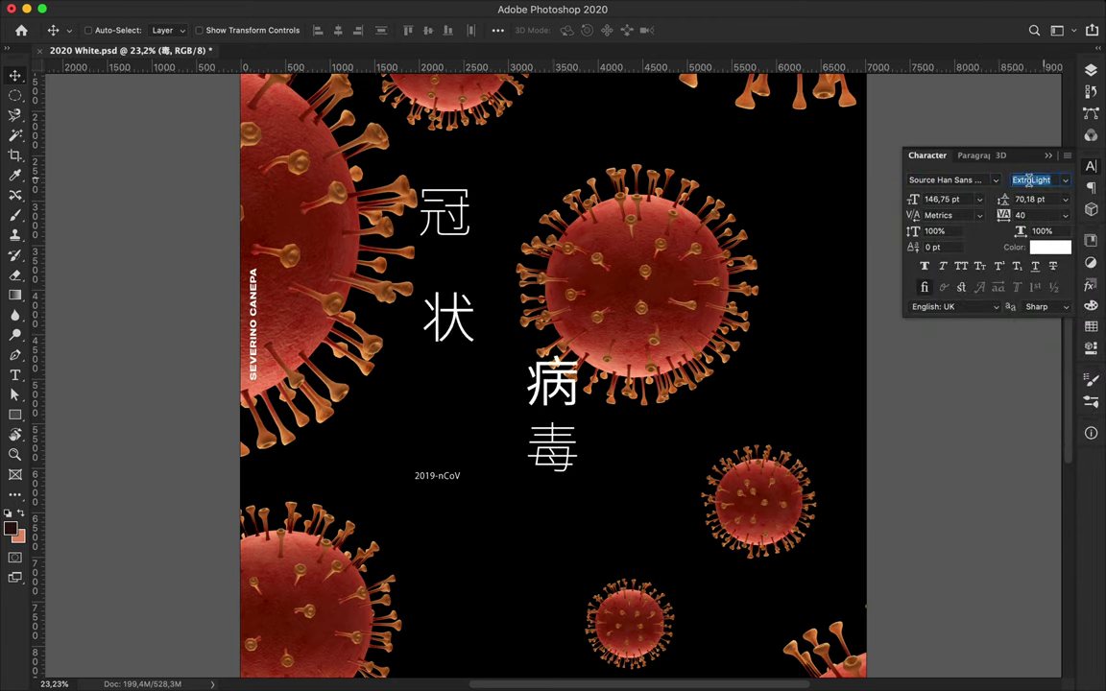
{"action": "key", "text": "Down"}
{"action": "key", "text": "Down"}
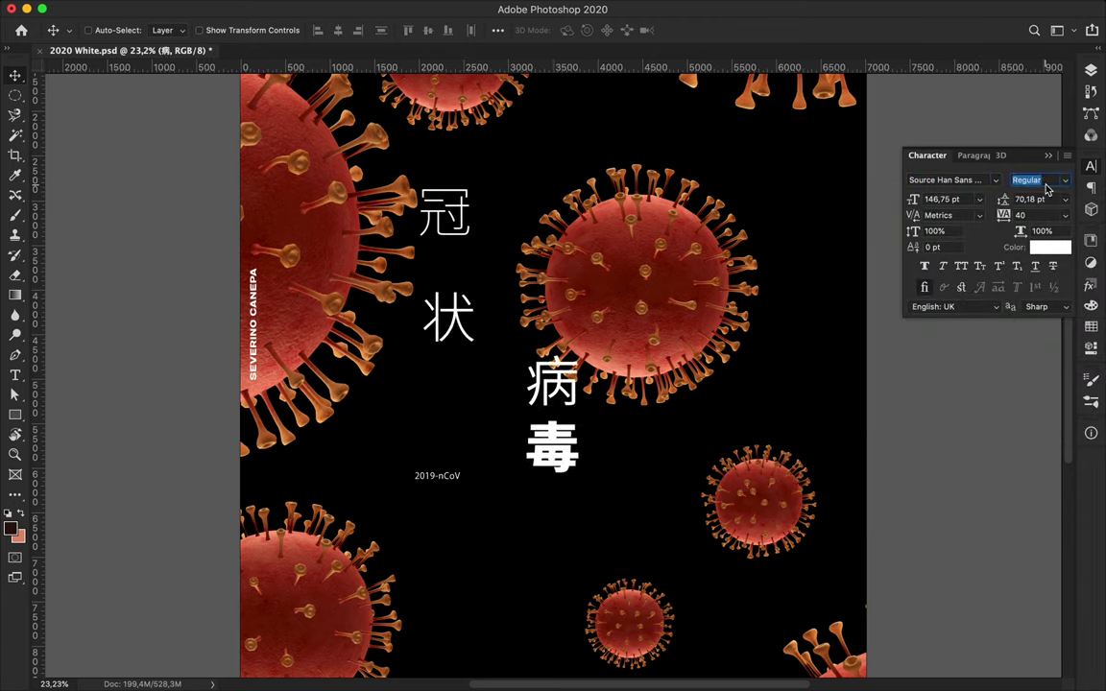
{"action": "key", "text": "Down"}
{"action": "scroll", "coordinate": [447, 480], "scroll_direction": "down", "scroll_amount": 3}
{"action": "mouse_move", "coordinate": [552, 375]}
{"action": "left_mouse_down"}
{"action": "mouse_move", "coordinate": [411, 566]}
{"action": "mouse_move", "coordinate": [525, 458]}
{"action": "left_mouse_up"}
Enlarge the 毒 character with Free Transform
{"action": "key", "text": "ctrl+t"}
{"action": "key", "text": "Return"}
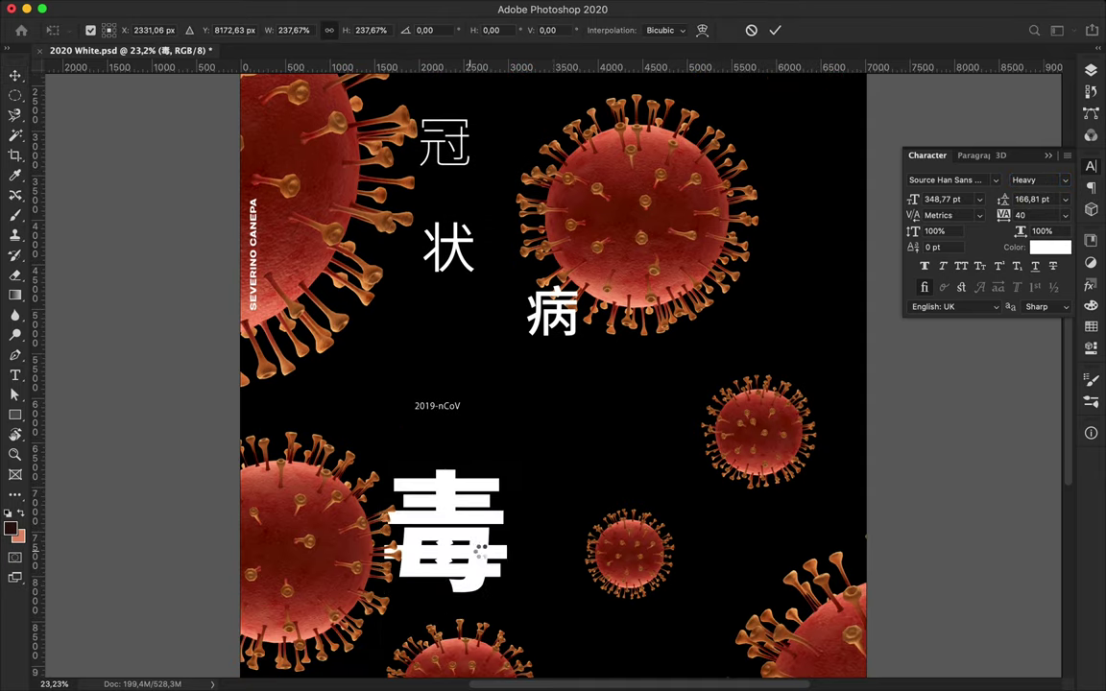
{"action": "left_click_drag", "start_coordinate": [452, 538], "coordinate": [422, 538]}
{"action": "scroll", "coordinate": [447, 384], "scroll_direction": "up", "scroll_amount": 3}
{"action": "scroll", "coordinate": [447, 384], "scroll_direction": "up", "scroll_amount": 3}
Shrink 冠 slightly and move it up and to the right
{"action": "left_click", "coordinate": [447, 278]}
{"action": "key", "text": "ctrl+t"}
{"action": "left_click_drag", "start_coordinate": [475, 353], "coordinate": [464, 331]}
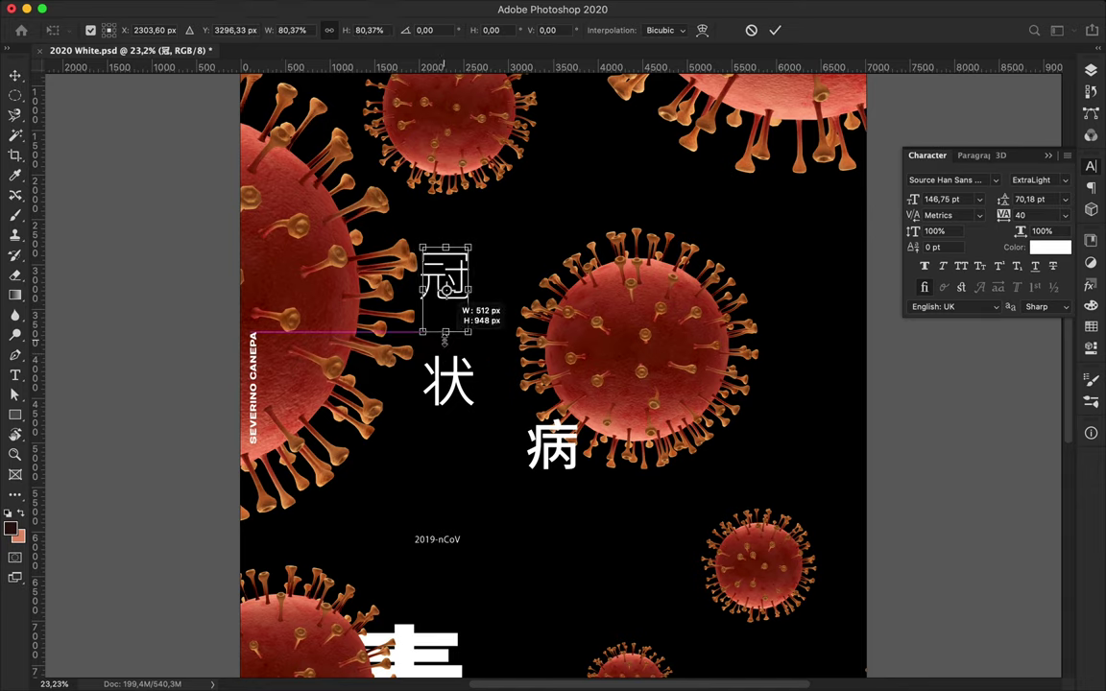
{"action": "key", "text": "Return"}
{"action": "left_click_drag", "start_coordinate": [437, 273], "coordinate": [571, 139]}
Enlarge 状 and move it up, then enlarge 病
{"action": "scroll", "coordinate": [471, 427], "scroll_direction": "down", "scroll_amount": 2}
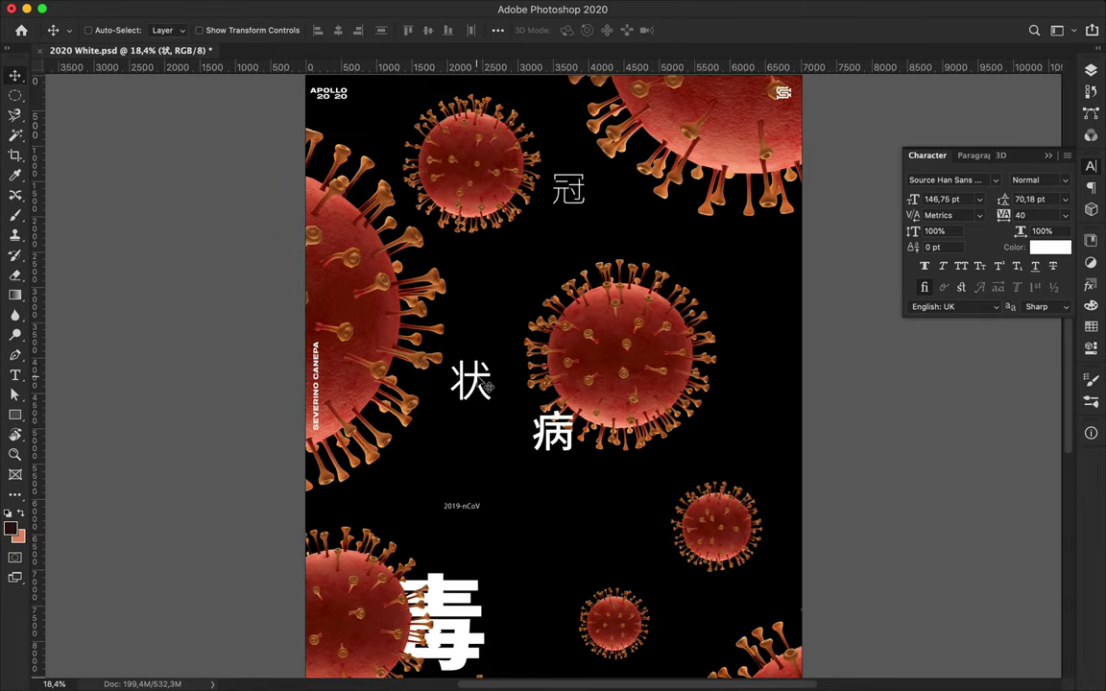
{"action": "key", "text": "ctrl+t"}
{"action": "left_click_drag", "start_coordinate": [490, 385], "coordinate": [490, 288]}
{"action": "key", "text": "Return"}
{"action": "left_click", "coordinate": [555, 428], "text": "ctrl"}
{"action": "key", "text": "ctrl+t"}
{"action": "mouse_move", "coordinate": [574, 451]}
{"action": "left_mouse_down"}
{"action": "mouse_move", "coordinate": [668, 454]}
{"action": "mouse_move", "coordinate": [578, 504]}
{"action": "left_mouse_up"}
{"action": "key", "text": "Return"}
Reselect 毒 and 病 to fine-tune their placement
{"action": "scroll", "coordinate": [552, 485], "scroll_direction": "down", "scroll_amount": 2}
{"action": "left_click", "coordinate": [411, 492]}
{"action": "scroll", "coordinate": [468, 516], "scroll_direction": "up", "scroll_amount": 2}
{"action": "scroll", "coordinate": [468, 516], "scroll_direction": "right", "scroll_amount": 2}
{"action": "left_click", "coordinate": [576, 441], "text": "ctrl"}
Set the 2019-nCoV text to Molde Bold
{"action": "key", "text": "ctrl+plus"}
{"action": "left_click", "coordinate": [444, 470], "text": "ctrl"}
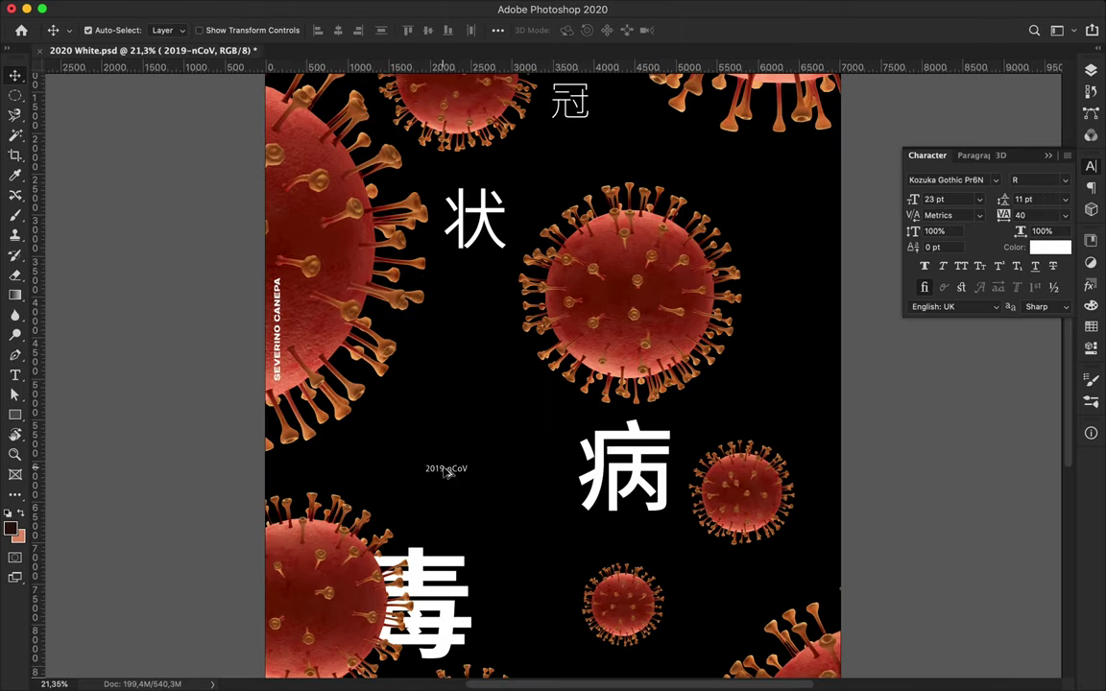
{"action": "type", "text": "molde"}
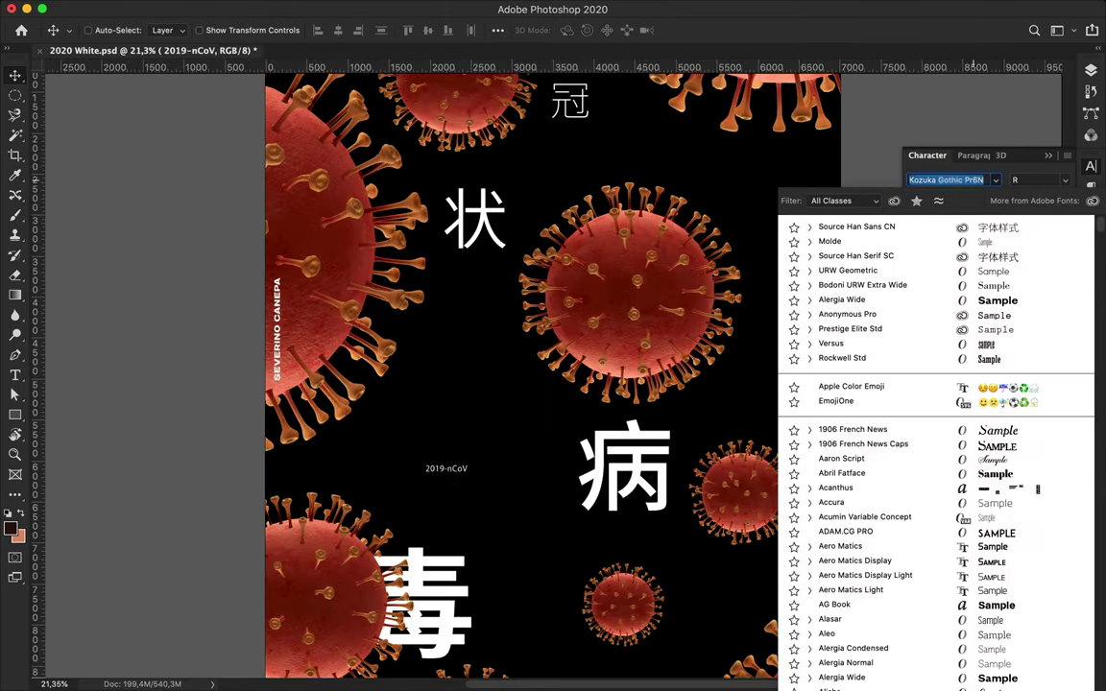
{"action": "left_click", "coordinate": [995, 180]}
{"action": "scroll", "coordinate": [825, 365], "scroll_direction": "down", "scroll_amount": 5}
{"action": "scroll", "coordinate": [826, 365], "scroll_direction": "down", "scroll_amount": 5}
{"action": "scroll", "coordinate": [826, 365], "scroll_direction": "down", "scroll_amount": 5}
{"action": "left_click", "coordinate": [824, 365]}
{"action": "scroll", "coordinate": [754, 331], "scroll_direction": "up", "scroll_amount": 2}
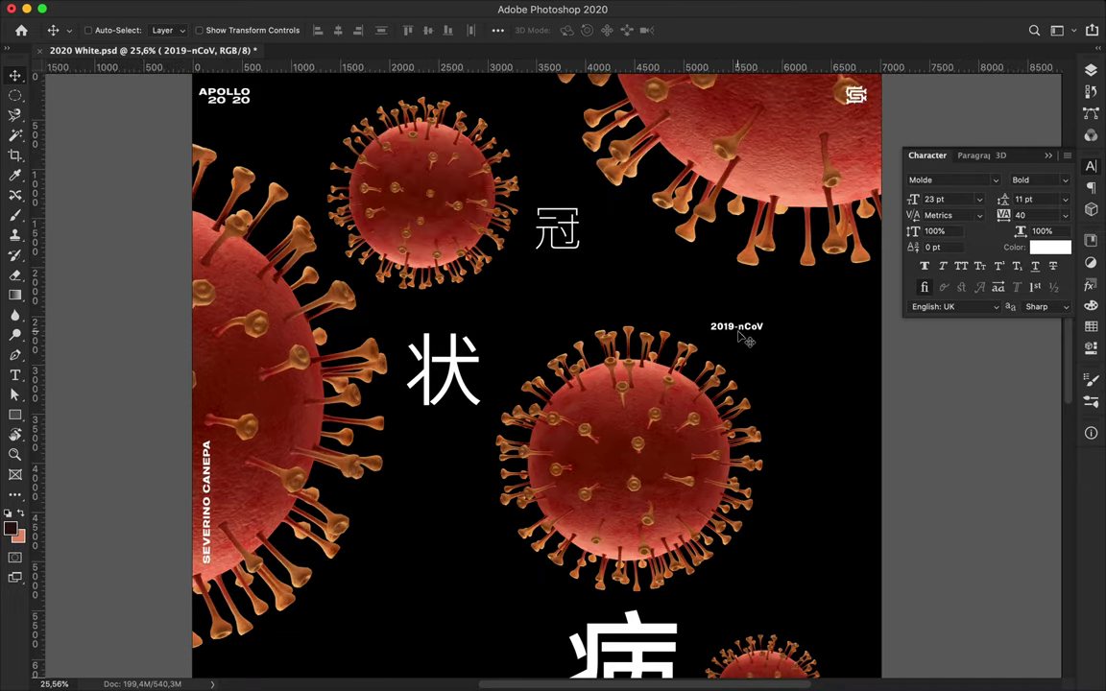
{"action": "scroll", "coordinate": [745, 333], "scroll_direction": "down", "scroll_amount": 3}
{"action": "scroll", "coordinate": [741, 333], "scroll_direction": "up", "scroll_amount": 2}
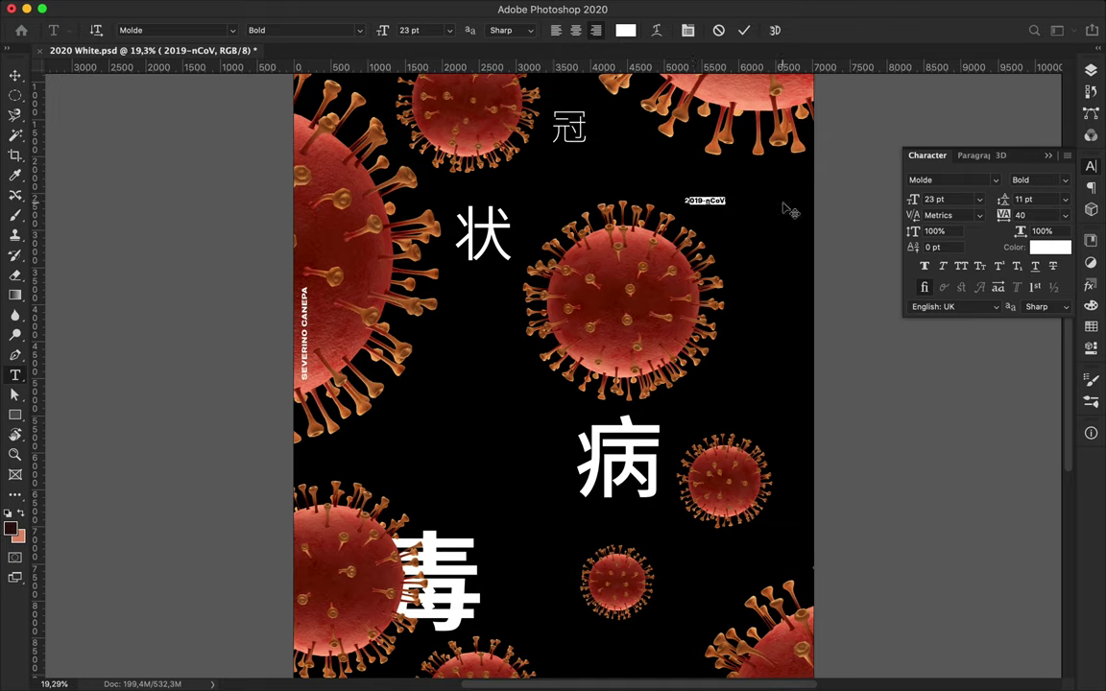
Move 2019-nCoV to the top right and duplicate it into separate 1, 9 and dash layers
{"action": "left_click_drag", "start_coordinate": [790, 207], "coordinate": [642, 164]}
{"action": "mouse_move", "coordinate": [732, 192]}
{"action": "left_mouse_down"}
{"action": "mouse_move", "coordinate": [493, 309]}
{"action": "mouse_move", "coordinate": [732, 367]}
{"action": "mouse_move", "coordinate": [440, 414]}
{"action": "mouse_move", "coordinate": [519, 449]}
{"action": "left_mouse_up"}
{"action": "double_click", "coordinate": [506, 302]}
{"action": "type", "text": "1"}
{"action": "key", "text": "ctrl+Return"}
{"action": "double_click", "coordinate": [732, 368]}
{"action": "key", "text": "BackSpace"}
{"action": "key", "text": "BackSpace"}
{"action": "key", "text": "BackSpace"}
{"action": "double_click", "coordinate": [440, 415]}
{"action": "type", "text": "-"}
Make further duplicates of the text retyped as single C and V characters
{"action": "mouse_move", "coordinate": [443, 416]}
{"action": "left_mouse_down"}
{"action": "mouse_move", "coordinate": [508, 477]}
{"action": "mouse_move", "coordinate": [513, 519]}
{"action": "mouse_move", "coordinate": [541, 526]}
{"action": "left_mouse_up"}
{"action": "double_click", "coordinate": [484, 453]}
{"action": "double_click", "coordinate": [508, 477]}
{"action": "type", "text": "C"}
{"action": "double_click", "coordinate": [512, 520]}
{"action": "key", "text": "BackSpace"}
{"action": "key", "text": "ctrl+Return"}
{"action": "double_click", "coordinate": [540, 528]}
{"action": "type", "text": "V"}
{"action": "key", "text": "ctrl+Return"}
Make the 2 Thin, and move the 0 beside 冠 in Light weight
{"action": "left_click", "coordinate": [1035, 181]}
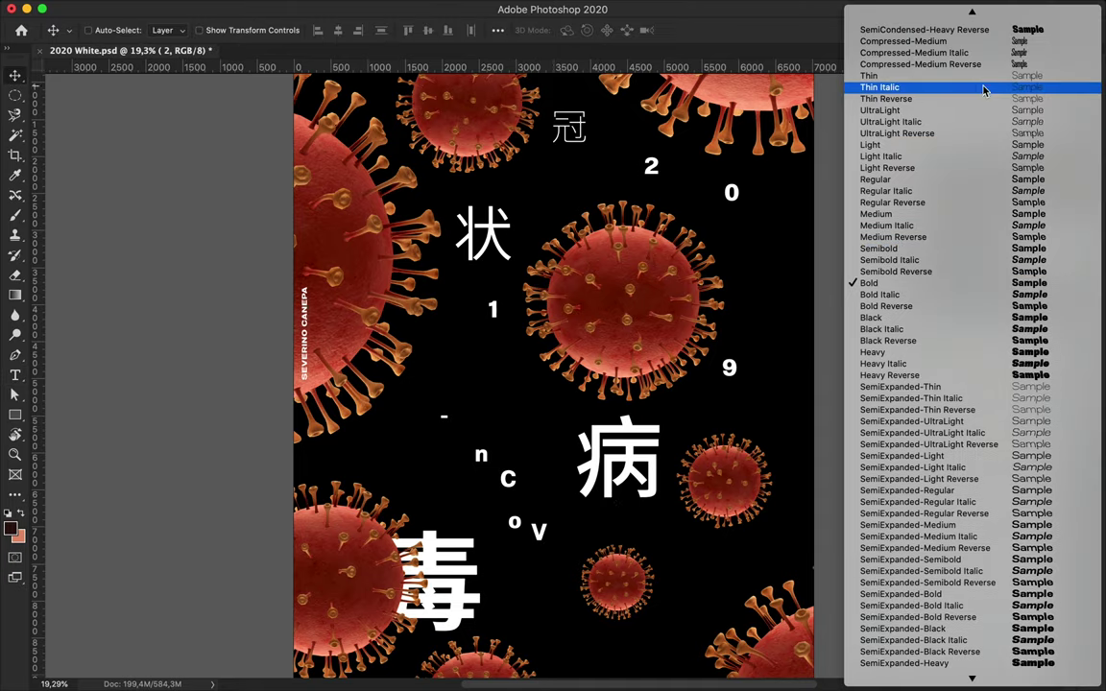
{"action": "left_click", "coordinate": [988, 77]}
{"action": "left_click_drag", "start_coordinate": [747, 324], "coordinate": [549, 306]}
{"action": "left_click", "coordinate": [1040, 179]}
{"action": "left_click", "coordinate": [961, 118]}
{"action": "key", "text": "ctrl+t"}
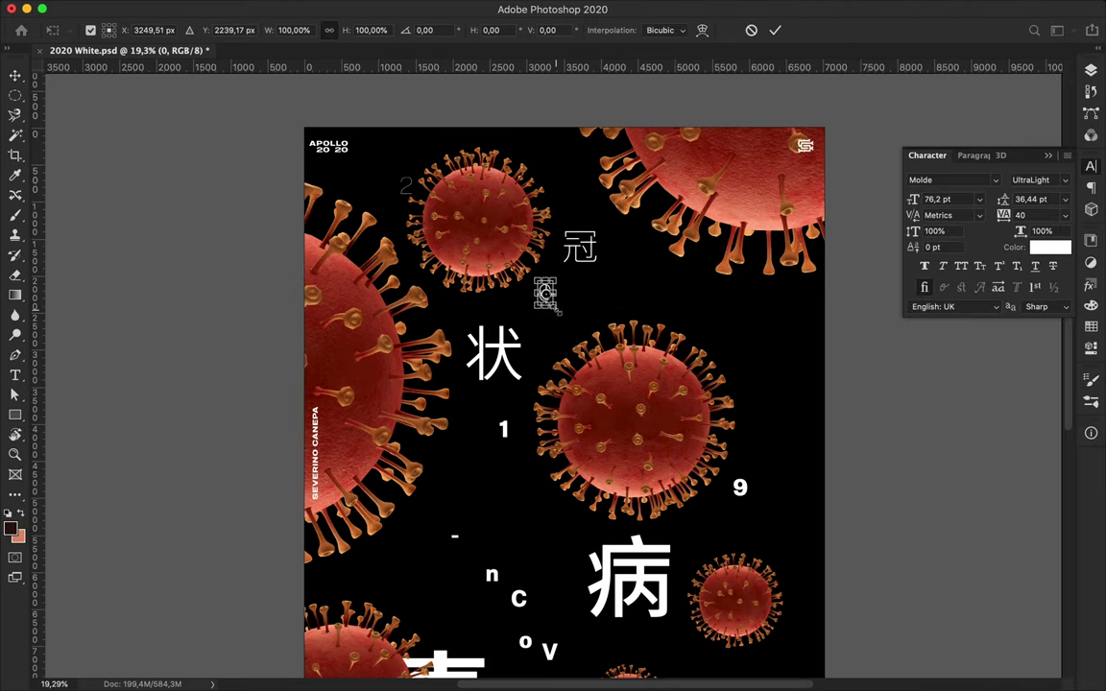
{"action": "key", "text": "Escape"}
{"action": "left_click", "coordinate": [1040, 179]}
{"action": "scroll", "coordinate": [1023, 106], "scroll_direction": "up", "scroll_amount": 3}
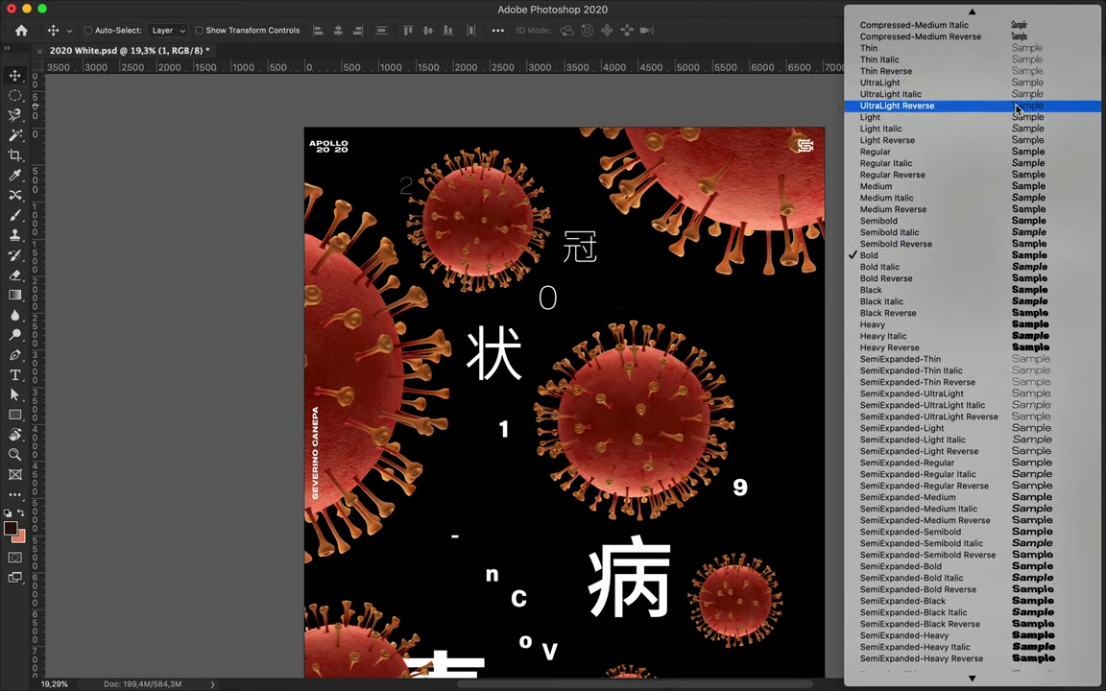
{"action": "left_click", "coordinate": [1020, 120]}
Enlarge the 1 and move it up to the right
{"action": "left_click", "coordinate": [504, 429], "text": "ctrl"}
{"action": "key", "text": "ctrl+t"}
{"action": "key", "text": "Return"}
{"action": "left_click_drag", "start_coordinate": [499, 417], "coordinate": [718, 320]}
Set the 9 to Regular, enlarge it, and place it beside 状
{"action": "left_click", "coordinate": [1039, 180]}
{"action": "left_click", "coordinate": [926, 69]}
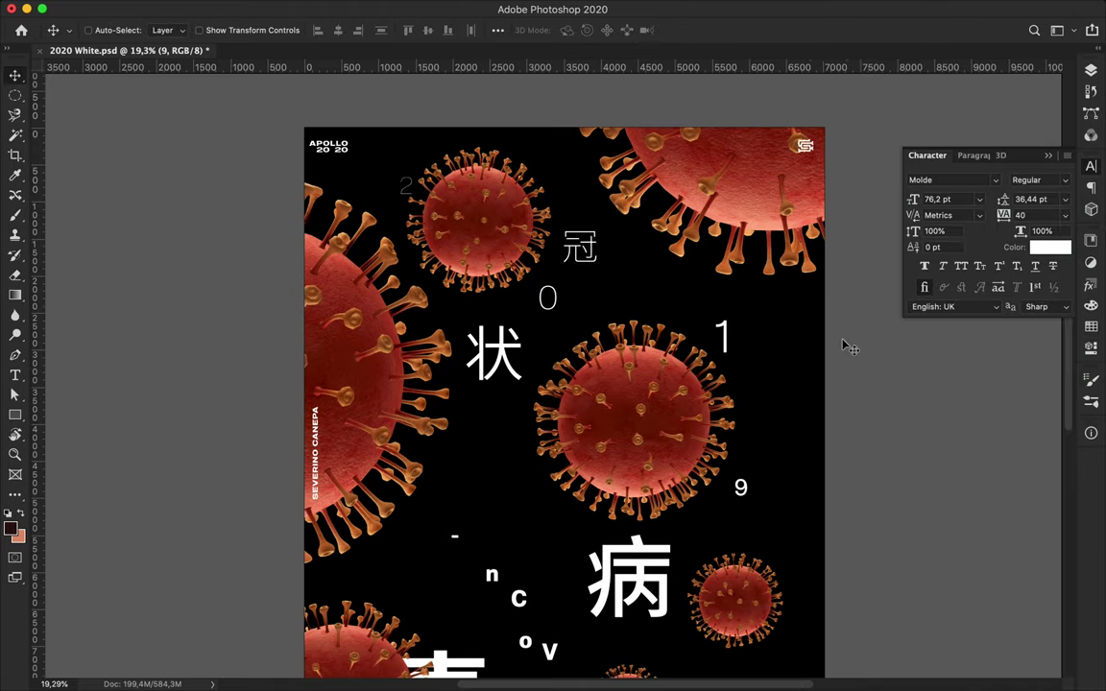
{"action": "key", "text": "ctrl+t"}
{"action": "left_click_drag", "start_coordinate": [739, 495], "coordinate": [716, 461]}
{"action": "left_click_drag", "start_coordinate": [524, 470], "coordinate": [464, 449]}
{"action": "key", "text": "Return"}
Stretch the small dash into a wide bar
{"action": "left_click", "coordinate": [455, 536], "text": "ctrl"}
{"action": "key", "text": "ctrl+t"}
{"action": "mouse_move", "coordinate": [458, 539]}
{"action": "left_mouse_down"}
{"action": "mouse_move", "coordinate": [480, 548]}
{"action": "mouse_move", "coordinate": [727, 445]}
{"action": "left_mouse_up"}
{"action": "key", "text": "Return"}
{"action": "left_click", "coordinate": [1030, 179]}
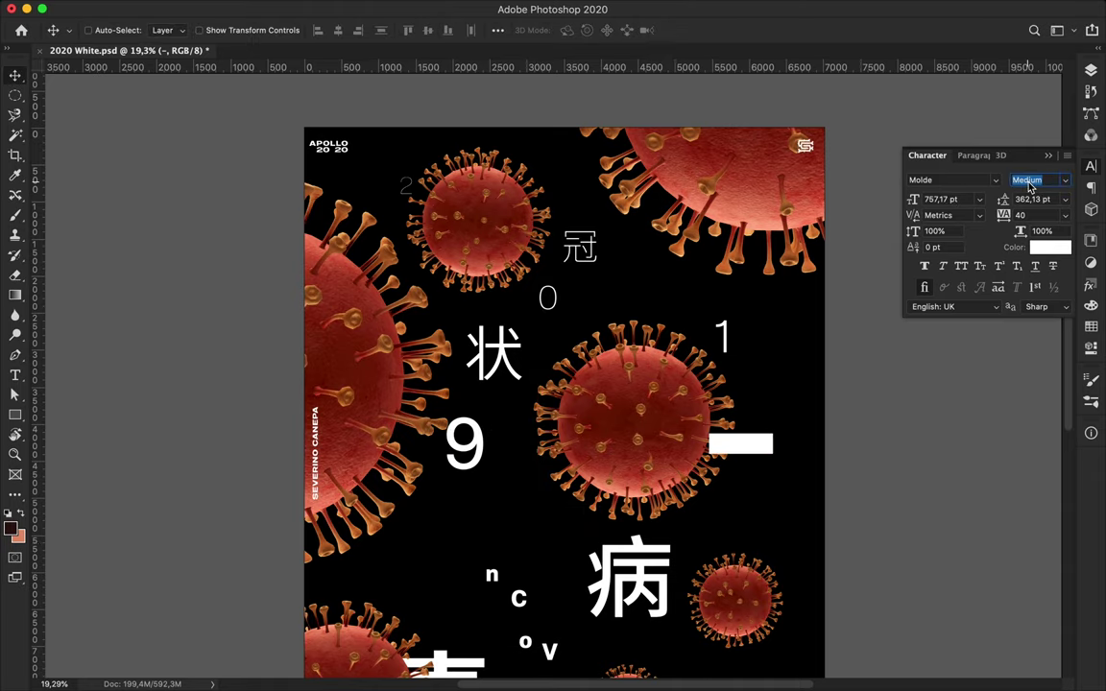
Make the bar Bold, then enlarge the n and move it between 9 and c
{"action": "scroll", "coordinate": [834, 248], "scroll_direction": "down", "scroll_amount": 3}
{"action": "left_click", "coordinate": [1064, 180]}
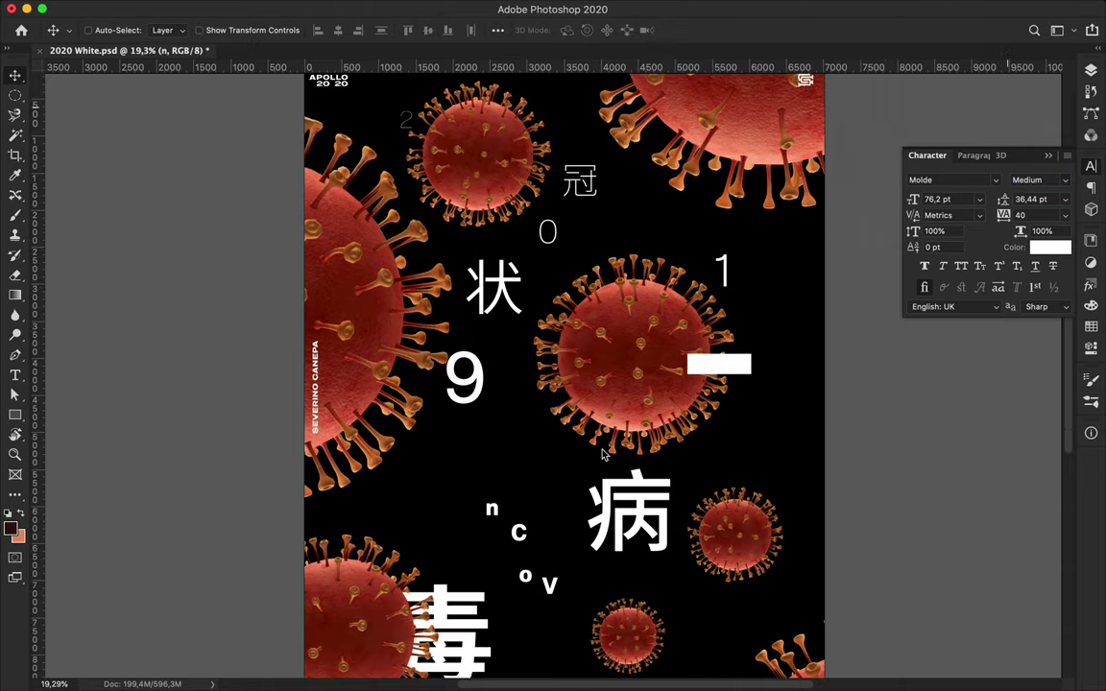
{"action": "left_click", "coordinate": [492, 509], "text": "ctrl"}
{"action": "key", "text": "ctrl+t"}
{"action": "left_click_drag", "start_coordinate": [502, 496], "coordinate": [562, 407]}
{"action": "left_click_drag", "start_coordinate": [506, 474], "coordinate": [530, 448]}
{"action": "key", "text": "Return"}
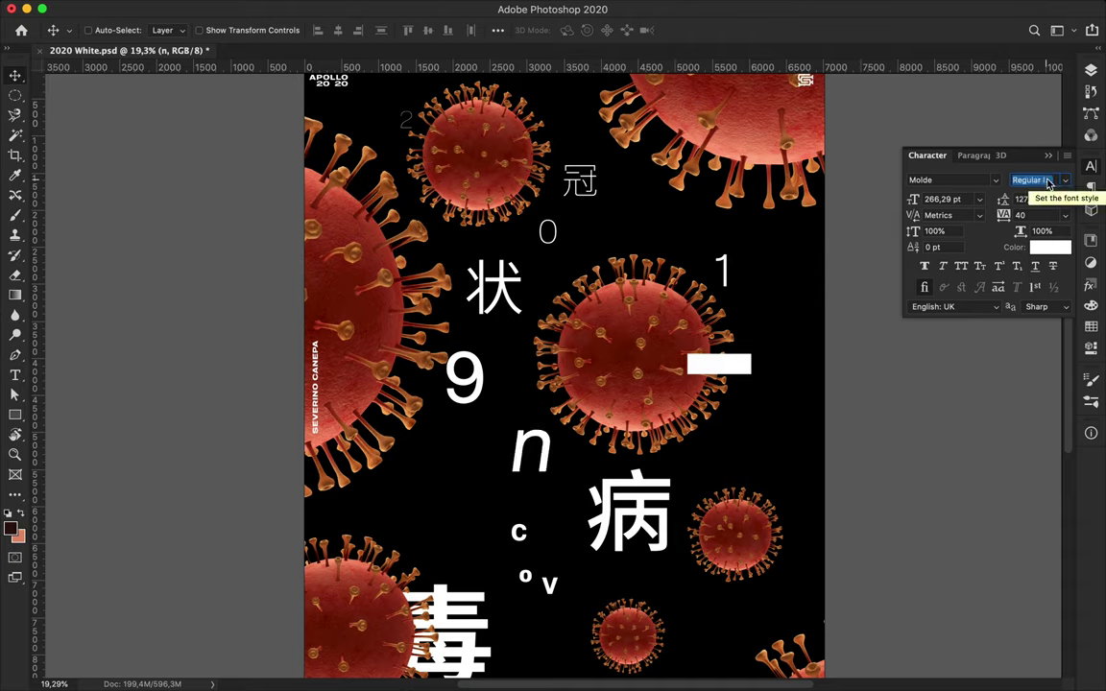
Enlarge the c beside the right virus and move the o left and up
{"action": "key", "text": "ctrl+t"}
{"action": "mouse_move", "coordinate": [531, 542]}
{"action": "left_mouse_down"}
{"action": "mouse_move", "coordinate": [748, 469]}
{"action": "mouse_move", "coordinate": [735, 402]}
{"action": "mouse_move", "coordinate": [747, 470]}
{"action": "left_mouse_up"}
{"action": "key", "text": "Return"}
{"action": "left_click", "coordinate": [525, 576], "text": "ctrl"}
{"action": "key", "text": "ctrl+t"}
{"action": "left_click_drag", "start_coordinate": [525, 576], "coordinate": [446, 532]}
{"action": "key", "text": "Return"}
Set the o and V characters to Light weight
{"action": "left_click", "coordinate": [1068, 182]}
{"action": "left_click", "coordinate": [903, 31]}
{"action": "left_click", "coordinate": [552, 587], "text": "ctrl"}
{"action": "left_click", "coordinate": [1065, 179]}
{"action": "left_click", "coordinate": [903, 32]}
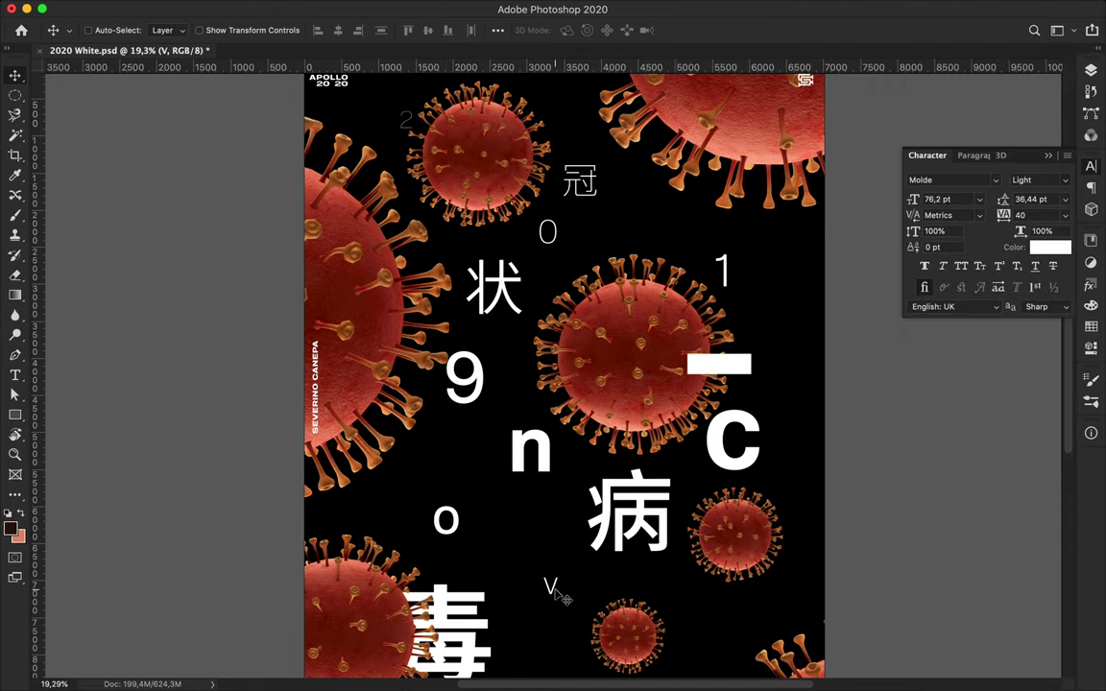
{"action": "scroll", "coordinate": [555, 589], "scroll_direction": "down", "scroll_amount": 1}
{"action": "scroll", "coordinate": [566, 615], "scroll_direction": "down", "scroll_amount": 3}
{"action": "scroll", "coordinate": [536, 259], "scroll_direction": "up", "scroll_amount": 5}
{"action": "scroll", "coordinate": [415, 173], "scroll_direction": "down", "scroll_amount": 2}
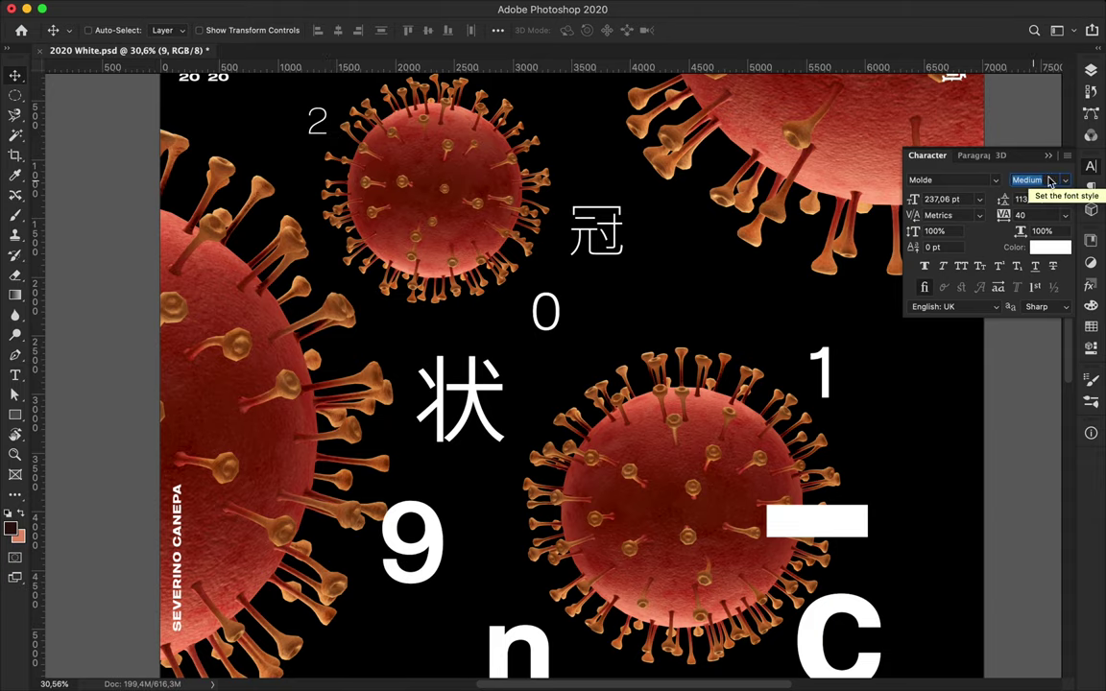
{"action": "scroll", "coordinate": [540, 536], "scroll_direction": "down", "scroll_amount": 3}
{"action": "scroll", "coordinate": [1078, 183], "scroll_direction": "down", "scroll_amount": 1}
{"action": "scroll", "coordinate": [647, 365], "scroll_direction": "down", "scroll_amount": 1}
{"action": "scroll", "coordinate": [576, 452], "scroll_direction": "down", "scroll_amount": 2}
{"action": "scroll", "coordinate": [461, 496], "scroll_direction": "down", "scroll_amount": 2}
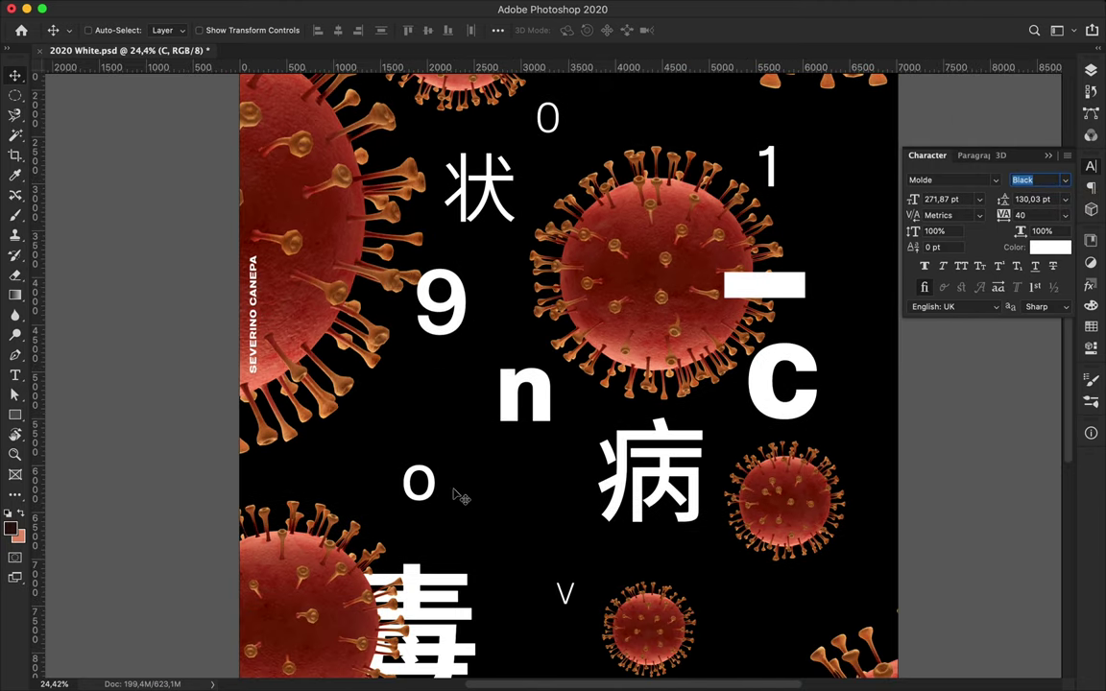
{"action": "scroll", "coordinate": [440, 494], "scroll_direction": "down", "scroll_amount": 1}
Set 病 to Heavy, enlarge it to about 458 pt, and save as 2020 White2.psd
{"action": "left_click", "coordinate": [634, 408]}
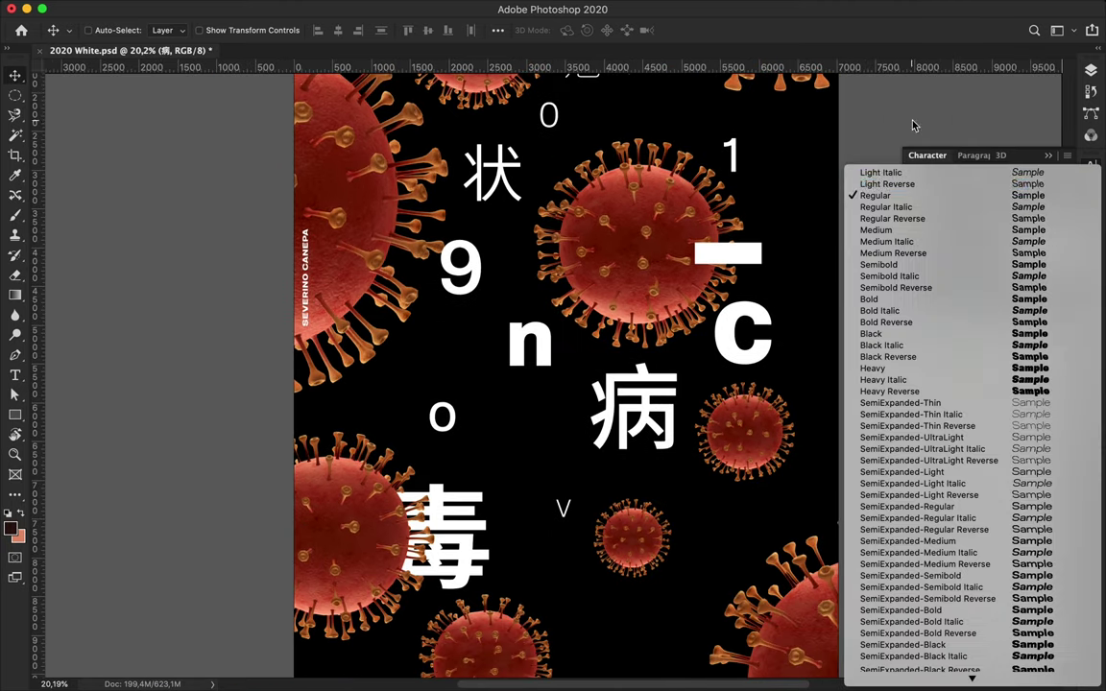
{"action": "scroll", "coordinate": [1037, 183], "scroll_direction": "down", "scroll_amount": 2}
{"action": "key", "text": "Down"}
{"action": "key", "text": "ctrl+t"}
{"action": "mouse_move", "coordinate": [634, 445]}
{"action": "left_mouse_down"}
{"action": "mouse_move", "coordinate": [639, 473]}
{"action": "mouse_move", "coordinate": [710, 451]}
{"action": "left_mouse_up"}
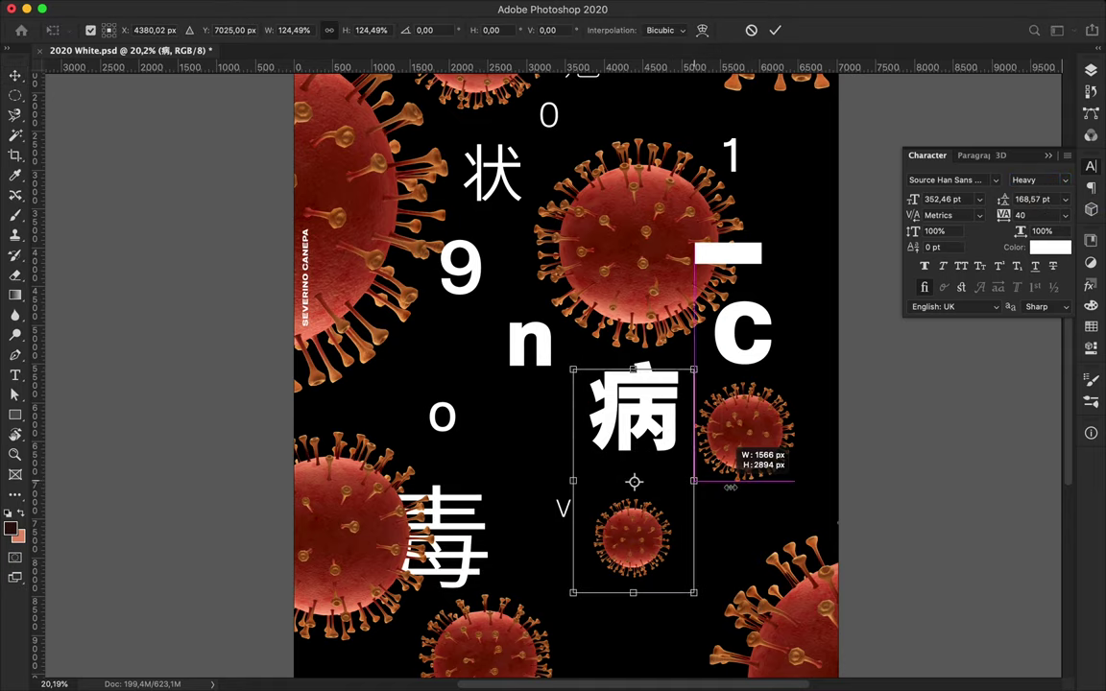
{"action": "key", "text": "Return"}
{"action": "scroll", "coordinate": [641, 428], "scroll_direction": "down", "scroll_amount": 1}
{"action": "scroll", "coordinate": [642, 427], "scroll_direction": "down", "scroll_amount": 1}
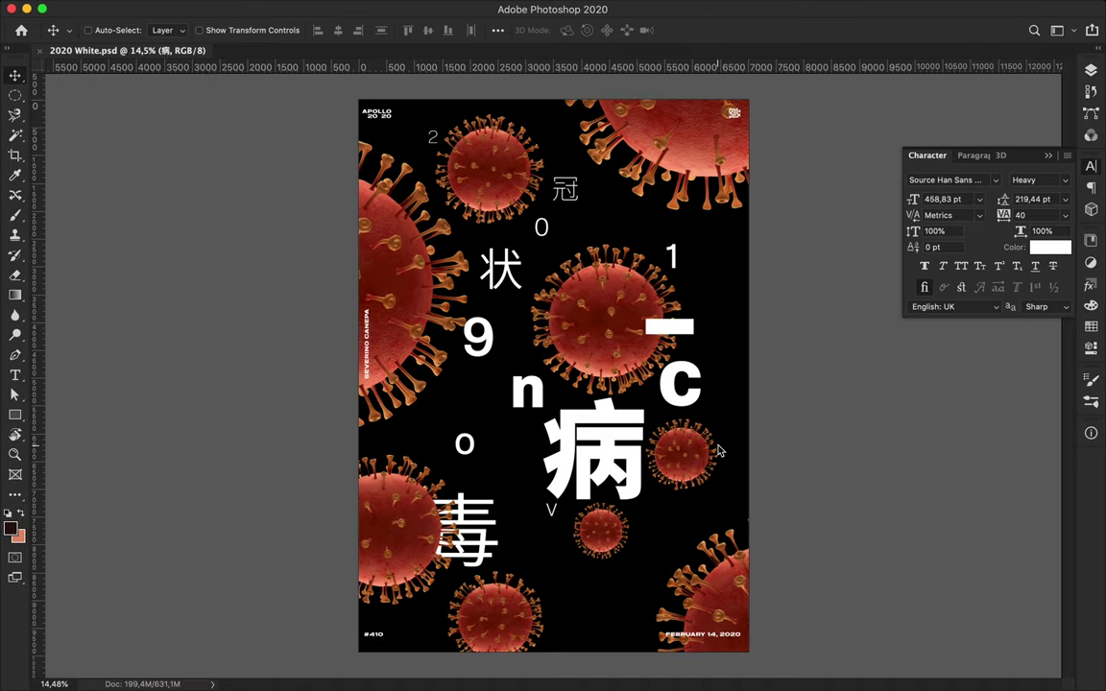
{"action": "key", "text": "ctrl+shift+s"}
Save the poster as 2020 White2.psd
{"action": "key", "text": "Right"}
{"action": "type", "text": "2"}
{"action": "key", "text": "Return"}
{"action": "left_click", "coordinate": [673, 290]}
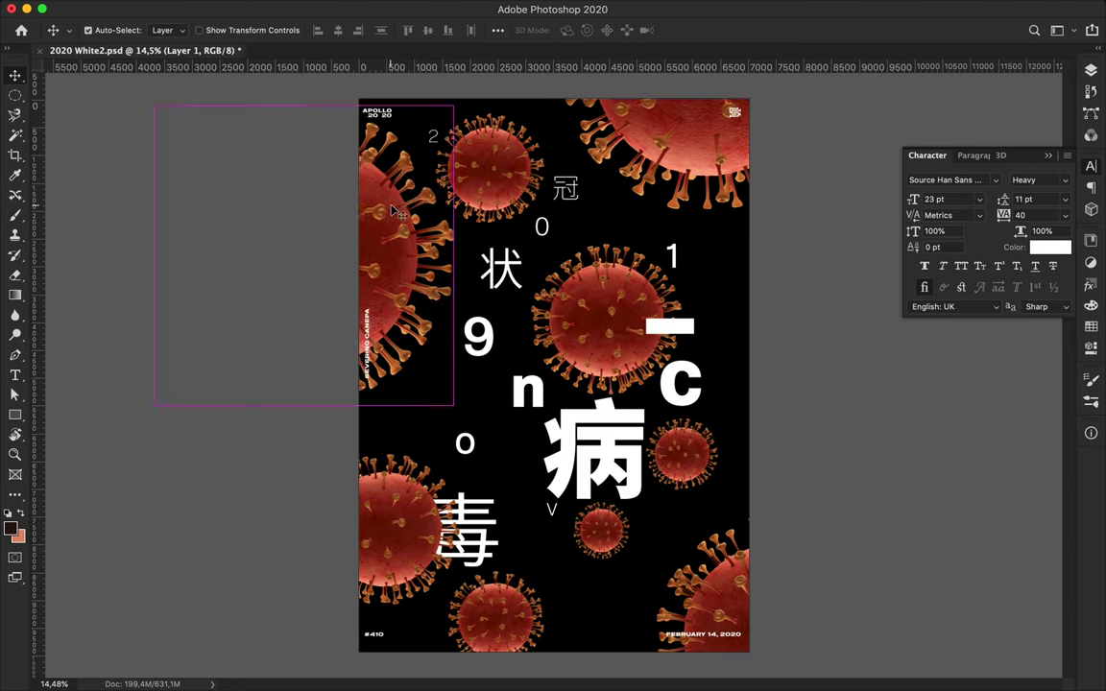
Reposition the 0 below 冠 and move the c down and right
{"action": "scroll", "coordinate": [420, 170], "scroll_direction": "up", "scroll_amount": 1}
{"action": "left_click", "coordinate": [416, 163], "text": "ctrl"}
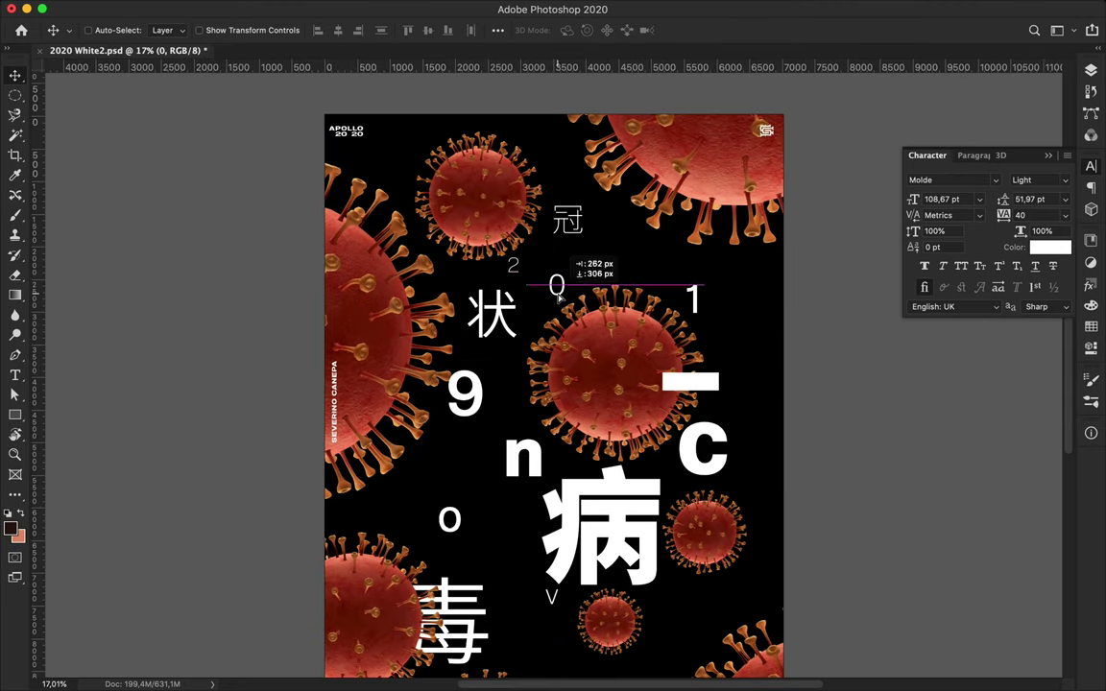
{"action": "left_click_drag", "start_coordinate": [696, 293], "coordinate": [734, 341]}
{"action": "scroll", "coordinate": [490, 388], "scroll_direction": "down", "scroll_amount": 2}
{"action": "scroll", "coordinate": [490, 389], "scroll_direction": "up", "scroll_amount": 1}
{"action": "scroll", "coordinate": [489, 391], "scroll_direction": "up", "scroll_amount": 1}
{"action": "mouse_move", "coordinate": [695, 410]}
{"action": "left_mouse_down"}
{"action": "mouse_move", "coordinate": [746, 468]}
{"action": "mouse_move", "coordinate": [719, 420]}
{"action": "left_mouse_up"}
{"action": "key", "text": "ctrl+t"}
{"action": "key", "text": "Return"}
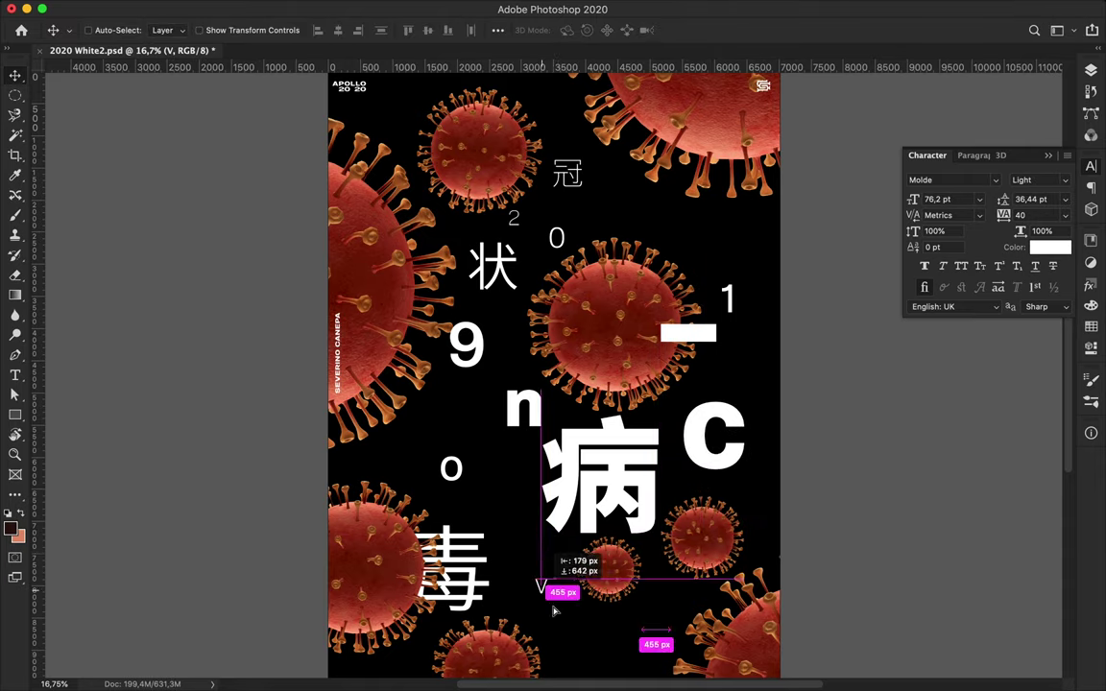
Move the V lower and place the 1 beneath the 0
{"action": "left_click_drag", "start_coordinate": [540, 589], "coordinate": [568, 626]}
{"action": "scroll", "coordinate": [568, 626], "scroll_direction": "up", "scroll_amount": 1}
{"action": "left_click_drag", "start_coordinate": [725, 318], "coordinate": [562, 327]}
{"action": "scroll", "coordinate": [607, 422], "scroll_direction": "down", "scroll_amount": 1}
{"action": "scroll", "coordinate": [607, 422], "scroll_direction": "down", "scroll_amount": 1}
{"action": "left_click_drag", "start_coordinate": [557, 298], "coordinate": [543, 309]}
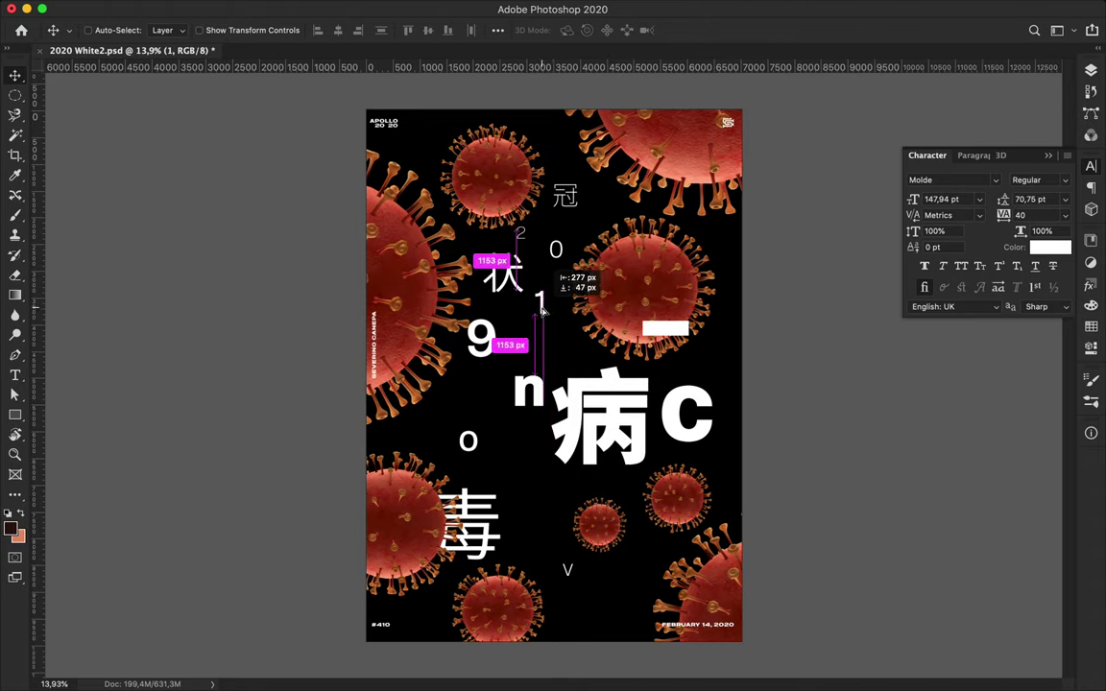
Scale up the n, and enlarge the c toward the right edge
{"action": "left_click", "coordinate": [527, 408], "text": "ctrl"}
{"action": "key", "text": "ctrl+t"}
{"action": "mouse_move", "coordinate": [515, 376]}
{"action": "left_mouse_down"}
{"action": "mouse_move", "coordinate": [500, 346]}
{"action": "mouse_move", "coordinate": [530, 404]}
{"action": "left_mouse_up"}
{"action": "key", "text": "Return"}
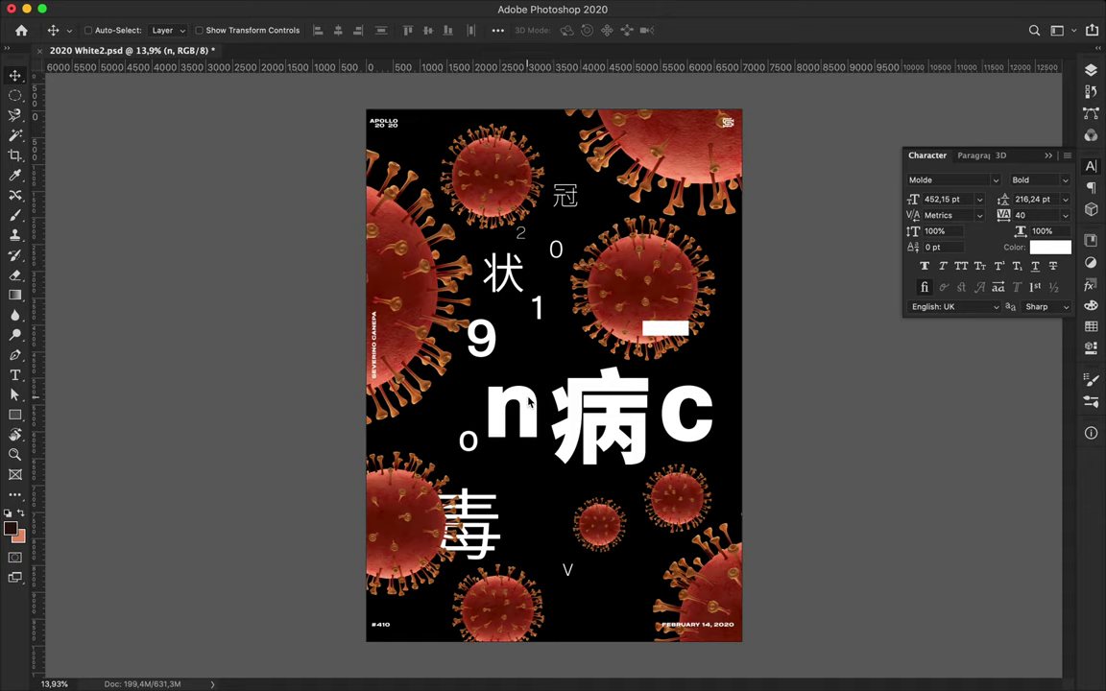
{"action": "left_click", "coordinate": [686, 418], "text": "ctrl"}
{"action": "key", "text": "ctrl+t"}
{"action": "mouse_move", "coordinate": [712, 444]}
{"action": "left_mouse_down"}
{"action": "mouse_move", "coordinate": [765, 521]}
{"action": "mouse_move", "coordinate": [699, 429]}
{"action": "mouse_move", "coordinate": [331, 451]}
{"action": "left_mouse_up"}
{"action": "key", "text": "Return"}
{"action": "key", "text": "F7"}
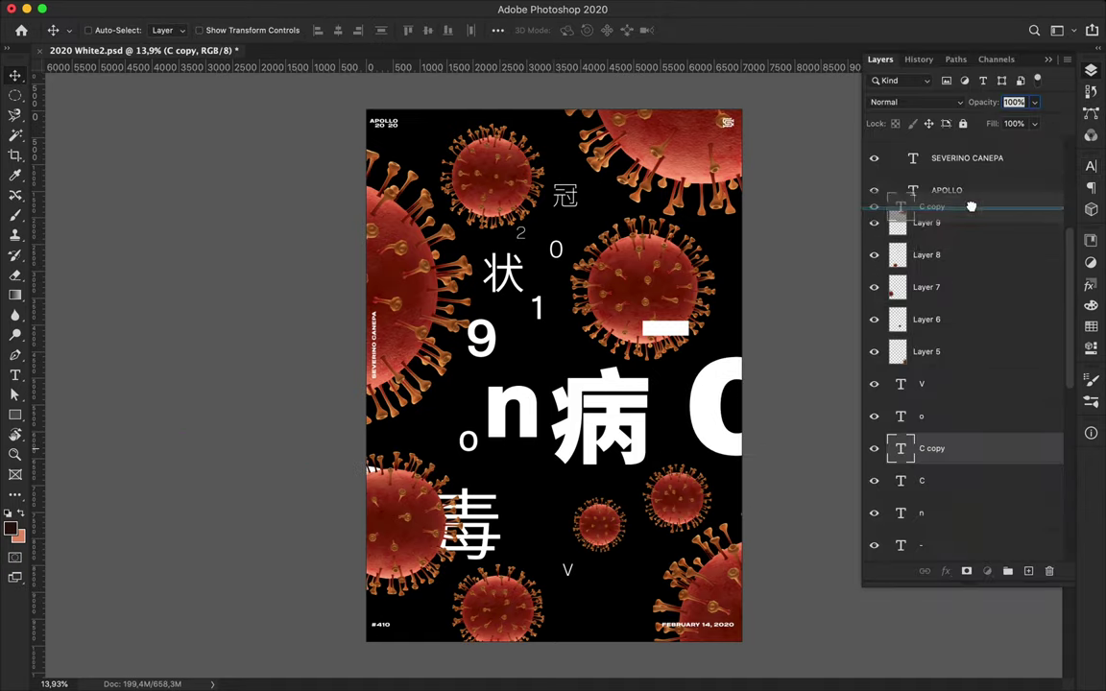
Place copies of the C at lower left and 冠 at the bottom edge
{"action": "left_click_drag", "start_coordinate": [390, 537], "coordinate": [391, 560]}
{"action": "left_click", "coordinate": [567, 202], "text": "ctrl"}
{"action": "key", "text": "ctrl+t"}
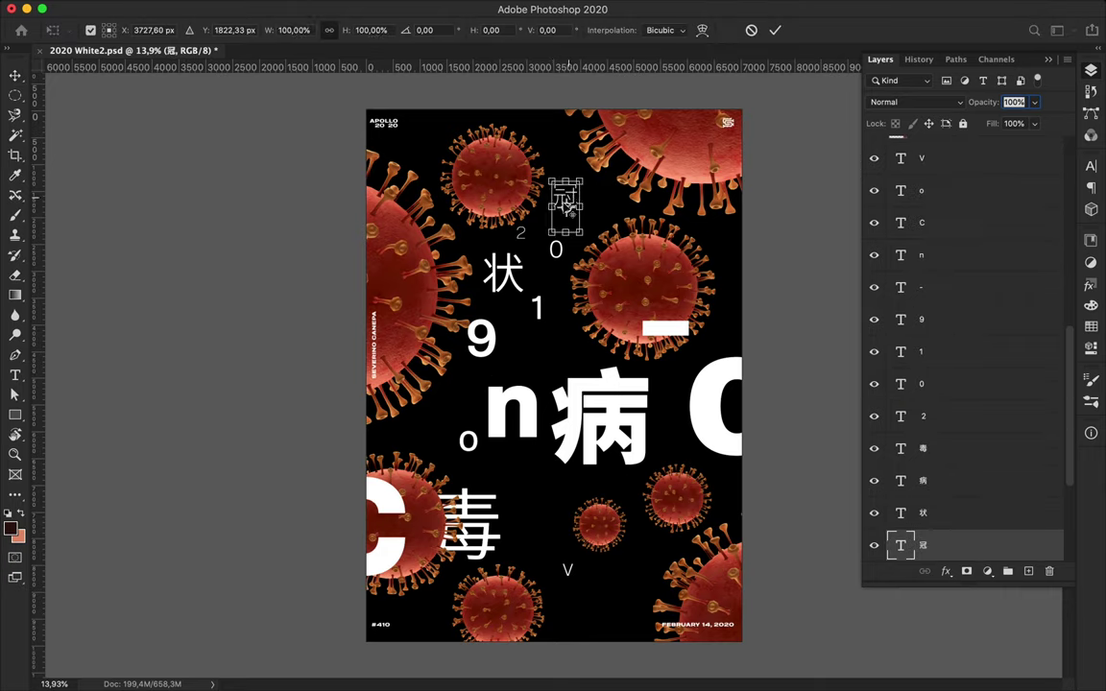
{"action": "key", "text": "Return"}
{"action": "mouse_move", "coordinate": [567, 202]}
{"action": "left_mouse_down"}
{"action": "mouse_move", "coordinate": [548, 113]}
{"action": "mouse_move", "coordinate": [617, 634]}
{"action": "left_mouse_up"}
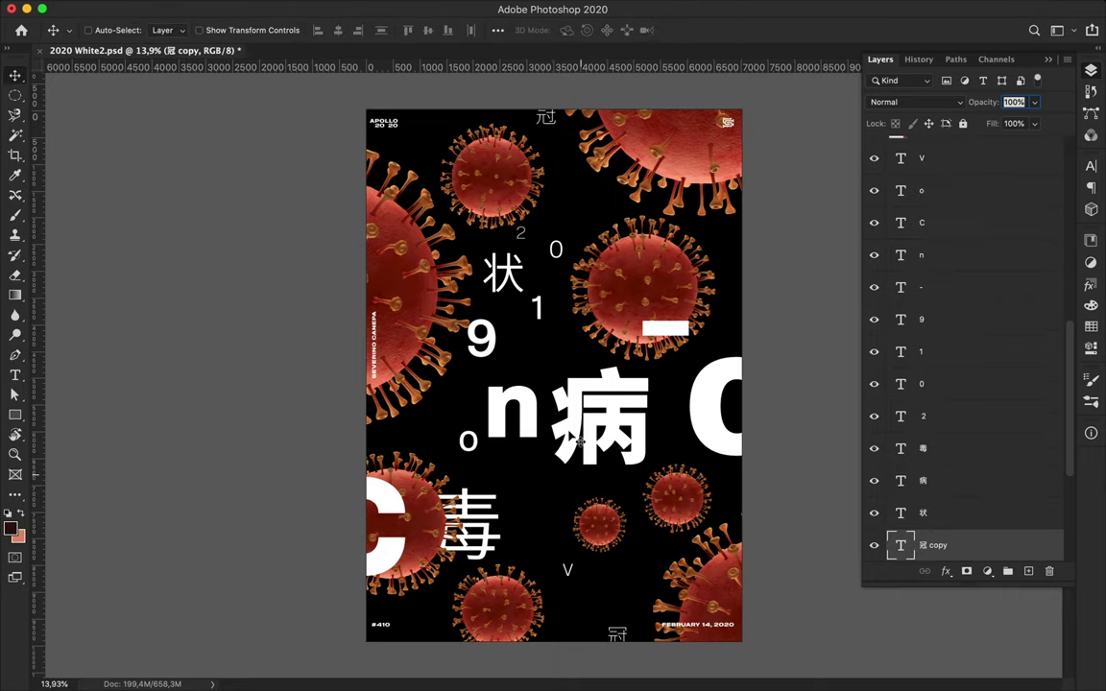
Shift the 0 and 9 and send them behind the viruses; move 病 below Layer 3
{"action": "left_click", "coordinate": [675, 329], "text": "ctrl"}
{"action": "left_click_drag", "start_coordinate": [503, 274], "coordinate": [477, 274]}
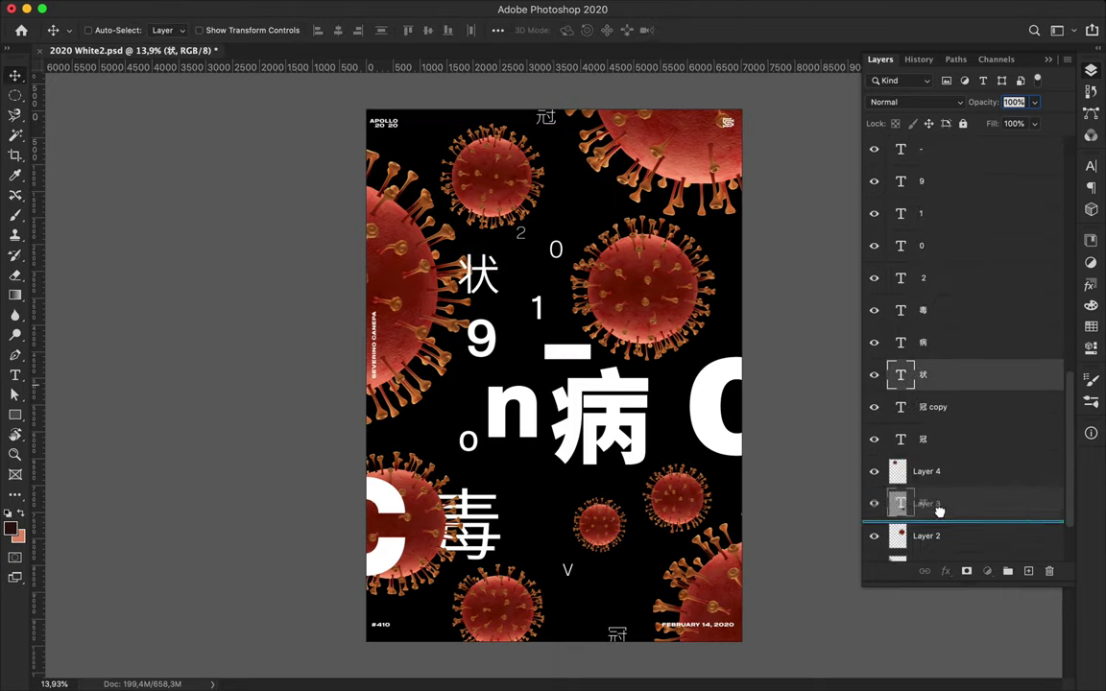
{"action": "scroll", "coordinate": [938, 506], "scroll_direction": "down", "scroll_amount": 3}
{"action": "left_click_drag", "start_coordinate": [921, 157], "coordinate": [946, 463]}
{"action": "left_click_drag", "start_coordinate": [564, 254], "coordinate": [592, 262]}
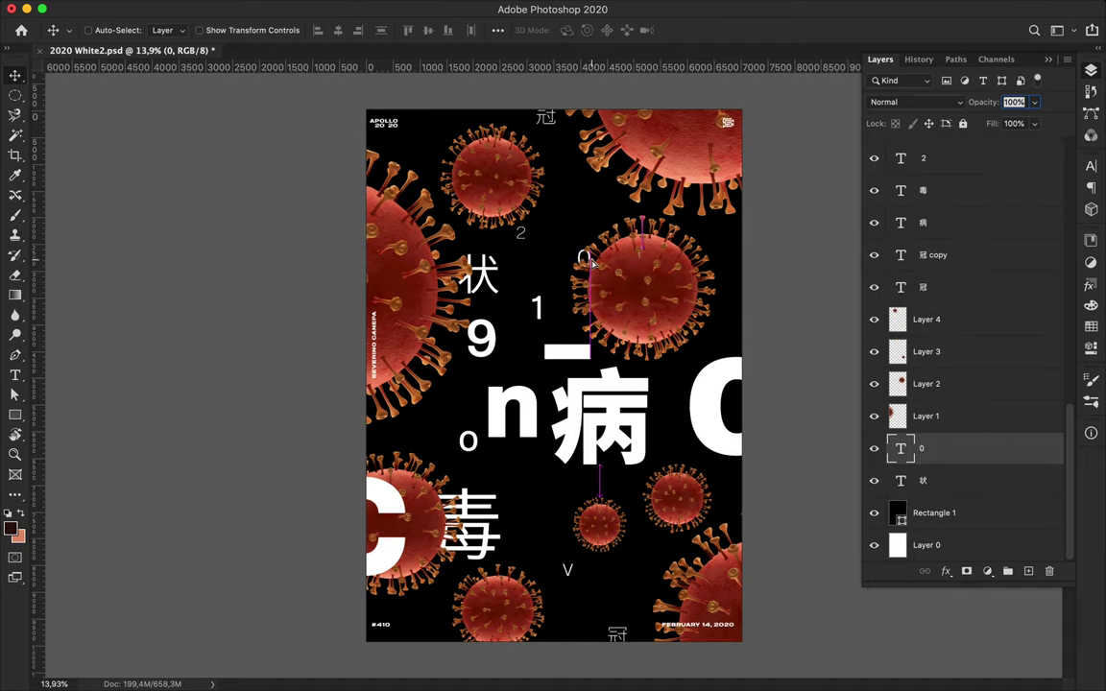
{"action": "left_click_drag", "start_coordinate": [481, 338], "coordinate": [452, 349]}
{"action": "left_click_drag", "start_coordinate": [921, 148], "coordinate": [946, 456]}
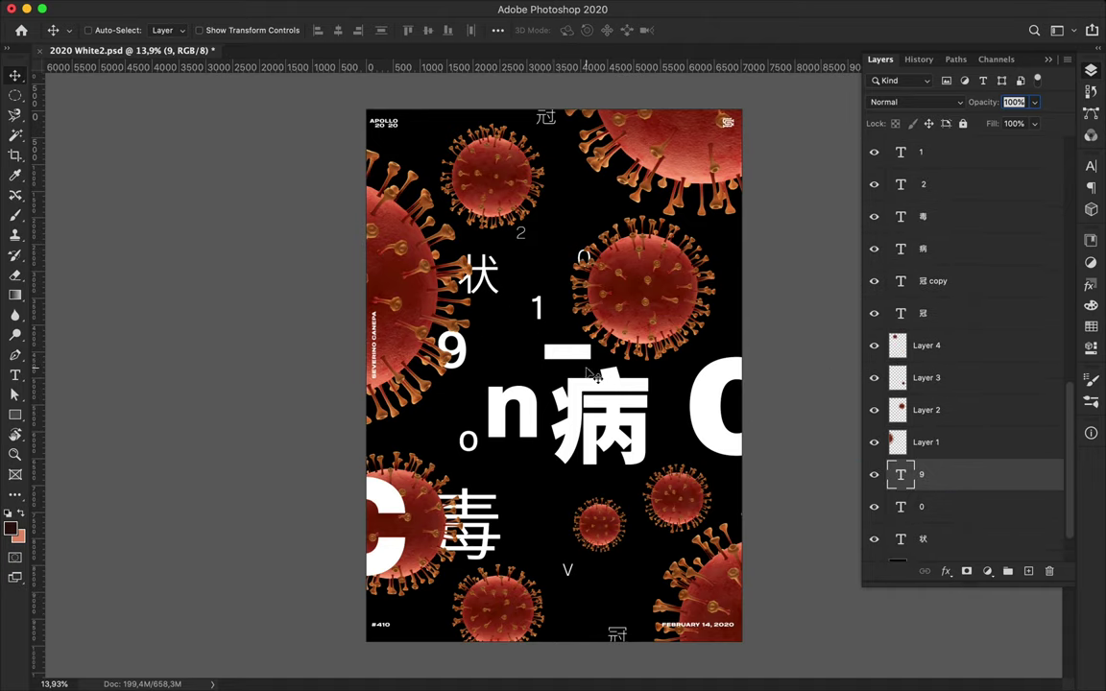
{"action": "left_click_drag", "start_coordinate": [609, 412], "coordinate": [622, 449]}
{"action": "left_click_drag", "start_coordinate": [945, 254], "coordinate": [957, 317]}
Add two shrunken virus copies near the top of the poster
{"action": "left_click_drag", "start_coordinate": [541, 487], "coordinate": [551, 174]}
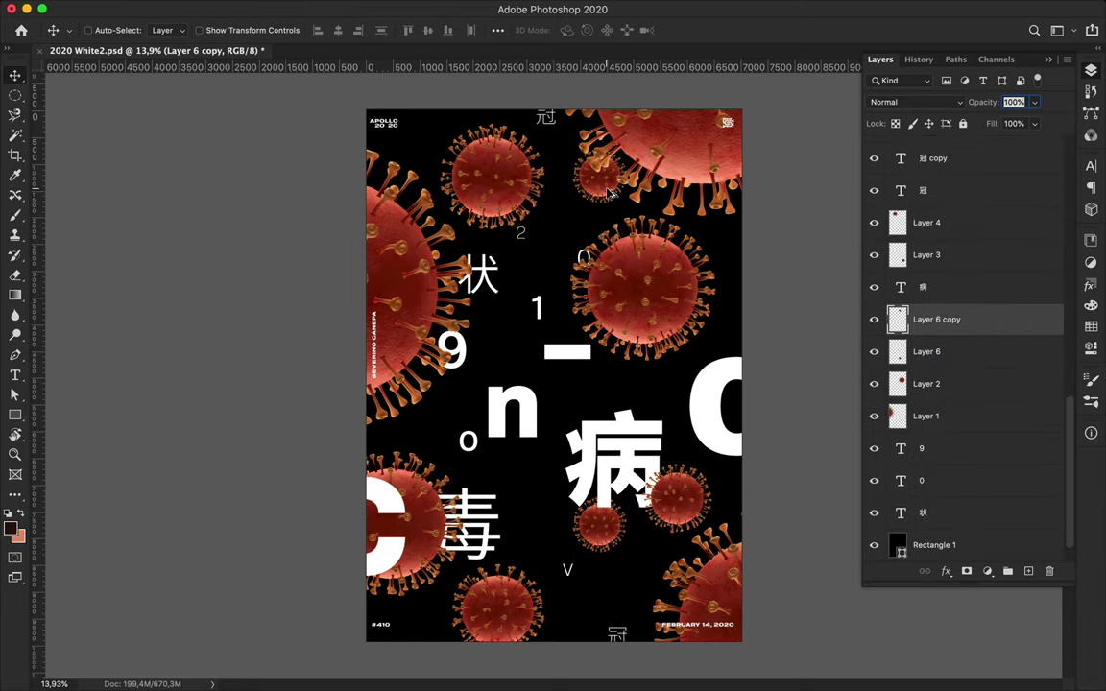
{"action": "mouse_move", "coordinate": [497, 427]}
{"action": "left_mouse_down"}
{"action": "mouse_move", "coordinate": [552, 228]}
{"action": "mouse_move", "coordinate": [490, 175]}
{"action": "left_mouse_up"}
{"action": "key", "text": "ctrl+t"}
{"action": "key", "text": "Return"}
{"action": "left_click_drag", "start_coordinate": [482, 166], "coordinate": [472, 164]}
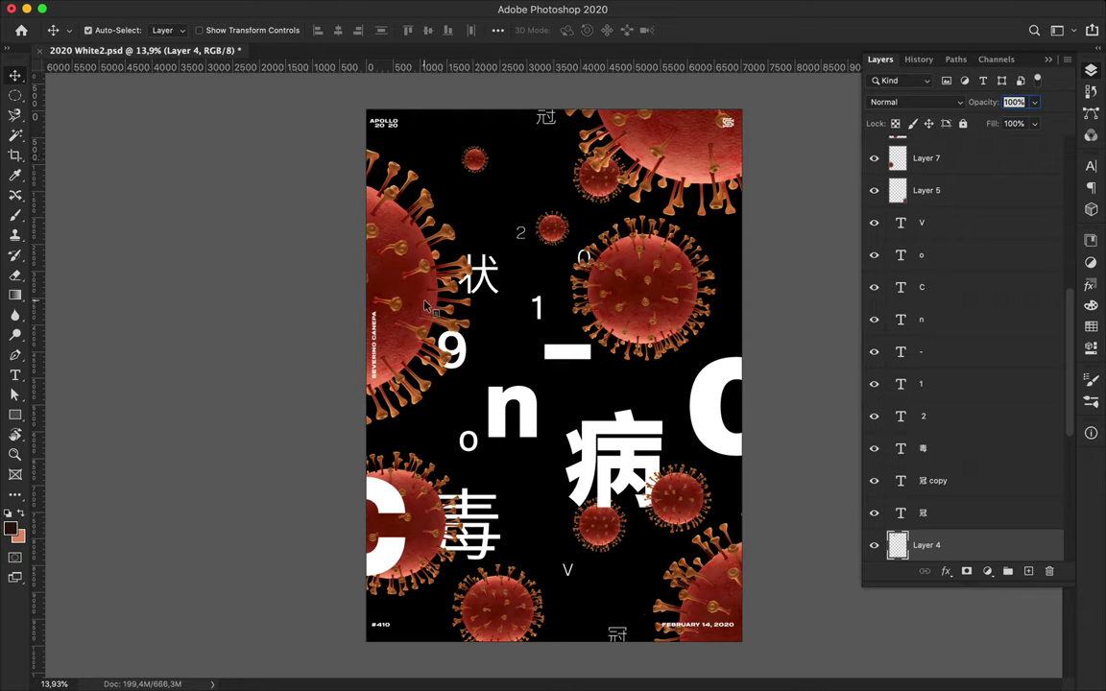
Move the 9 up-left, bring 病 in front of the virus, and transform the V
{"action": "left_click_drag", "start_coordinate": [453, 355], "coordinate": [456, 338]}
{"action": "left_click_drag", "start_coordinate": [663, 487], "coordinate": [677, 487]}
{"action": "left_click_drag", "start_coordinate": [940, 545], "coordinate": [940, 470]}
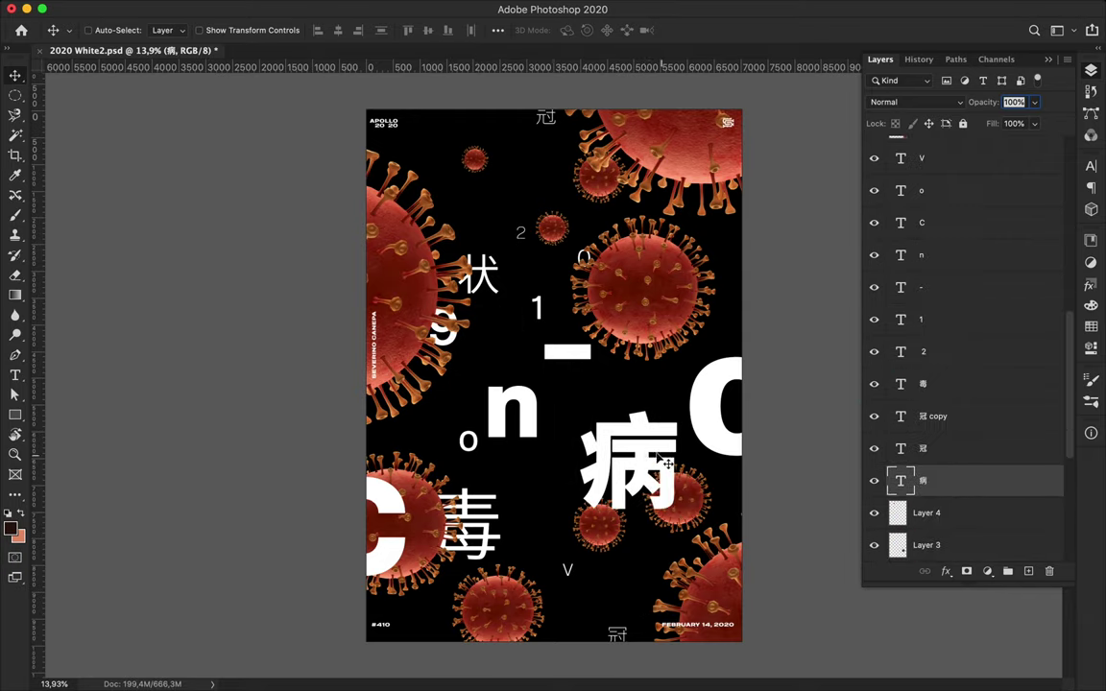
{"action": "left_click", "coordinate": [568, 570], "text": "ctrl"}
{"action": "key", "text": "ctrl+t"}
{"action": "key", "text": "Return"}
{"action": "left_click", "coordinate": [1091, 165]}
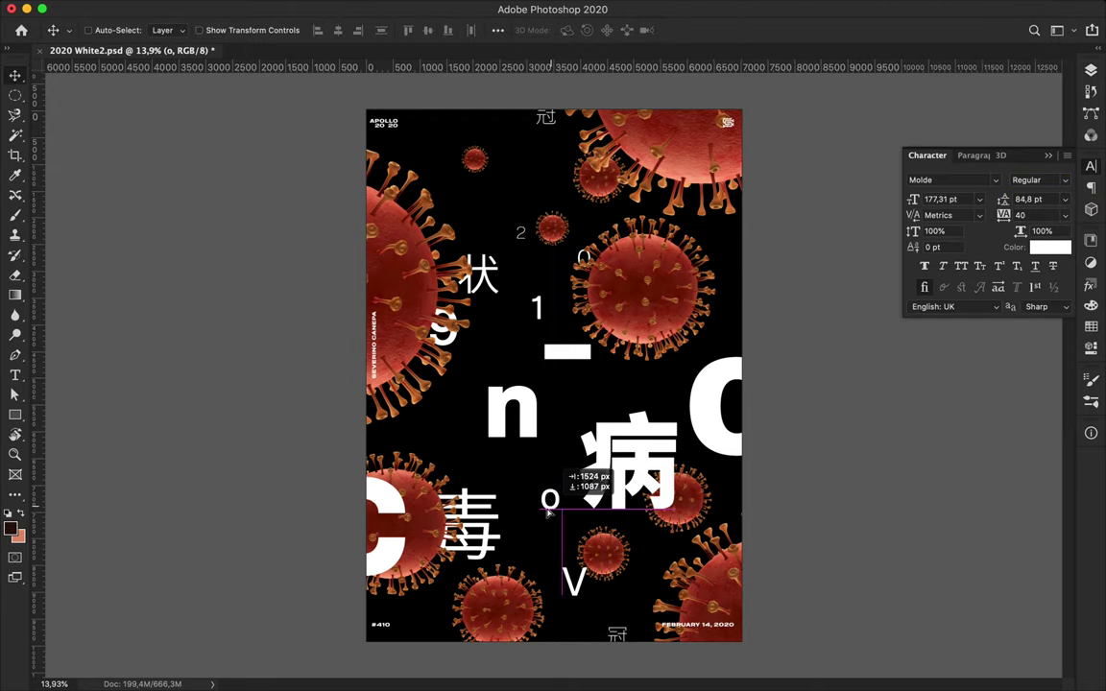
Enlarge the o to about 280 pt beside 毒 and nudge it into place
{"action": "left_click_drag", "start_coordinate": [550, 514], "coordinate": [538, 504]}
{"action": "key", "text": "ctrl+t"}
{"action": "left_click_drag", "start_coordinate": [507, 451], "coordinate": [475, 427]}
{"action": "key", "text": "Return"}
{"action": "left_click_drag", "start_coordinate": [554, 550], "coordinate": [563, 537]}
{"action": "double_click", "coordinate": [573, 583]}
{"action": "key", "text": "Escape"}
{"action": "left_click", "coordinate": [568, 352], "text": "ctrl"}
{"action": "scroll", "coordinate": [576, 353], "scroll_direction": "up", "scroll_amount": 5}
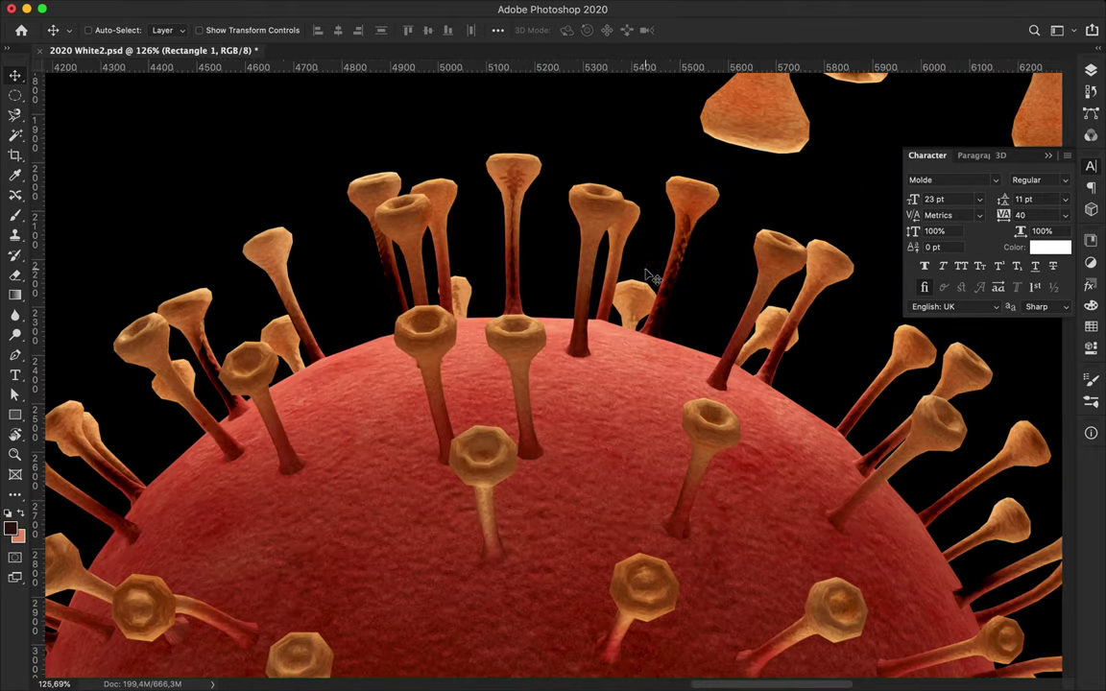
Sample a dark red from the virus as the foreground colour
{"action": "key", "text": "i"}
{"action": "left_click", "coordinate": [649, 323]}
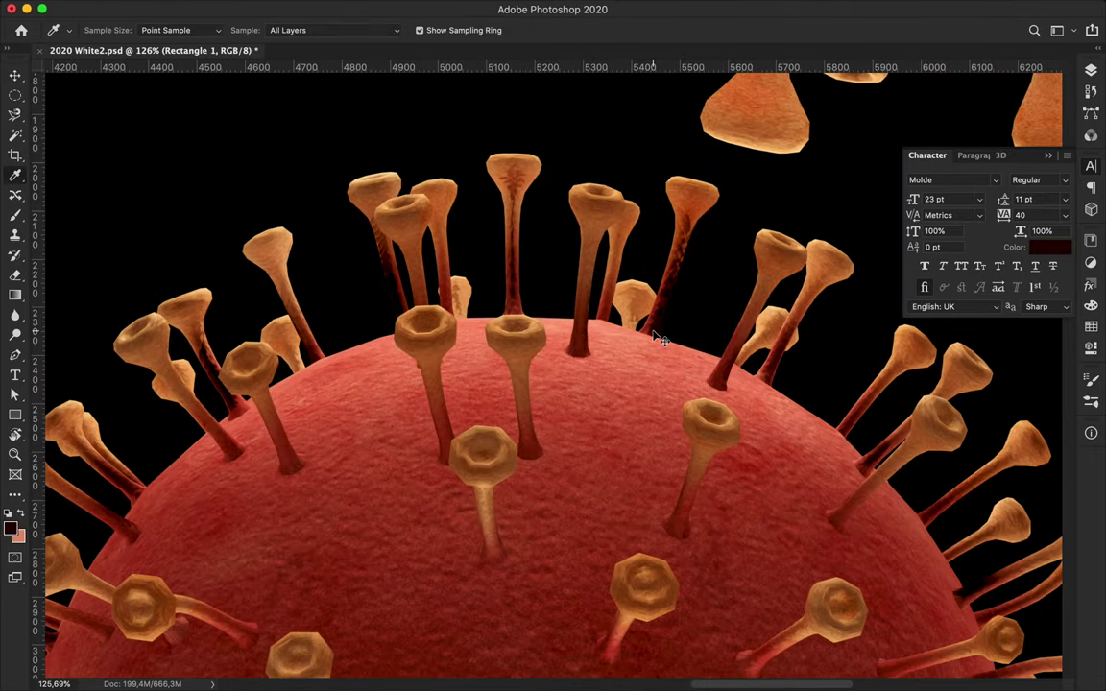
{"action": "key", "text": "ctrl+0"}
{"action": "key", "text": "F7"}
{"action": "key", "text": "a"}
{"action": "left_click", "coordinate": [228, 29]}
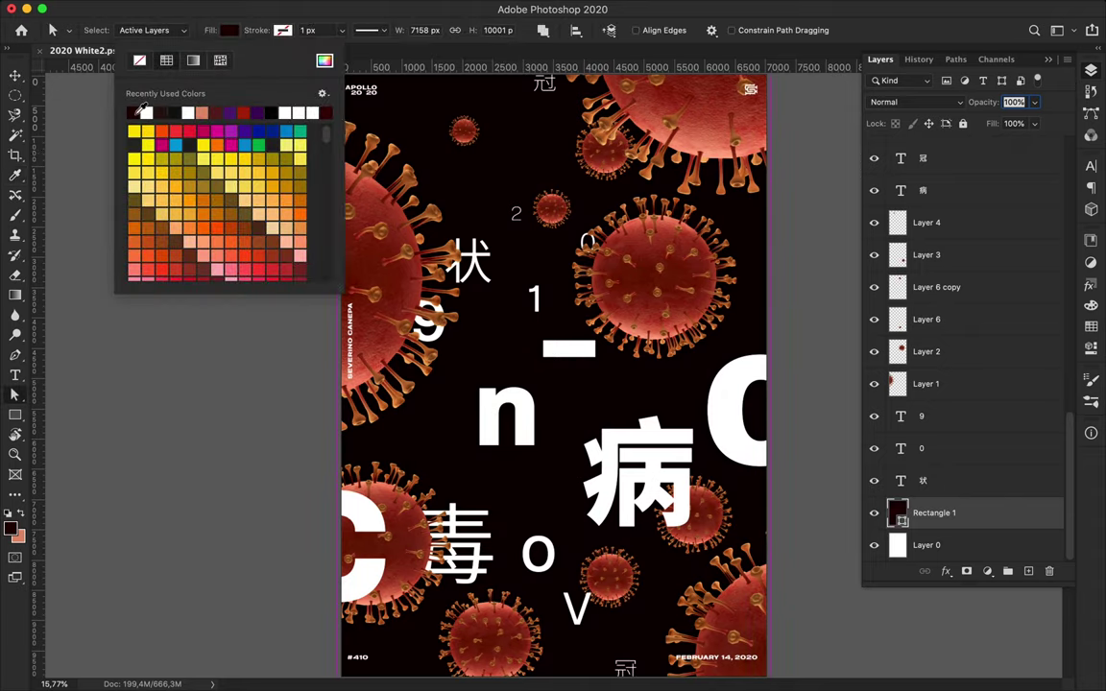
{"action": "key", "text": "Escape"}
{"action": "key", "text": "v"}
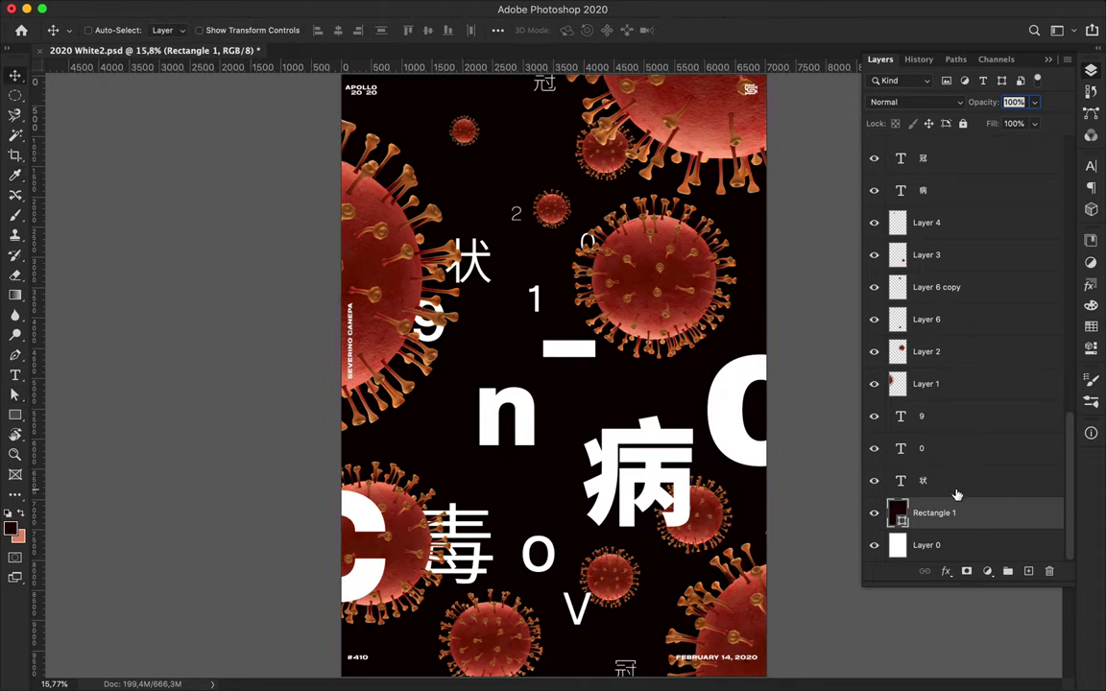
Move Layer 0 above Rectangle 1, previewing blend modes but keeping Normal
{"action": "left_click", "coordinate": [926, 102]}
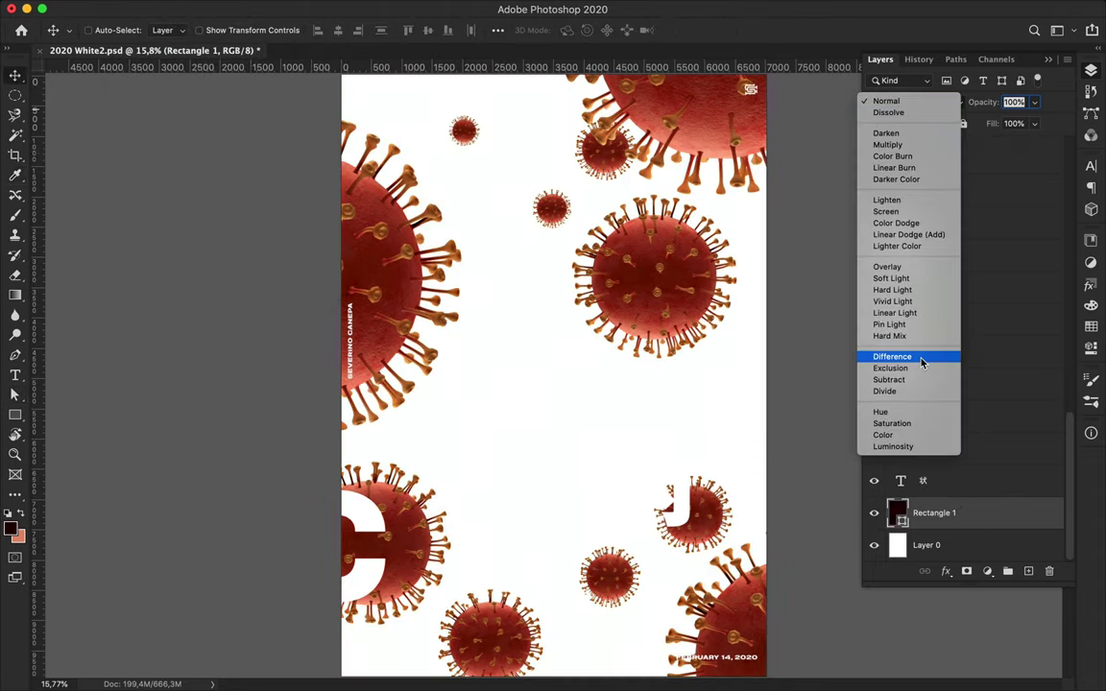
{"action": "key", "text": "Escape"}
{"action": "mouse_move", "coordinate": [926, 544]}
{"action": "left_mouse_down"}
{"action": "mouse_move", "coordinate": [927, 506]}
{"action": "mouse_move", "coordinate": [979, 550]}
{"action": "left_mouse_up"}
{"action": "left_click", "coordinate": [927, 102]}
{"action": "key", "text": "Escape"}
{"action": "left_click", "coordinate": [926, 102]}
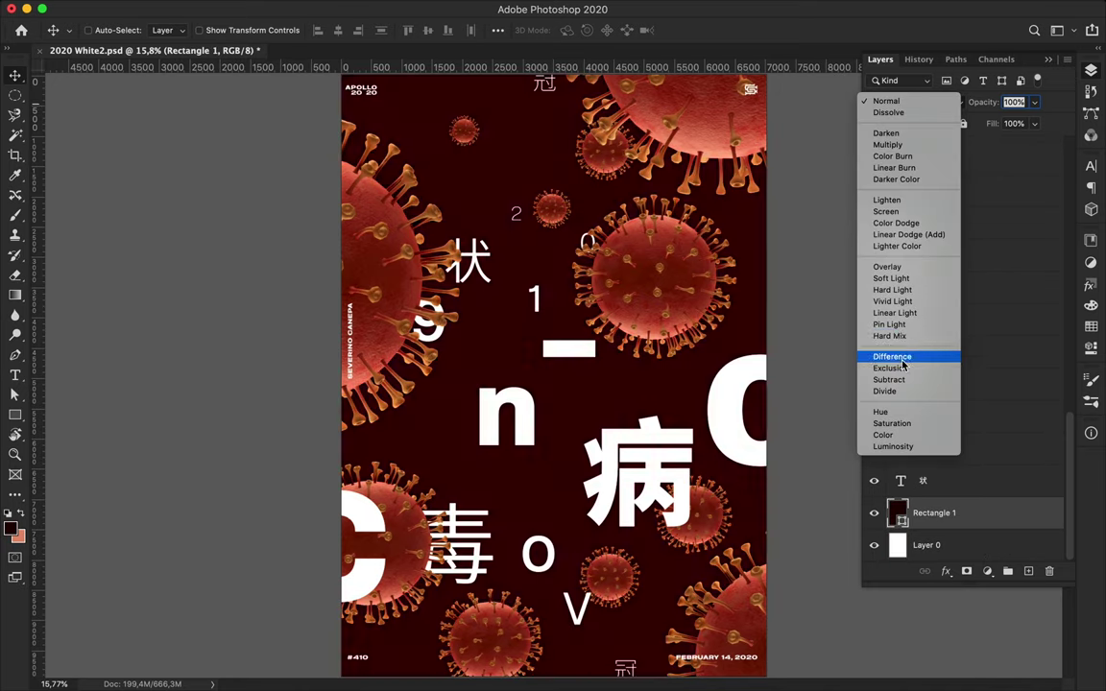
{"action": "key", "text": "Escape"}
{"action": "left_click_drag", "start_coordinate": [946, 513], "coordinate": [946, 498]}
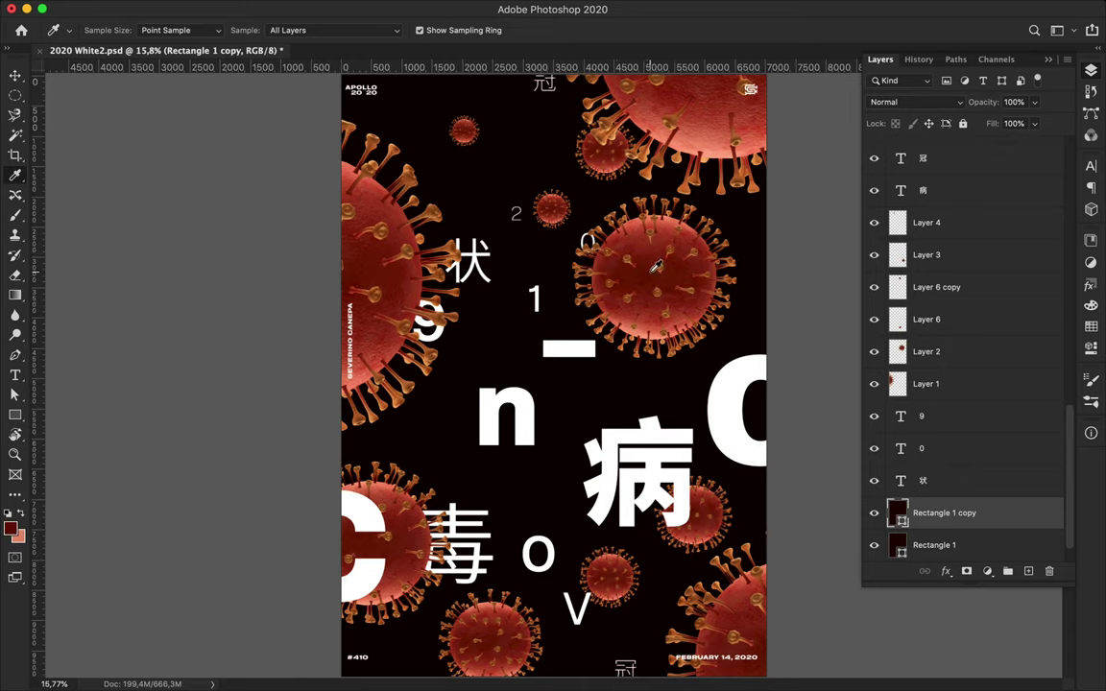
Duplicate Rectangle 1 with the dark red fill and place Layer 0 above the copy
{"action": "key", "text": "u"}
{"action": "left_click", "coordinate": [254, 30]}
{"action": "left_click", "coordinate": [172, 221]}
{"action": "key", "text": "v"}
{"action": "left_click", "coordinate": [915, 102]}
{"action": "left_click", "coordinate": [915, 390]}
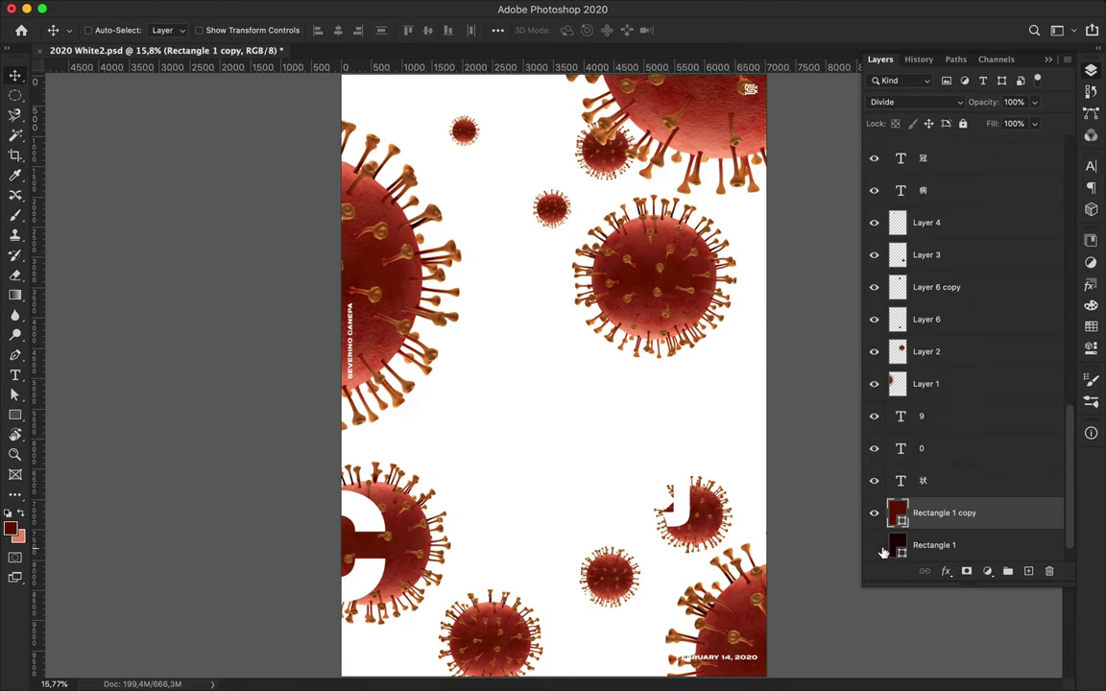
{"action": "scroll", "coordinate": [884, 548], "scroll_direction": "down", "scroll_amount": 1}
{"action": "left_click_drag", "start_coordinate": [884, 549], "coordinate": [958, 449]}
{"action": "left_click", "coordinate": [915, 102]}
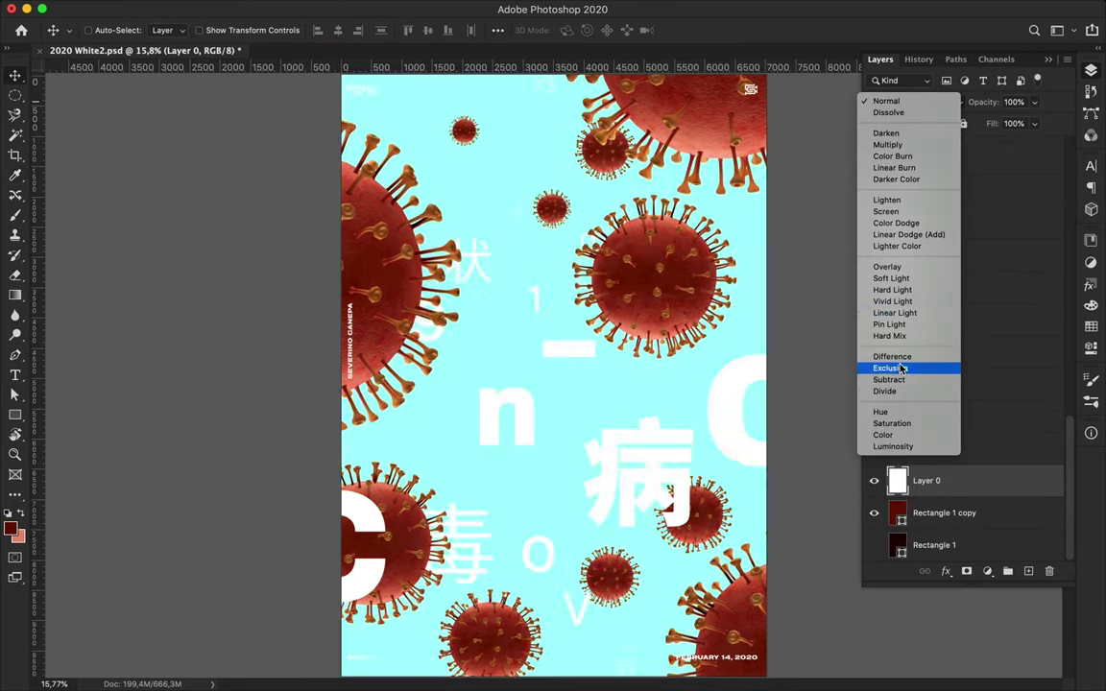
Set Layer 0 to Exclusion and give the red rectangle copy a red gradient fill
{"action": "left_click", "coordinate": [898, 363]}
{"action": "left_click", "coordinate": [945, 512]}
{"action": "key", "text": "a"}
{"action": "left_click", "coordinate": [229, 30]}
{"action": "left_click", "coordinate": [193, 60]}
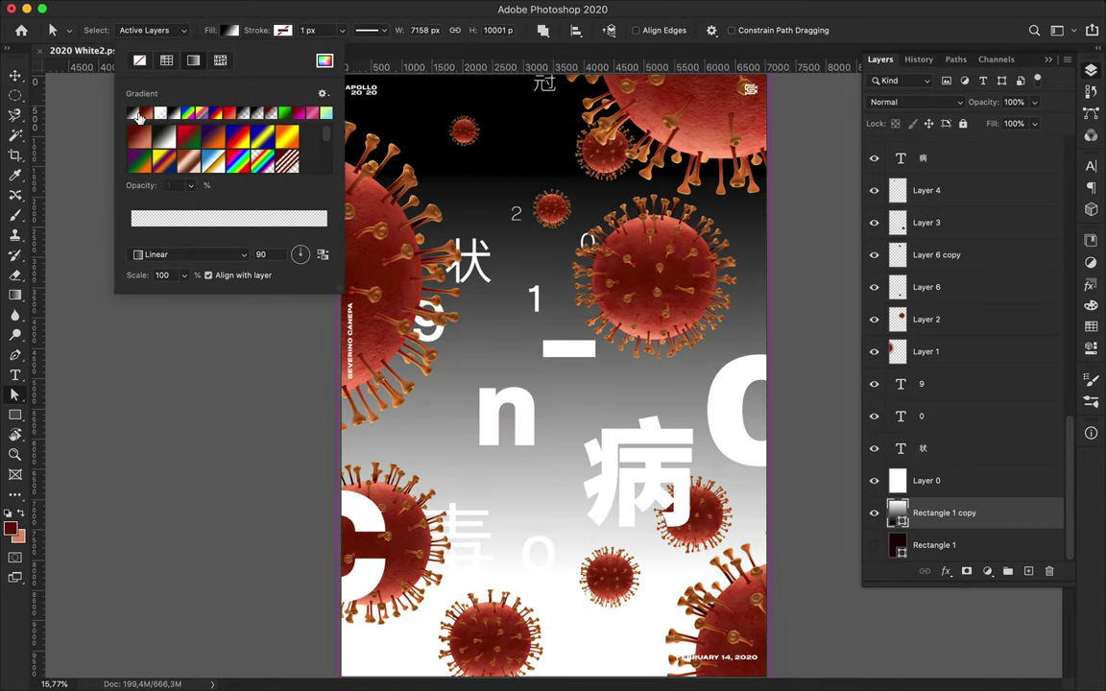
{"action": "left_click", "coordinate": [134, 113]}
Change the gradient's dark stop to the sampled virus red
{"action": "double_click", "coordinate": [131, 236]}
{"action": "left_click", "coordinate": [1091, 327]}
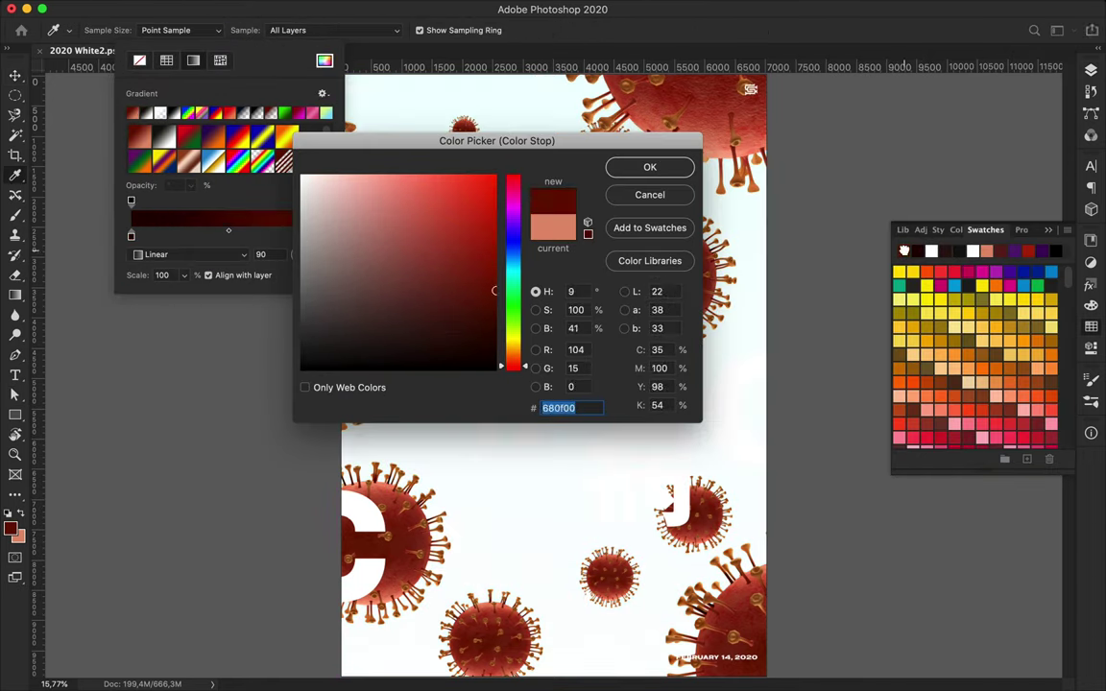
{"action": "left_click", "coordinate": [718, 126]}
{"action": "left_click", "coordinate": [461, 264]}
{"action": "left_click", "coordinate": [427, 215]}
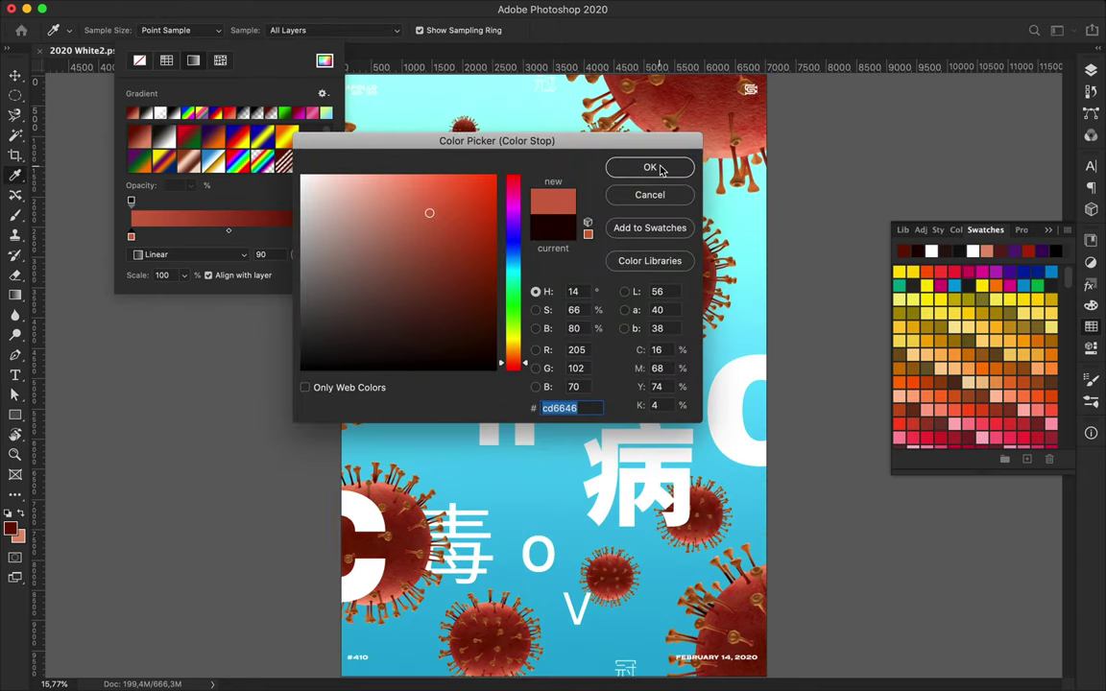
{"action": "left_click", "coordinate": [650, 167]}
Add a Levels adjustment layer that darkens the poster's tones
{"action": "left_click", "coordinate": [1091, 71]}
{"action": "left_click", "coordinate": [988, 571]}
{"action": "left_click", "coordinate": [1008, 553]}
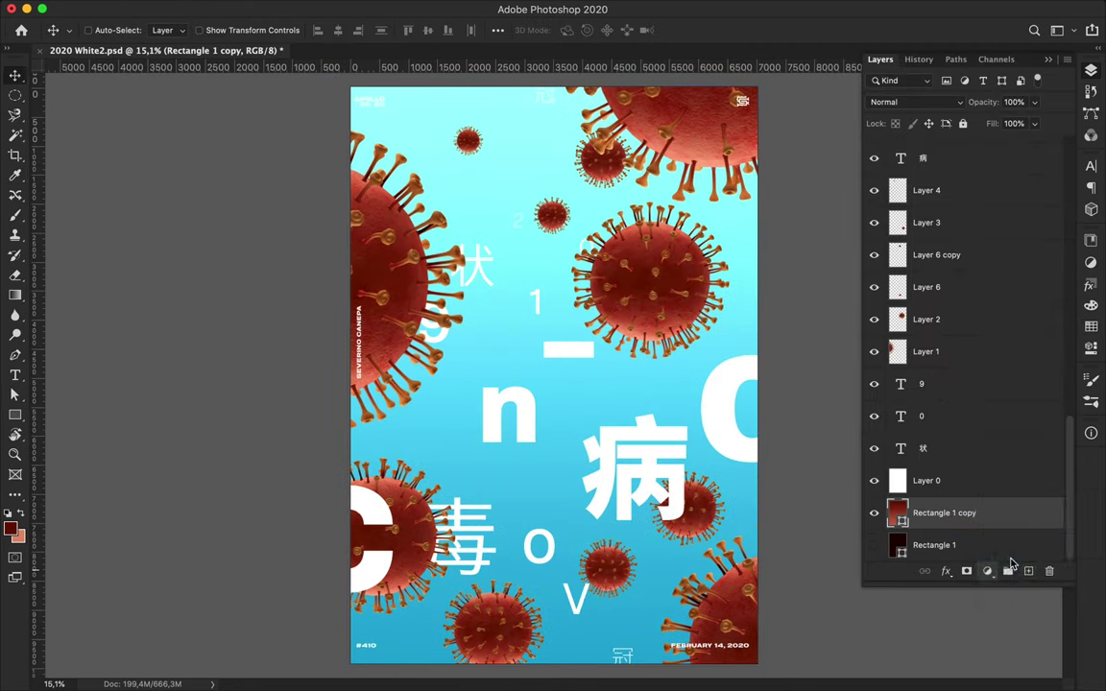
{"action": "left_click_drag", "start_coordinate": [916, 394], "coordinate": [958, 390]}
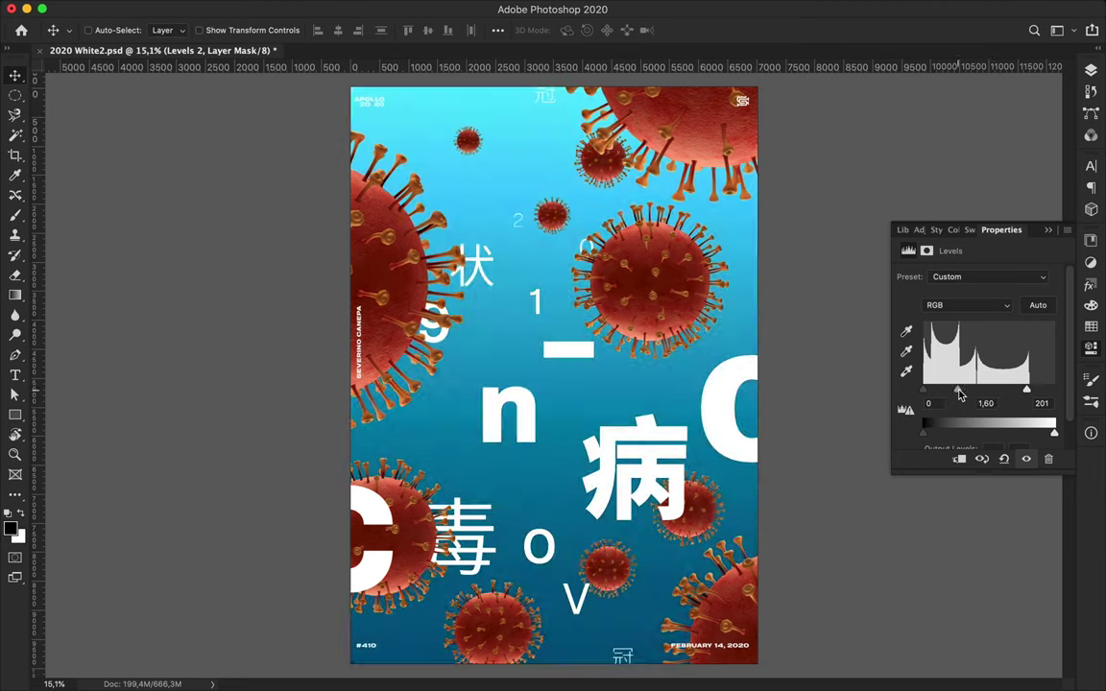
Add a Hue/Saturation adjustment shifting the hue and lowering Saturation to −85
{"action": "left_click", "coordinate": [988, 572]}
{"action": "left_click", "coordinate": [1008, 672]}
{"action": "mouse_move", "coordinate": [977, 332]}
{"action": "left_mouse_down"}
{"action": "mouse_move", "coordinate": [1030, 336]}
{"action": "mouse_move", "coordinate": [885, 350]}
{"action": "left_mouse_up"}
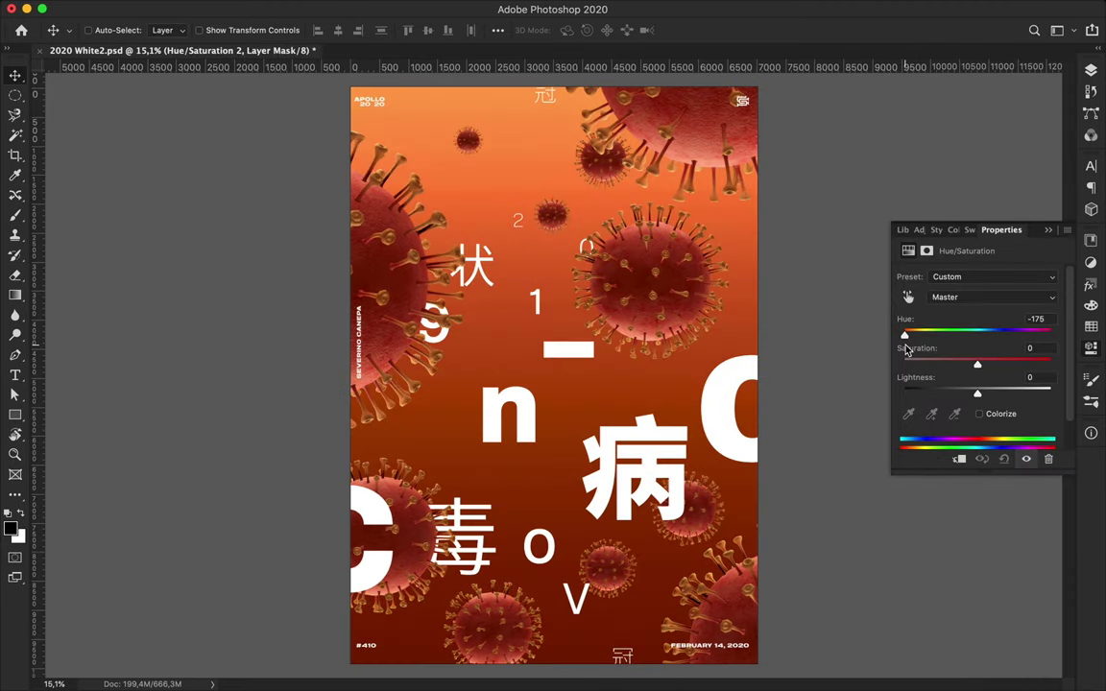
{"action": "mouse_move", "coordinate": [977, 365]}
{"action": "left_mouse_down"}
{"action": "mouse_move", "coordinate": [1032, 365]}
{"action": "mouse_move", "coordinate": [938, 365]}
{"action": "mouse_move", "coordinate": [976, 344]}
{"action": "left_mouse_up"}
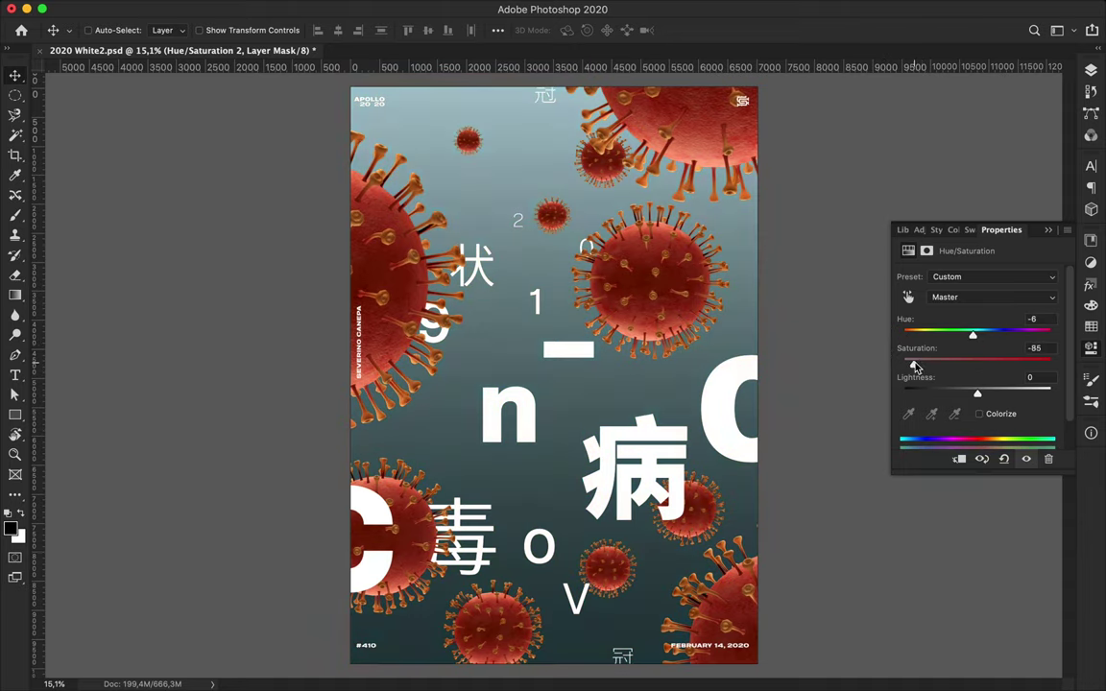
Try gradients on a new layer above the background rectangle, then undo them
{"action": "key", "text": "F7"}
{"action": "left_click", "coordinate": [946, 509]}
{"action": "key", "text": "ctrl+shift+alt+n"}
{"action": "left_click", "coordinate": [15, 296]}
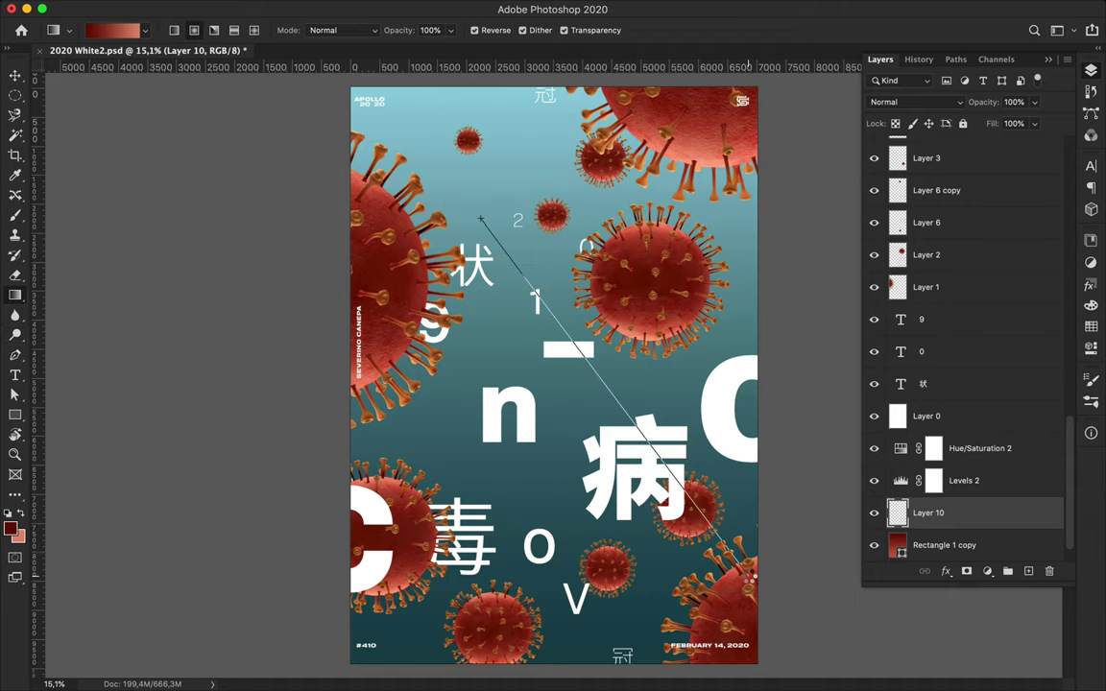
{"action": "left_click_drag", "start_coordinate": [749, 577], "coordinate": [750, 580]}
{"action": "left_click_drag", "start_coordinate": [436, 186], "coordinate": [475, 197]}
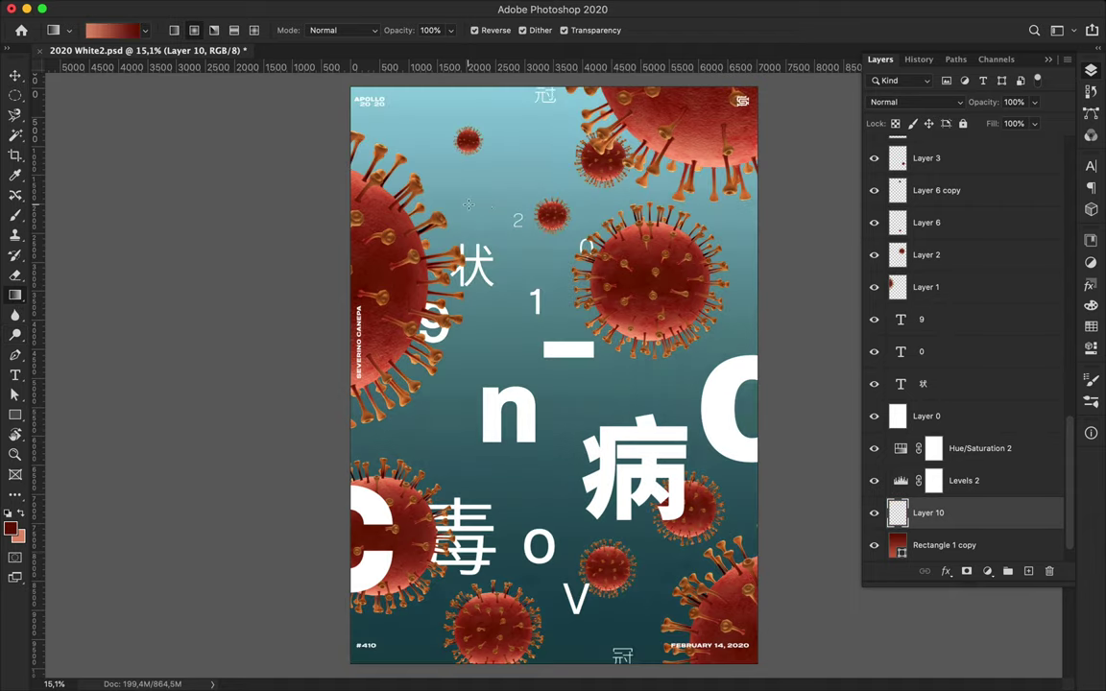
{"action": "key", "text": "ctrl+z"}
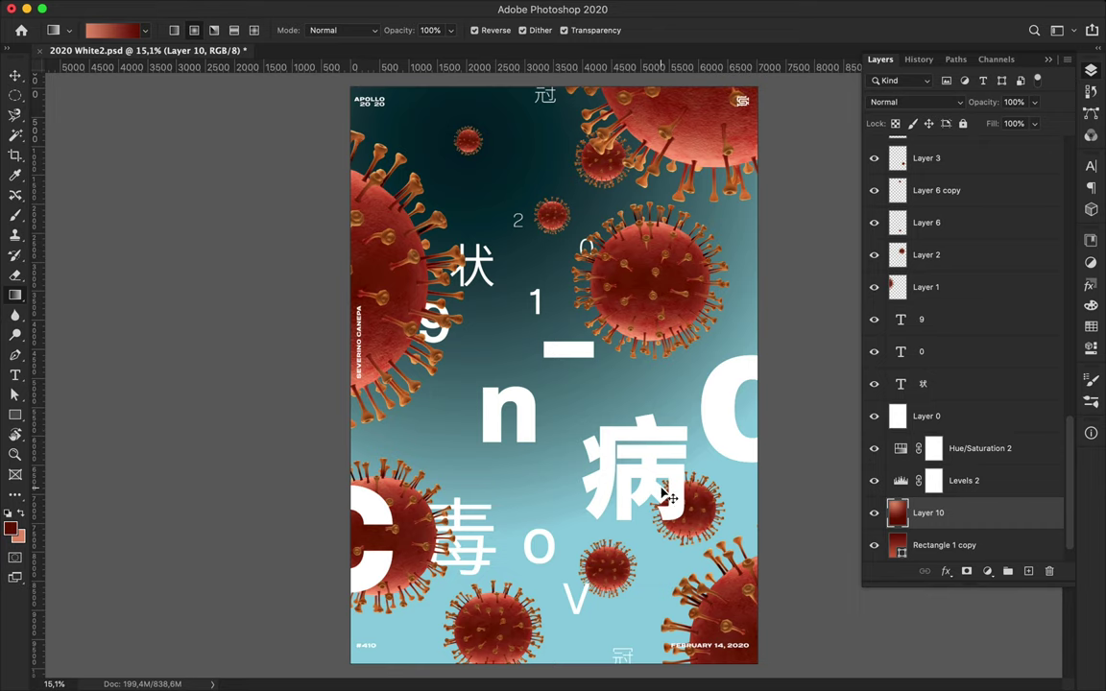
{"action": "left_click_drag", "start_coordinate": [475, 173], "coordinate": [793, 659]}
{"action": "key", "text": "v"}
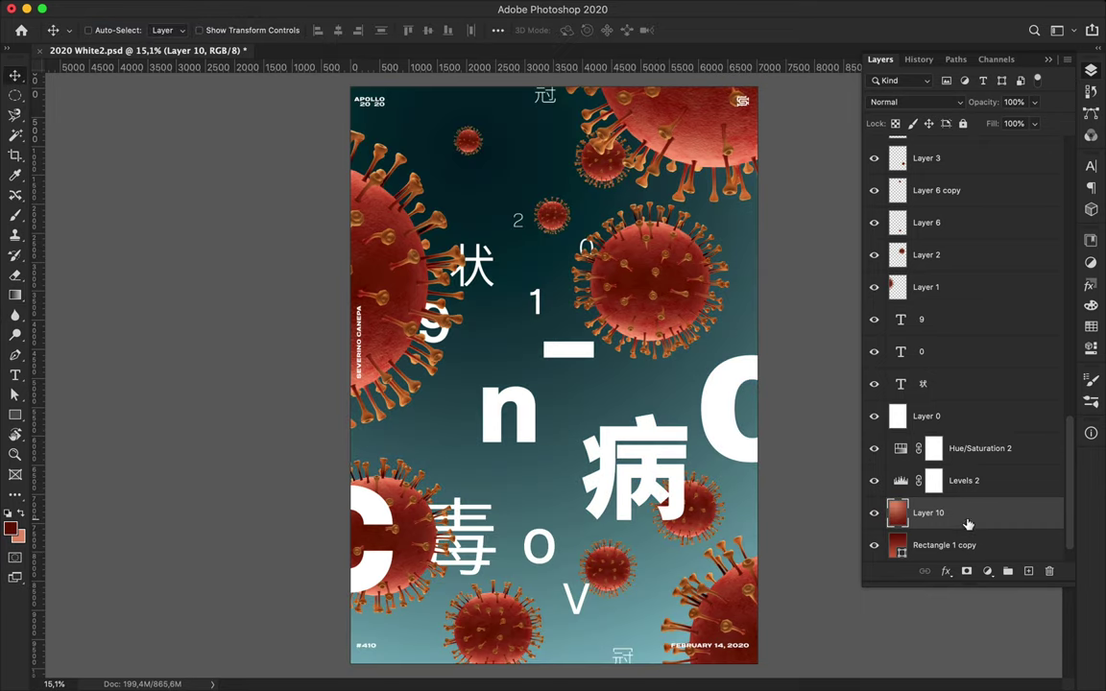
{"action": "scroll", "coordinate": [968, 524], "scroll_direction": "down", "scroll_amount": 1}
{"action": "key", "text": "ctrl+z"}
Duplicate Rectangle 1 copy to the top of the stack in Multiply blend
{"action": "left_click", "coordinate": [963, 514]}
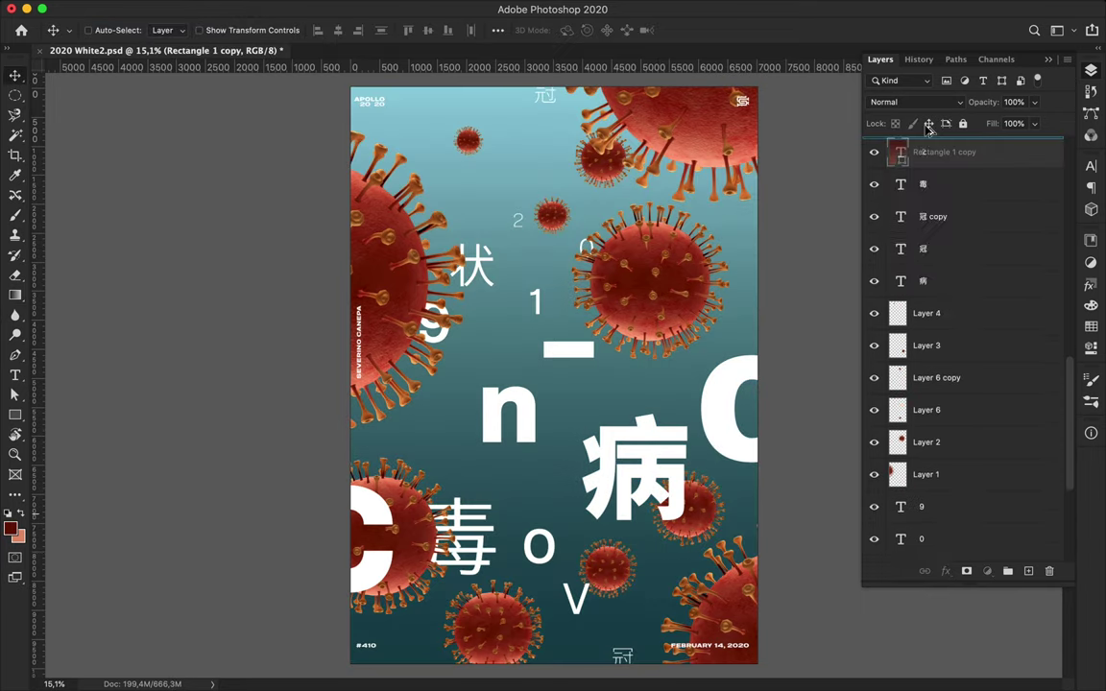
{"action": "left_click_drag", "start_coordinate": [963, 513], "coordinate": [926, 144]}
{"action": "left_click", "coordinate": [917, 101]}
{"action": "left_click", "coordinate": [889, 146]}
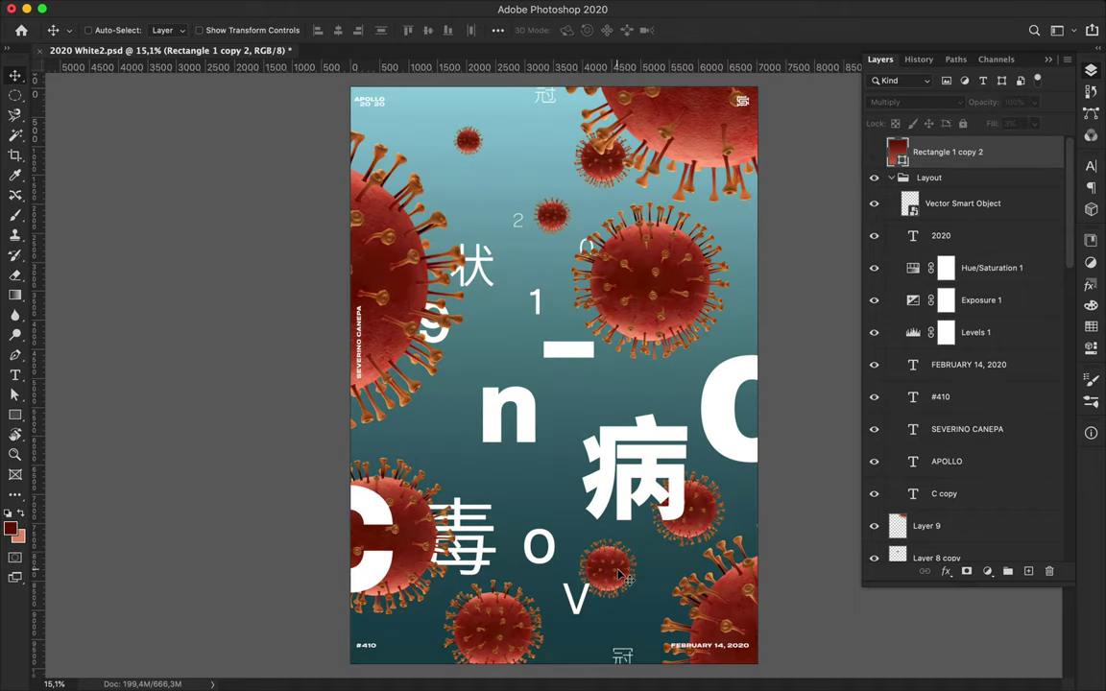
Move the 9 and n up, stack the n below Layer 1, and centre 病
{"action": "scroll", "coordinate": [641, 549], "scroll_direction": "down", "scroll_amount": 1}
{"action": "left_click", "coordinate": [634, 495], "text": "ctrl"}
{"action": "left_click", "coordinate": [518, 227], "text": "ctrl"}
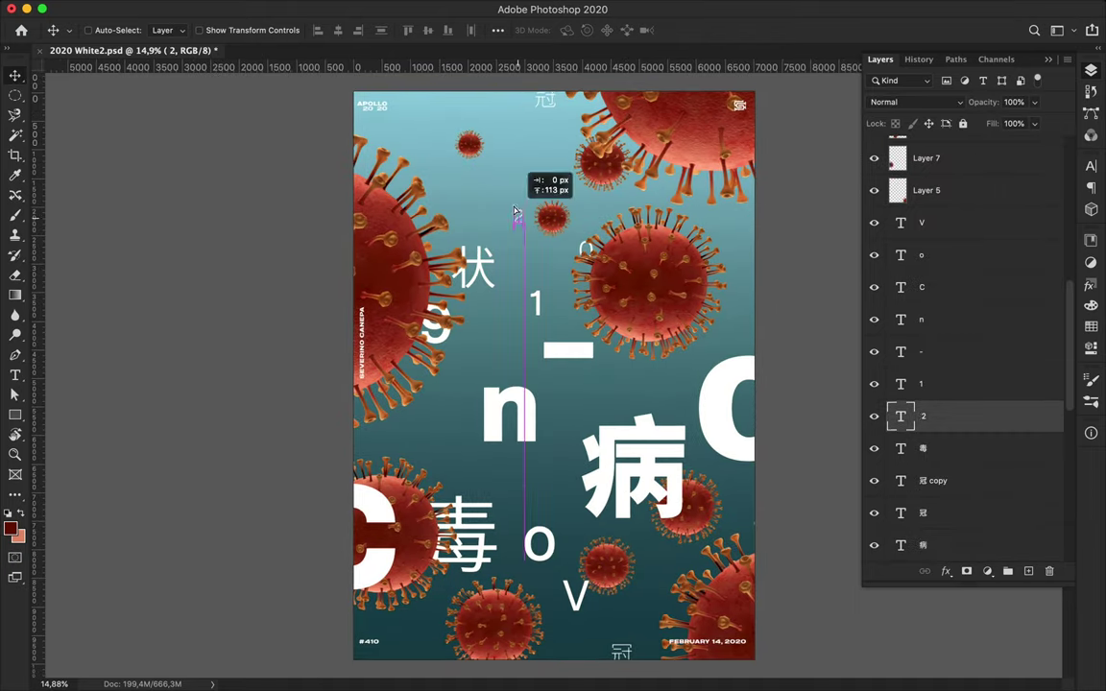
{"action": "left_click", "coordinate": [536, 303], "text": "ctrl"}
{"action": "mouse_move", "coordinate": [477, 324]}
{"action": "left_mouse_down"}
{"action": "mouse_move", "coordinate": [564, 272]}
{"action": "mouse_move", "coordinate": [618, 274]}
{"action": "left_mouse_up"}
{"action": "left_click_drag", "start_coordinate": [509, 415], "coordinate": [436, 346]}
{"action": "left_click_drag", "start_coordinate": [938, 165], "coordinate": [944, 408]}
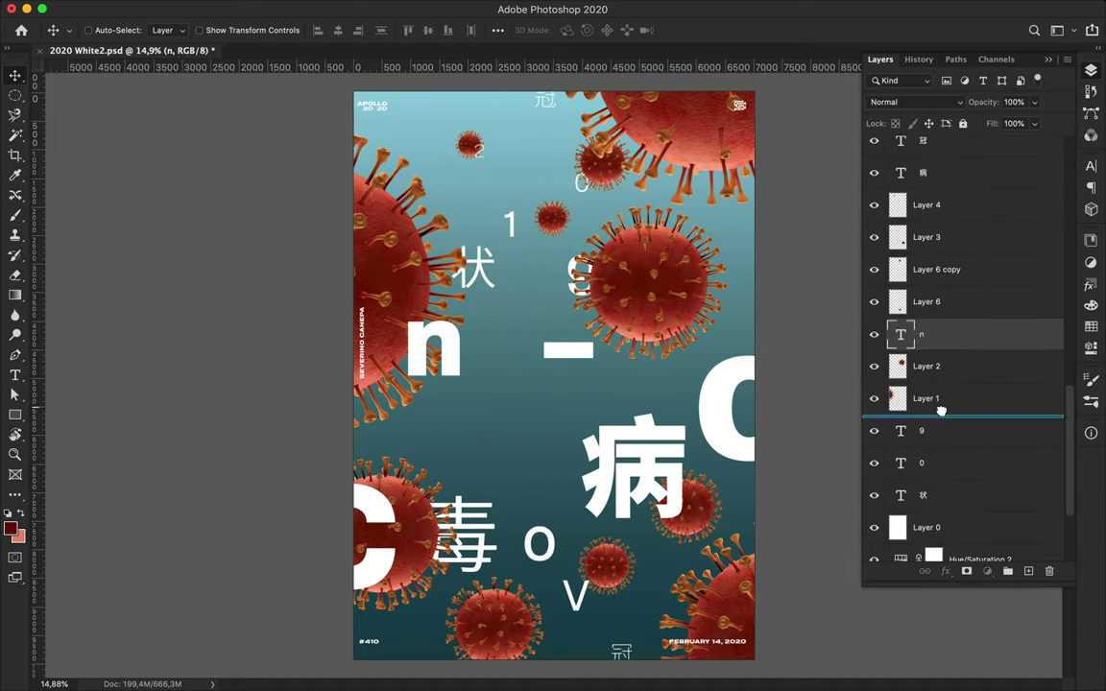
{"action": "left_click_drag", "start_coordinate": [459, 346], "coordinate": [449, 357]}
{"action": "left_click_drag", "start_coordinate": [633, 461], "coordinate": [526, 427]}
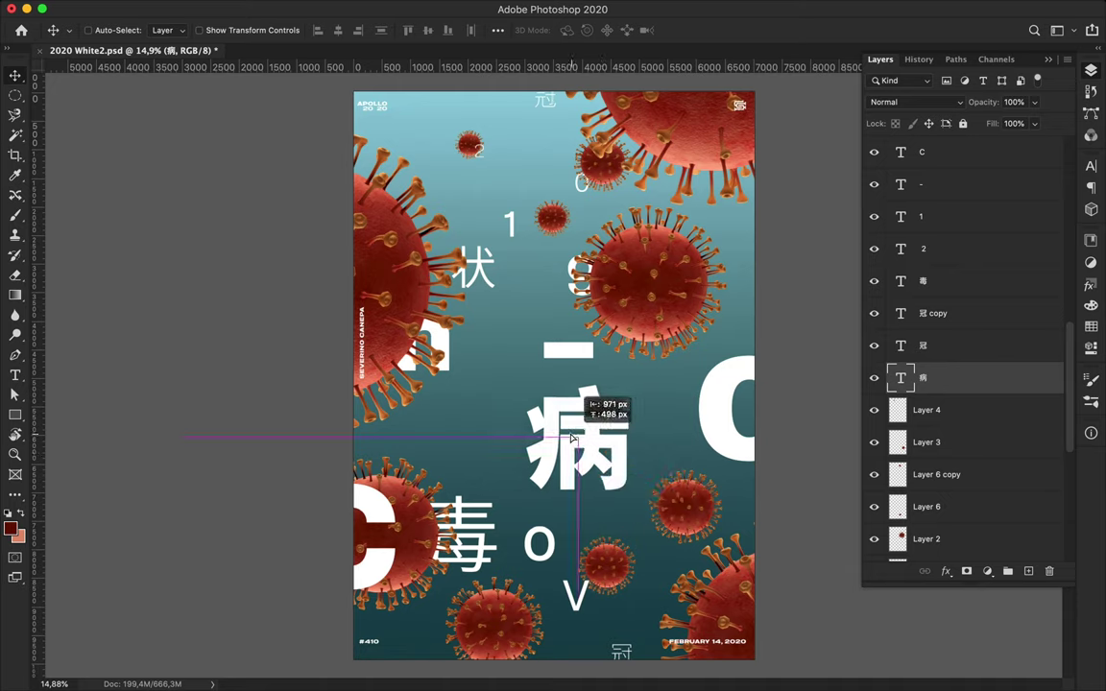
Enlarge the o slightly and move it to the right
{"action": "left_click", "coordinate": [540, 545], "text": "ctrl"}
{"action": "key", "text": "ctrl+t"}
{"action": "left_click_drag", "start_coordinate": [584, 473], "coordinate": [587, 461]}
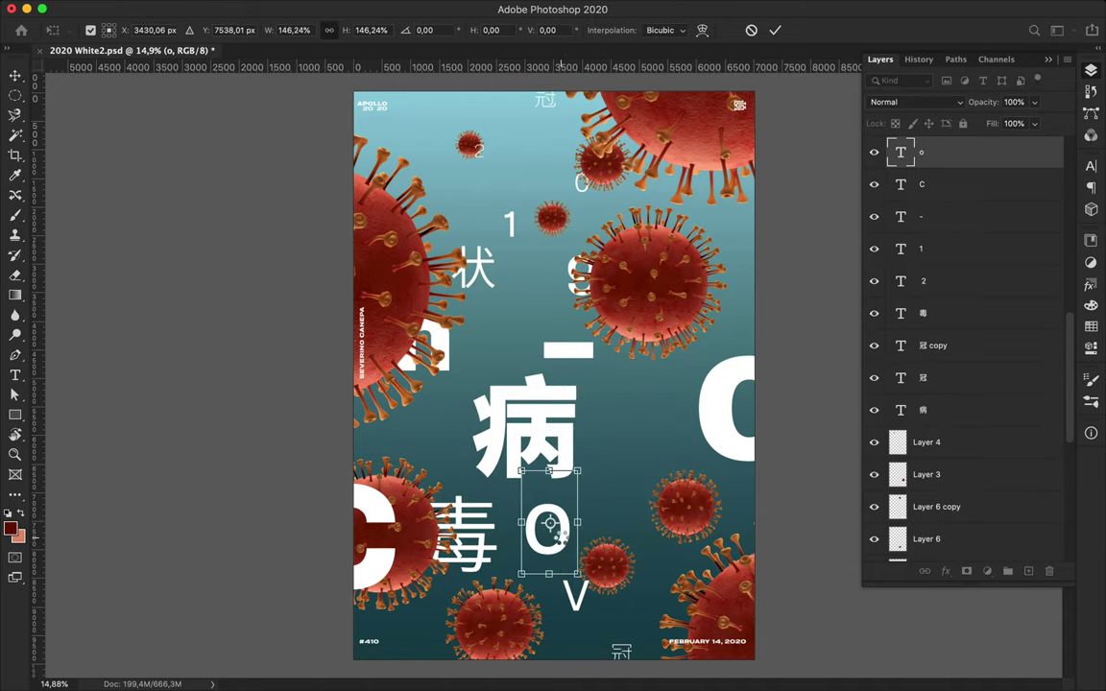
{"action": "key", "text": "Return"}
{"action": "left_click_drag", "start_coordinate": [549, 543], "coordinate": [665, 545]}
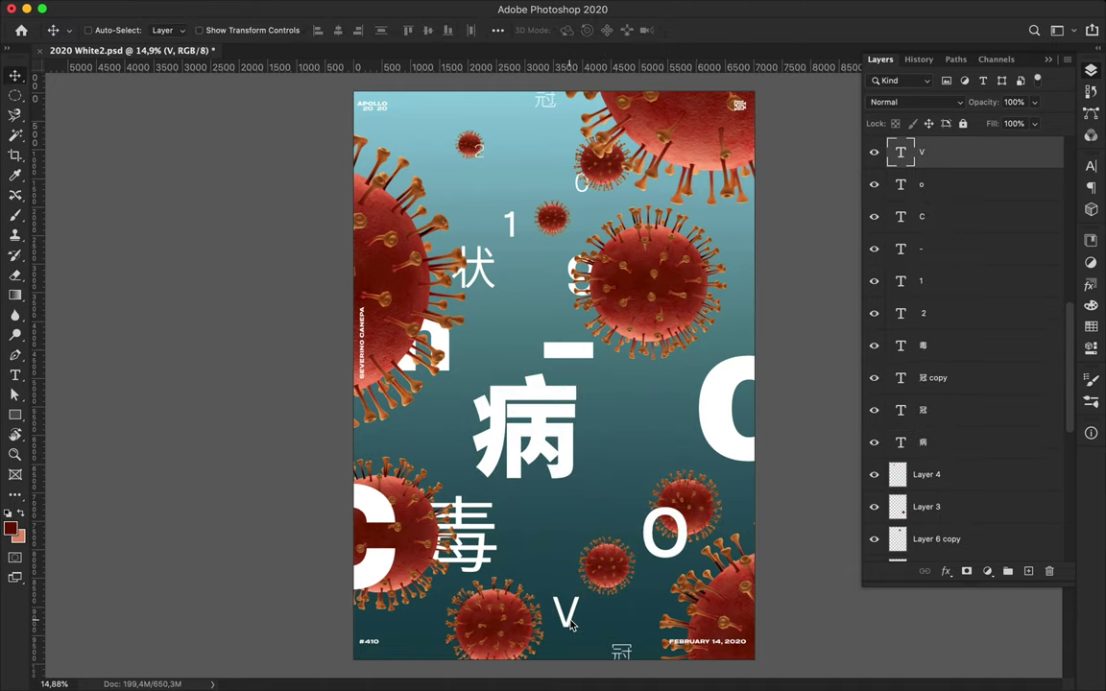
Check 病's font style, then move and enlarge the large C
{"action": "left_click", "coordinate": [543, 437], "text": "ctrl"}
{"action": "left_click", "coordinate": [1091, 166]}
{"action": "left_click", "coordinate": [1029, 180]}
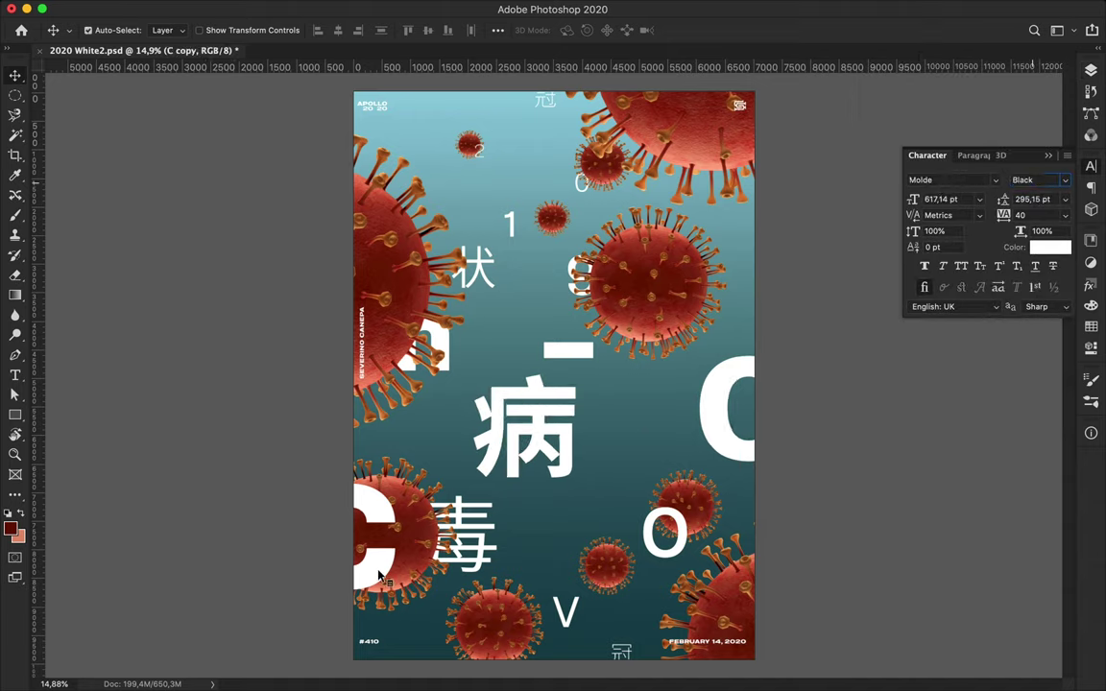
{"action": "left_click_drag", "start_coordinate": [727, 429], "coordinate": [730, 423]}
{"action": "key", "text": "ctrl+t"}
{"action": "left_click_drag", "start_coordinate": [804, 459], "coordinate": [797, 469]}
{"action": "key", "text": "Return"}
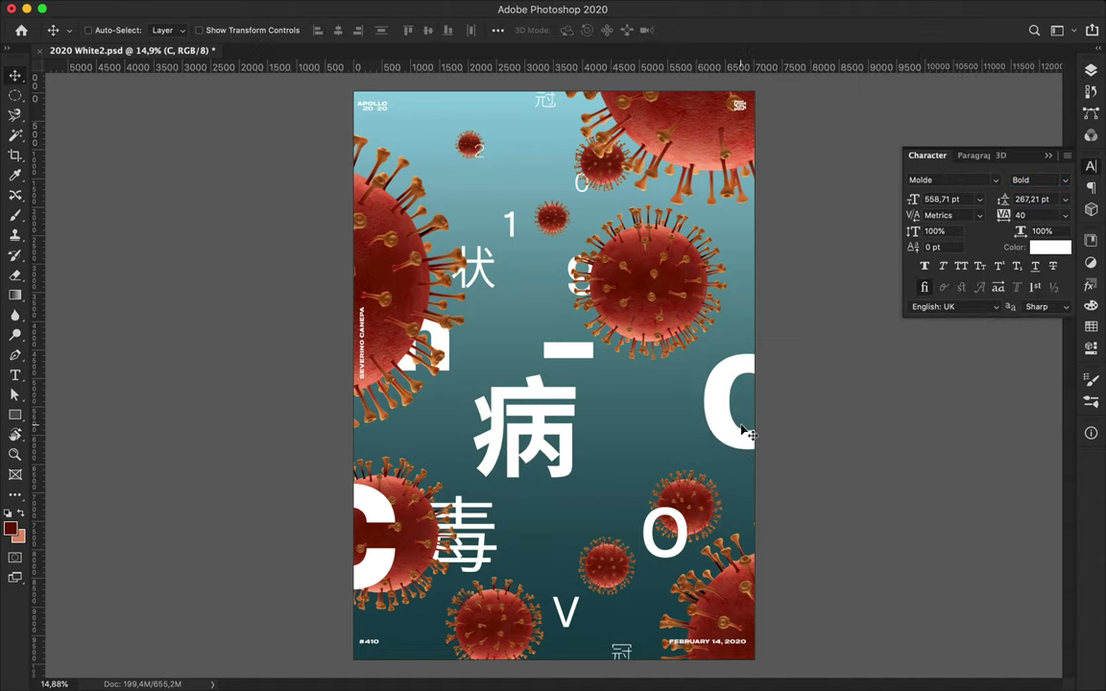
Shift 病 right and place a shrunken duplicate virus over the centre
{"action": "mouse_move", "coordinate": [567, 456]}
{"action": "left_mouse_down"}
{"action": "mouse_move", "coordinate": [576, 467]}
{"action": "mouse_move", "coordinate": [647, 425]}
{"action": "left_mouse_up"}
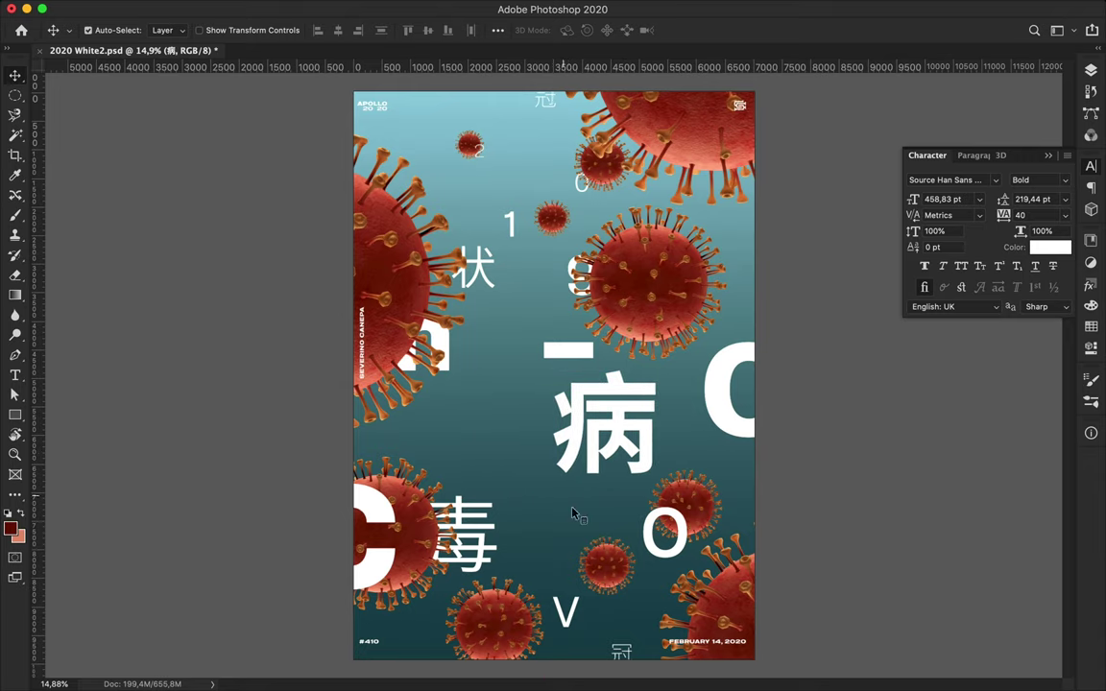
{"action": "left_click_drag", "start_coordinate": [743, 518], "coordinate": [496, 425]}
{"action": "left_click_drag", "start_coordinate": [616, 555], "coordinate": [538, 462]}
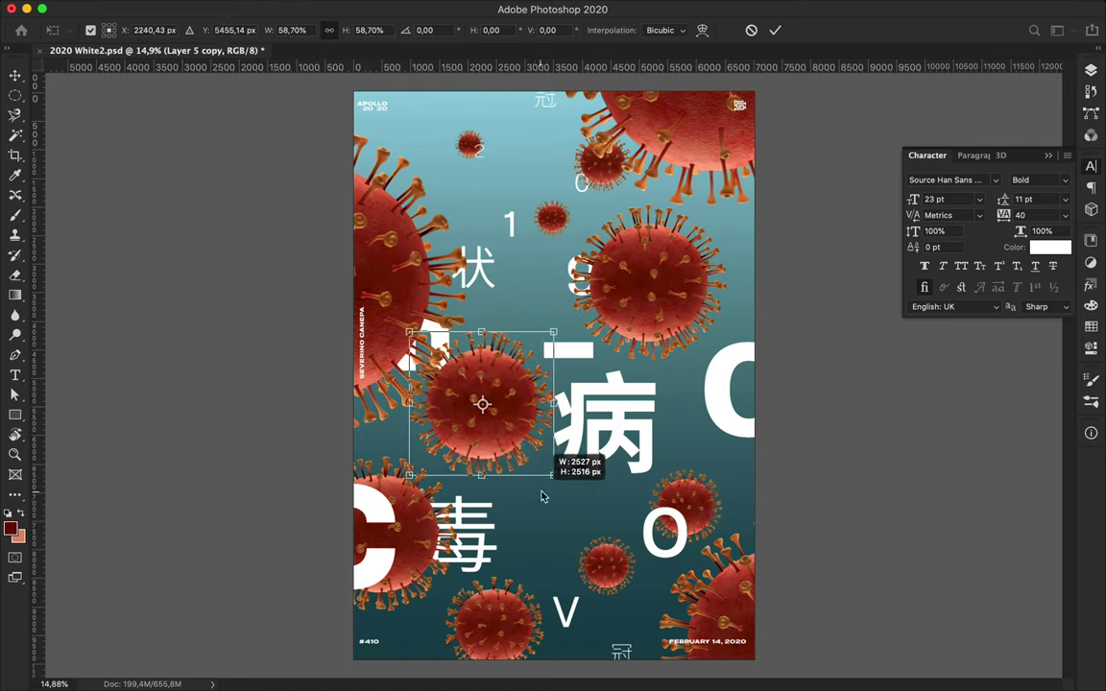
{"action": "key", "text": "Return"}
{"action": "left_click", "coordinate": [1091, 69]}
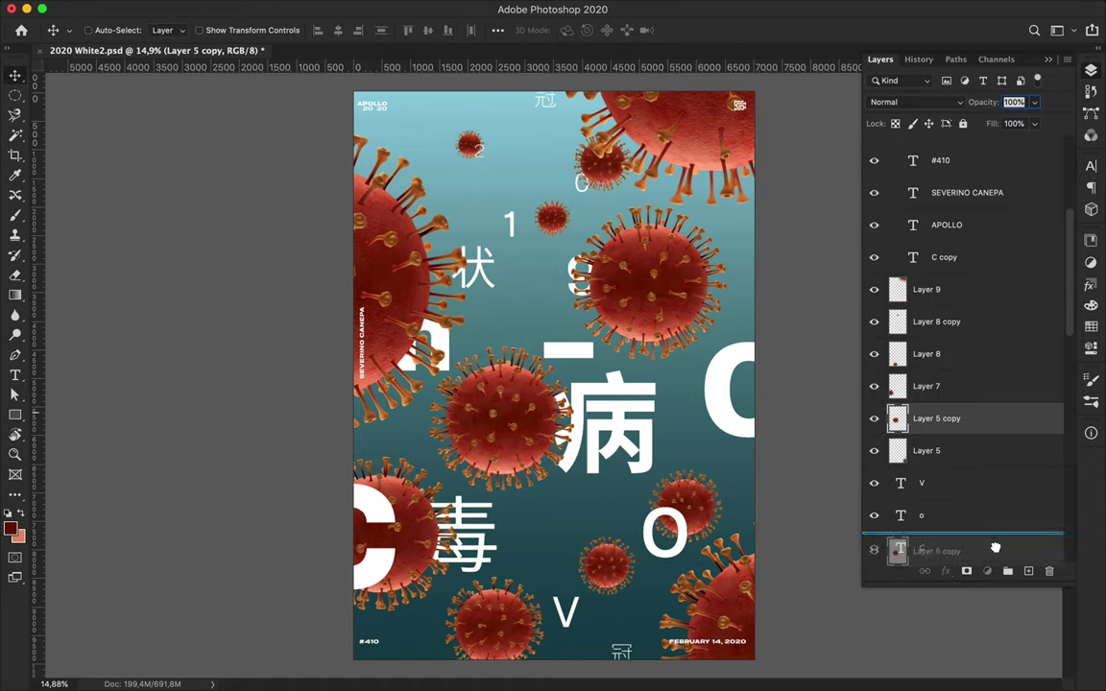
{"action": "left_click_drag", "start_coordinate": [990, 543], "coordinate": [982, 476]}
Save the poster, then save a copy as '2020 White3'
{"action": "left_click", "coordinate": [577, 353]}
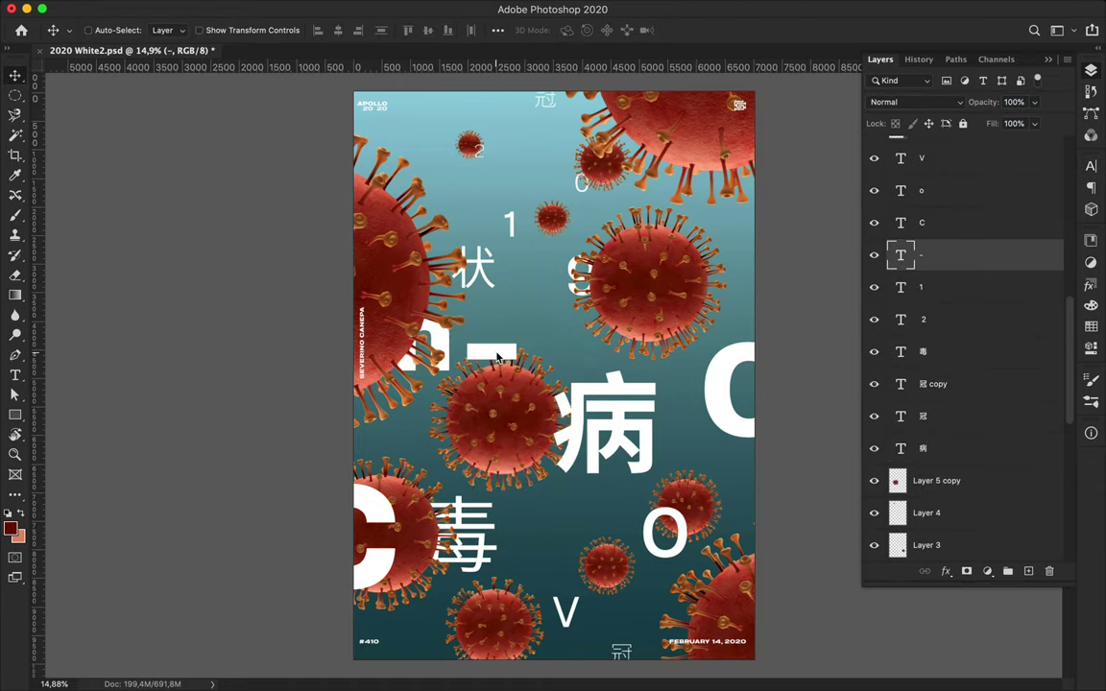
{"action": "key", "text": "ctrl+s"}
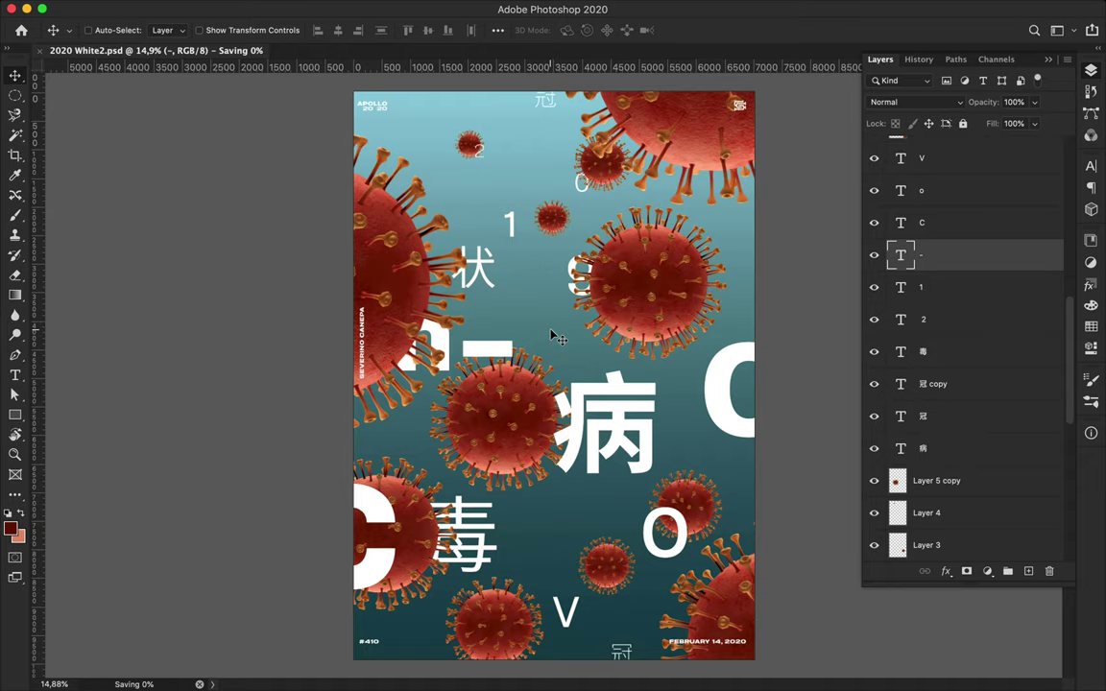
{"action": "key", "text": "ctrl+shift+s"}
{"action": "type", "text": "2020 White3"}
{"action": "key", "text": "Return"}
Confirm the copy, then reposition the 201 digits, 状, 冠 and 病
{"action": "scroll", "coordinate": [487, 173], "scroll_direction": "up", "scroll_amount": 1}
{"action": "left_click", "coordinate": [592, 202]}
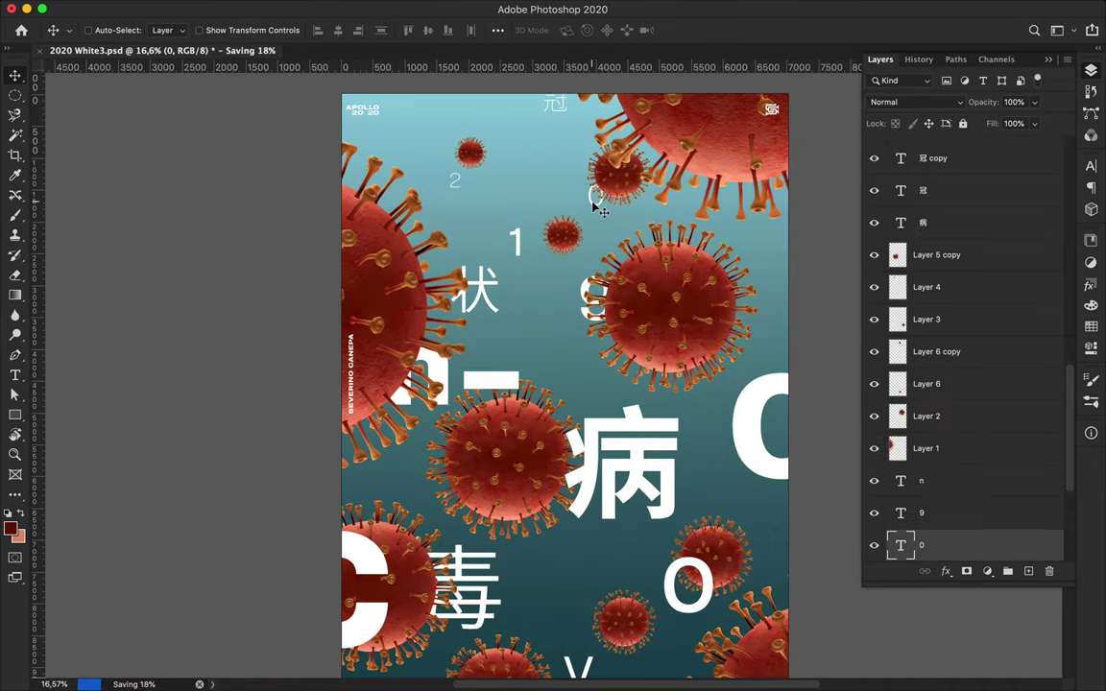
{"action": "left_click_drag", "start_coordinate": [499, 230], "coordinate": [516, 251]}
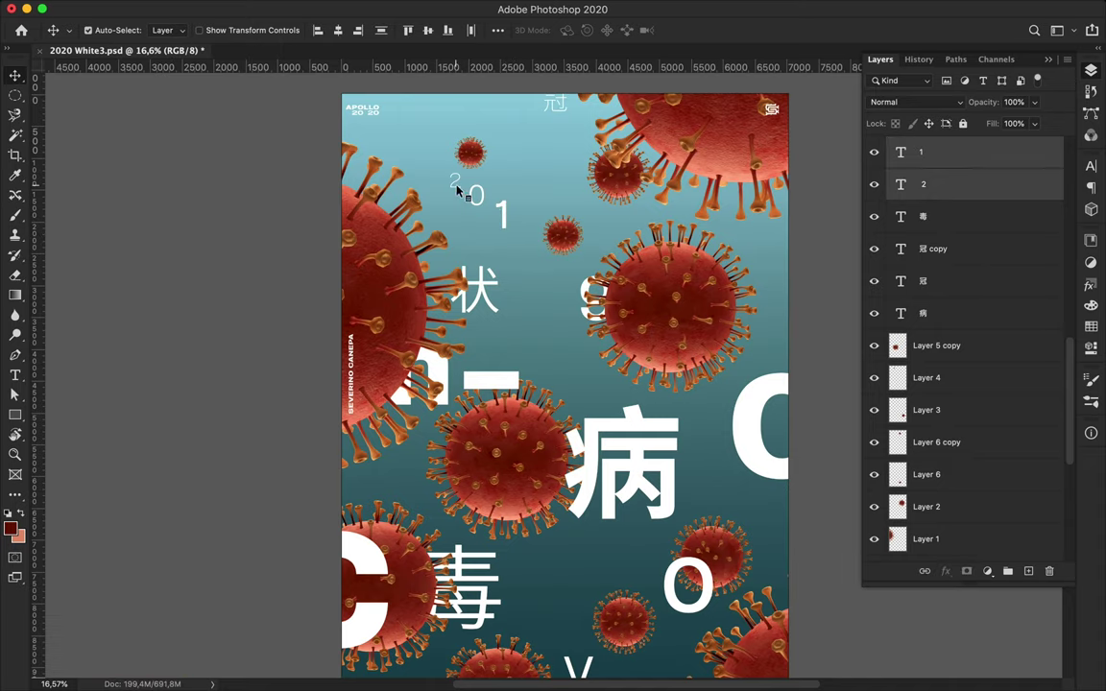
{"action": "left_click_drag", "start_coordinate": [484, 288], "coordinate": [547, 315]}
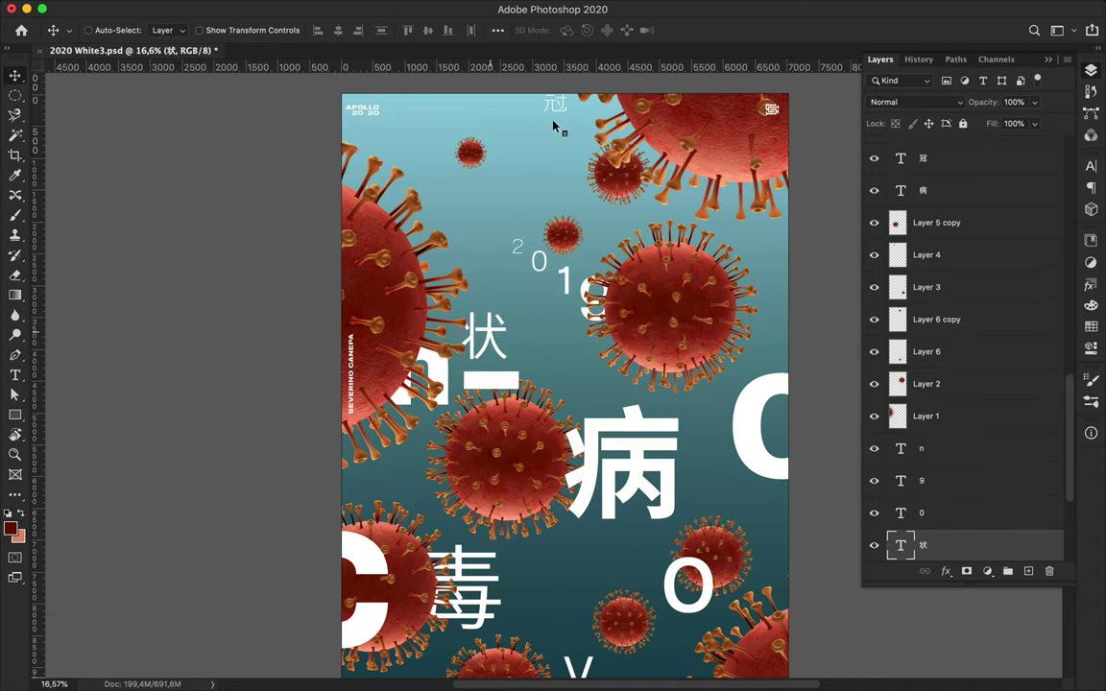
{"action": "left_click_drag", "start_coordinate": [555, 103], "coordinate": [530, 306]}
{"action": "left_click_drag", "start_coordinate": [634, 418], "coordinate": [590, 380]}
Move 毒 up and raise the C layer to the top of the stack
{"action": "left_click", "coordinate": [489, 605]}
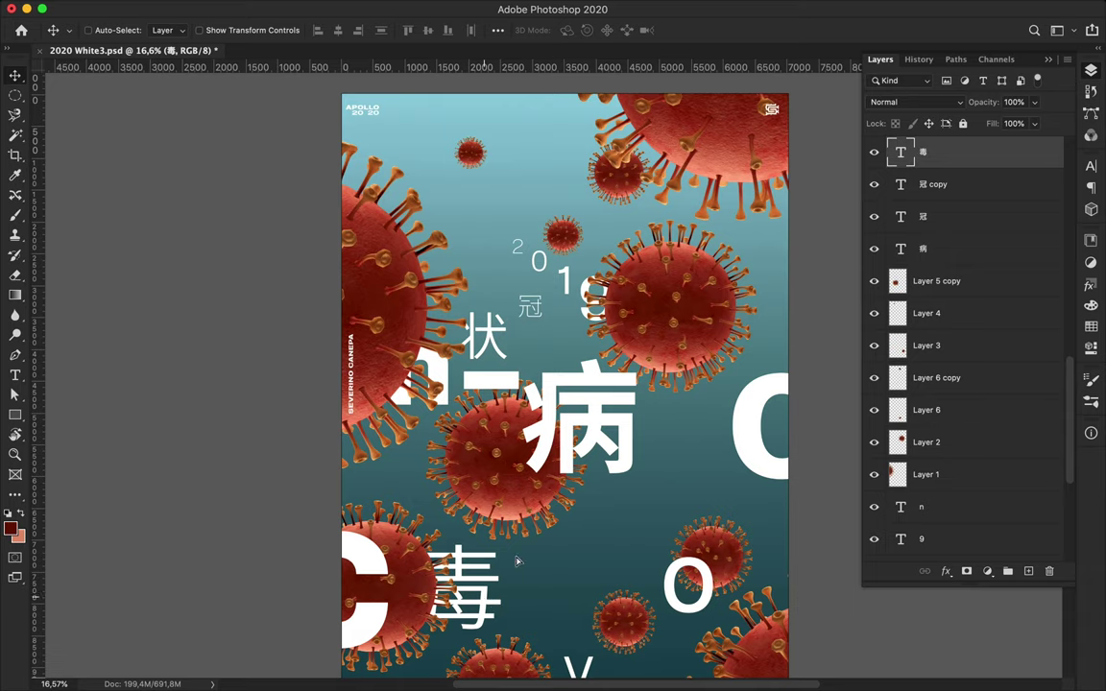
{"action": "left_click_drag", "start_coordinate": [490, 605], "coordinate": [566, 561]}
{"action": "left_click_drag", "start_coordinate": [923, 151], "coordinate": [988, 485]}
{"action": "scroll", "coordinate": [960, 288], "scroll_direction": "up", "scroll_amount": 2}
{"action": "left_click", "coordinate": [932, 151]}
{"action": "left_click_drag", "start_coordinate": [147, 134], "coordinate": [631, 528]}
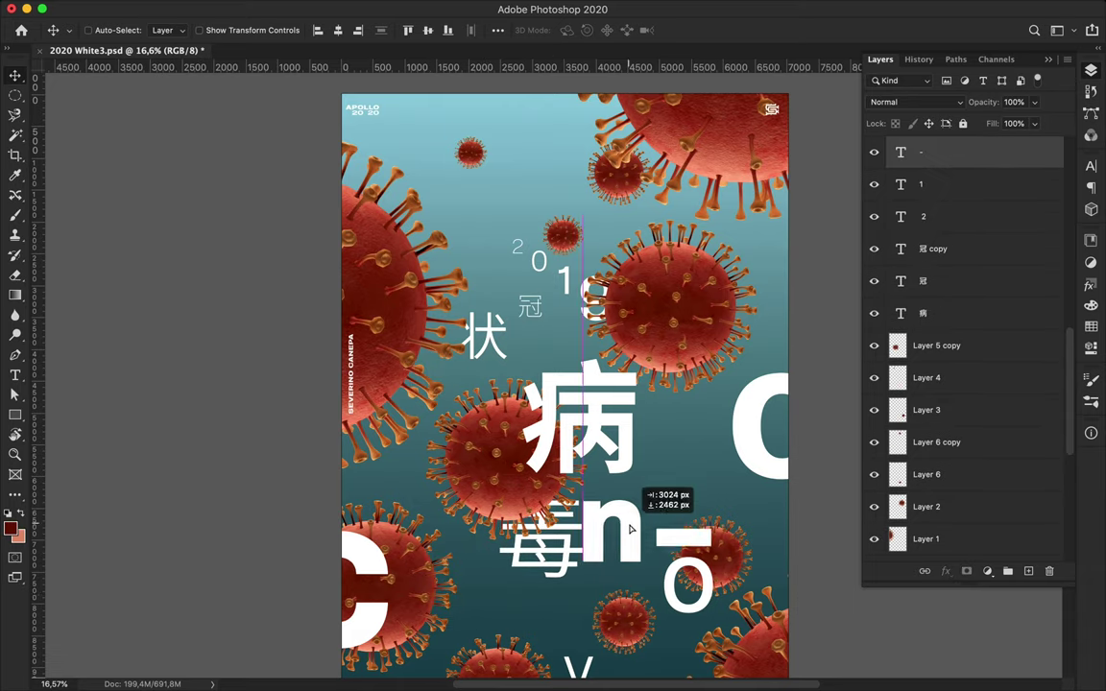
{"action": "left_click_drag", "start_coordinate": [740, 346], "coordinate": [754, 288]}
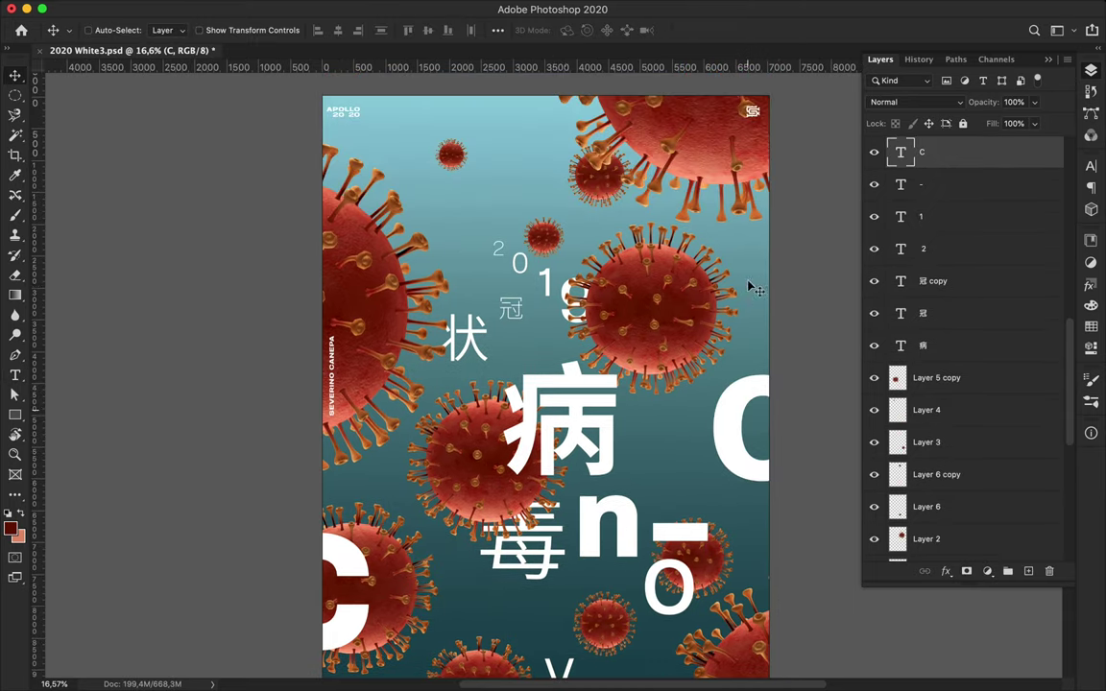
Group the 2019 digits, stack them below Layer 1, and move them up
{"action": "left_click", "coordinate": [547, 283]}
{"action": "key", "text": "ctrl+g"}
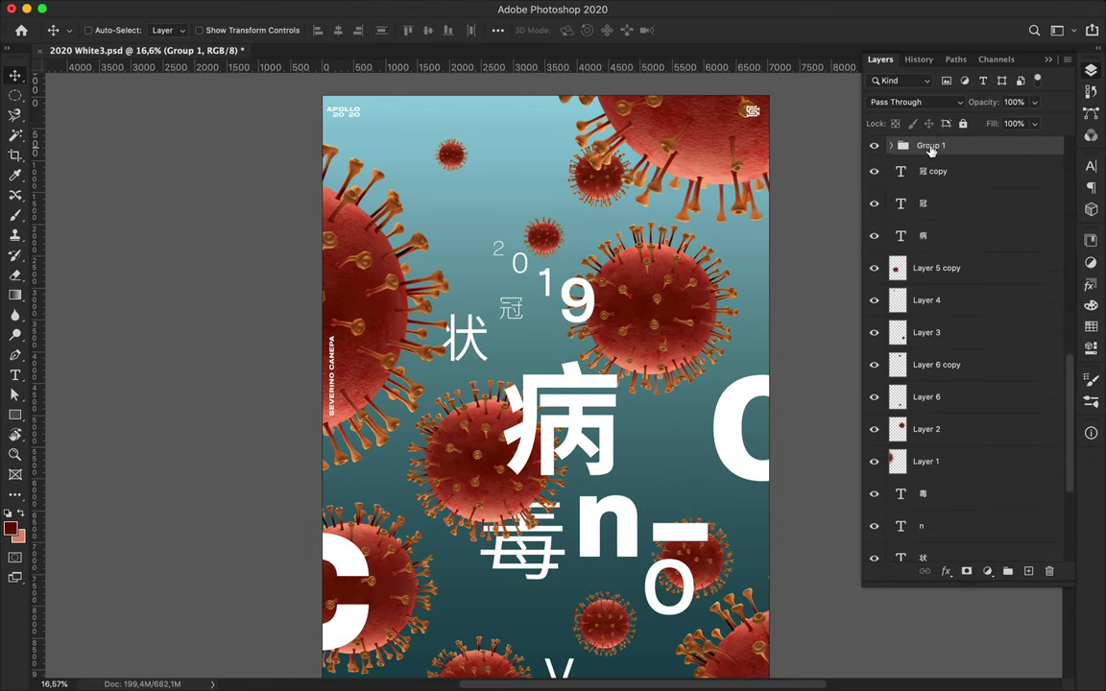
{"action": "left_click_drag", "start_coordinate": [930, 149], "coordinate": [930, 473]}
{"action": "mouse_move", "coordinate": [542, 439]}
{"action": "left_mouse_down"}
{"action": "mouse_move", "coordinate": [513, 322]}
{"action": "mouse_move", "coordinate": [592, 248]}
{"action": "left_mouse_up"}
Lower 冠 and 状, raise 病, and set 毒 beside 病
{"action": "left_click_drag", "start_coordinate": [559, 350], "coordinate": [559, 384]}
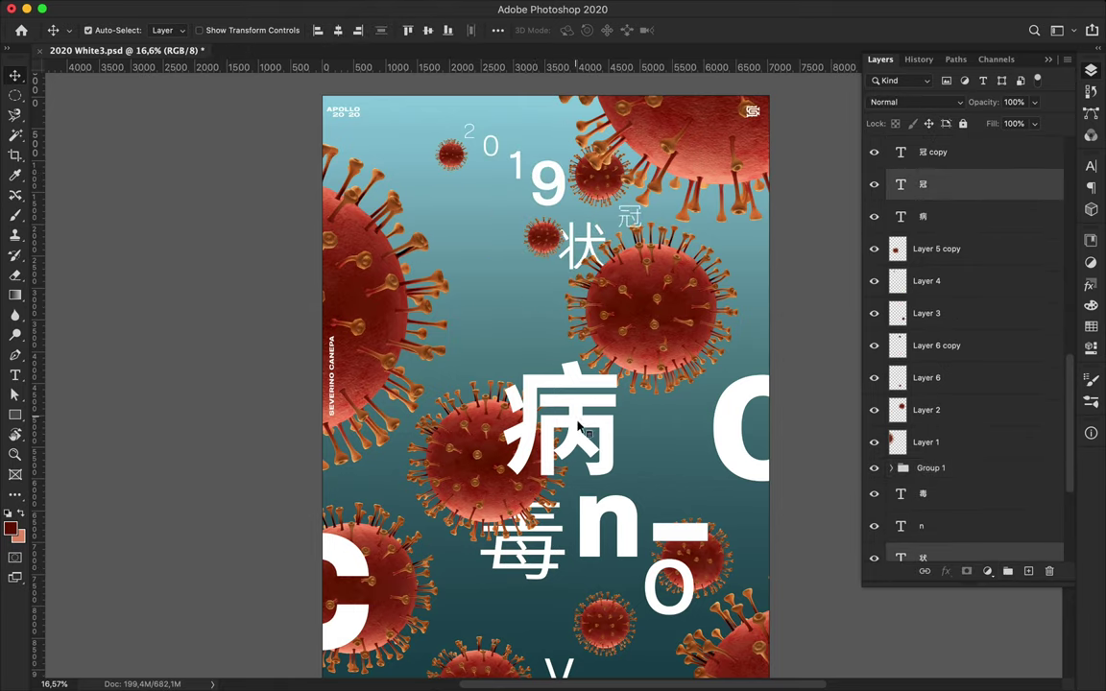
{"action": "left_click_drag", "start_coordinate": [557, 428], "coordinate": [508, 303]}
{"action": "mouse_move", "coordinate": [550, 571]}
{"action": "left_mouse_down"}
{"action": "mouse_move", "coordinate": [524, 485]}
{"action": "mouse_move", "coordinate": [434, 423]}
{"action": "mouse_move", "coordinate": [422, 504]}
{"action": "left_mouse_up"}
{"action": "key", "text": "ctrl+t"}
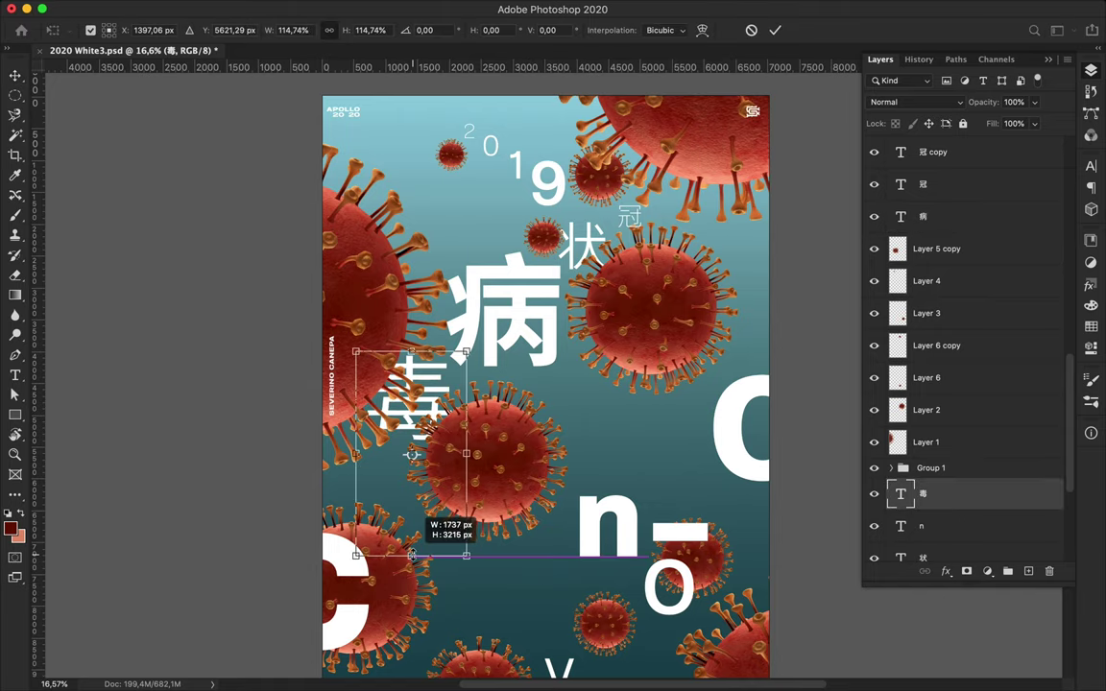
{"action": "key", "text": "Return"}
{"action": "left_click", "coordinate": [1093, 167]}
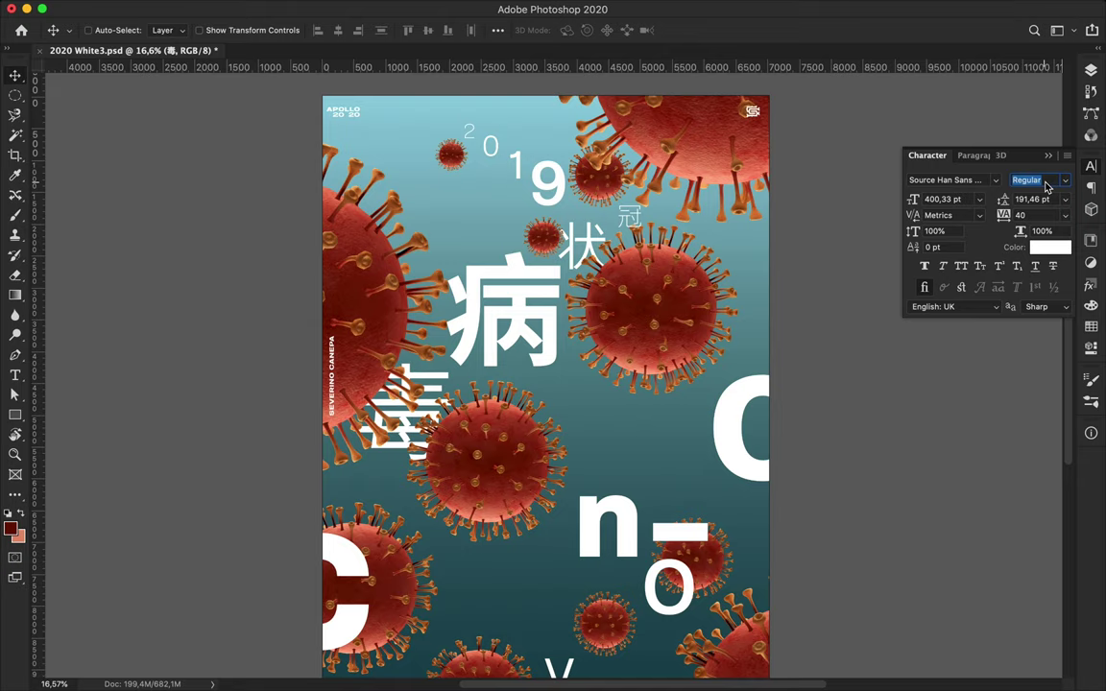
Put the n and dash beside the lowered big C, drop the o, and narrow the dash to 87%
{"action": "left_click_drag", "start_coordinate": [739, 427], "coordinate": [753, 422]}
{"action": "scroll", "coordinate": [617, 440], "scroll_direction": "down", "scroll_amount": 3}
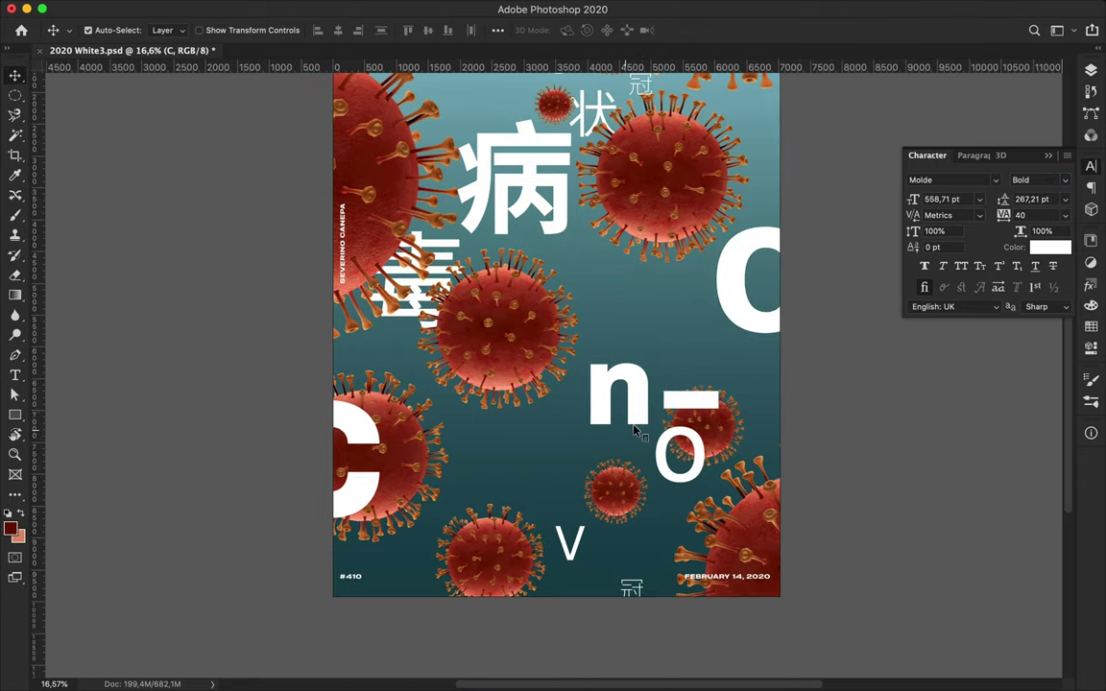
{"action": "left_click_drag", "start_coordinate": [672, 403], "coordinate": [663, 297]}
{"action": "left_click_drag", "start_coordinate": [754, 324], "coordinate": [754, 382]}
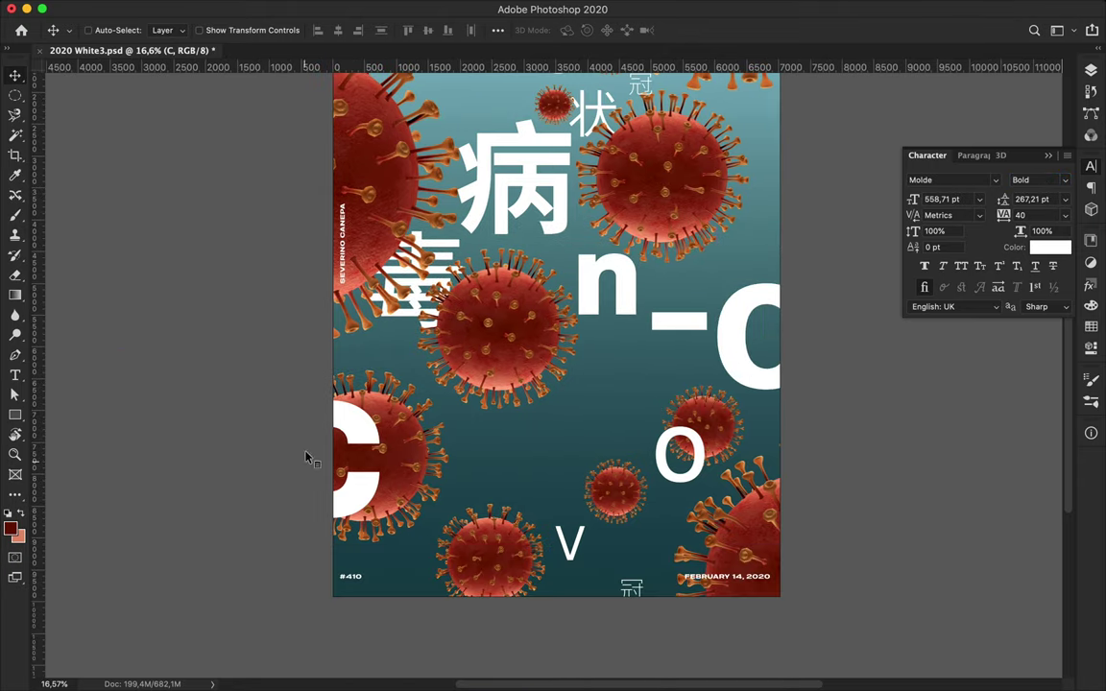
{"action": "left_click_drag", "start_coordinate": [697, 466], "coordinate": [450, 534]}
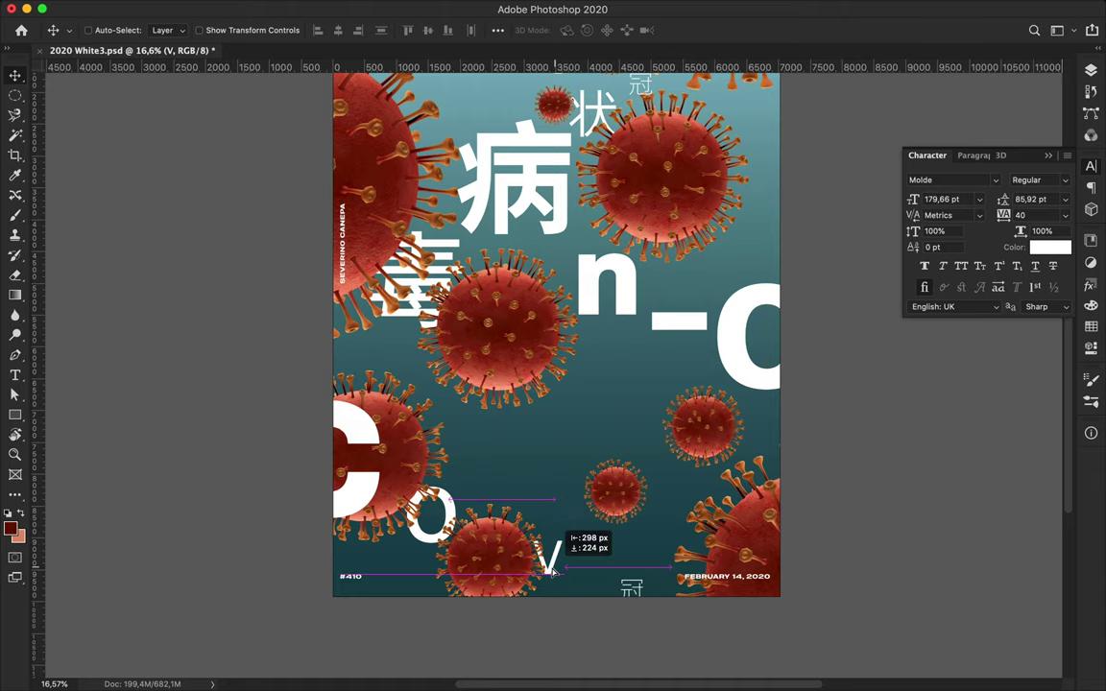
{"action": "left_click_drag", "start_coordinate": [510, 572], "coordinate": [472, 562]}
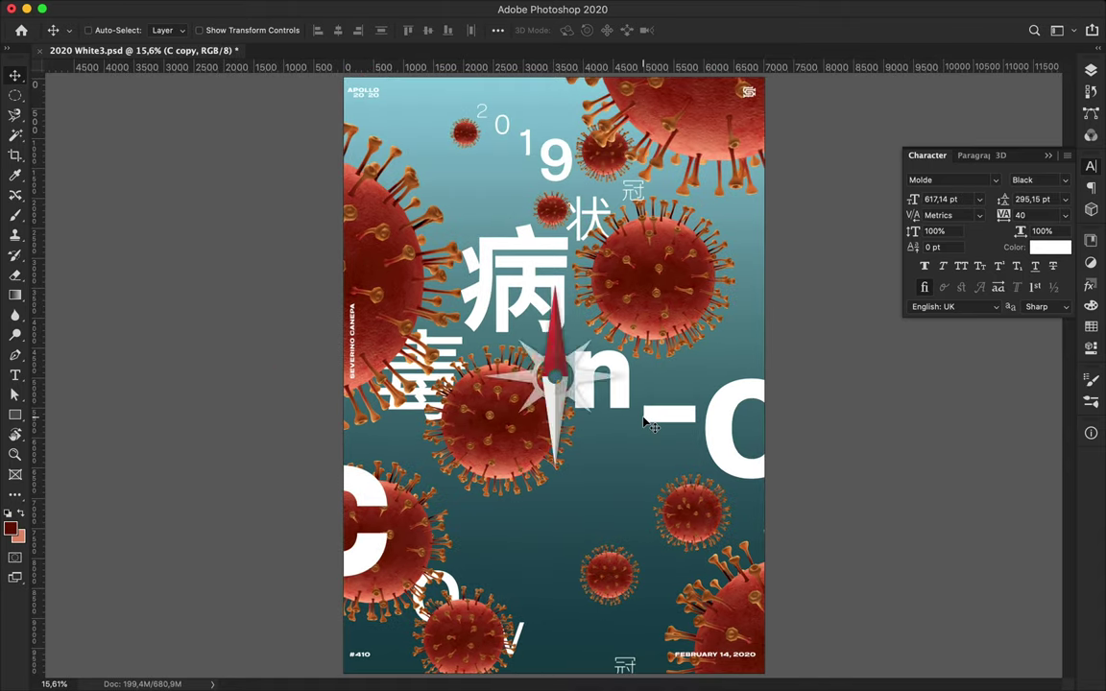
{"action": "key", "text": "ctrl+t"}
{"action": "left_click_drag", "start_coordinate": [716, 404], "coordinate": [702, 404]}
{"action": "key", "text": "Return"}
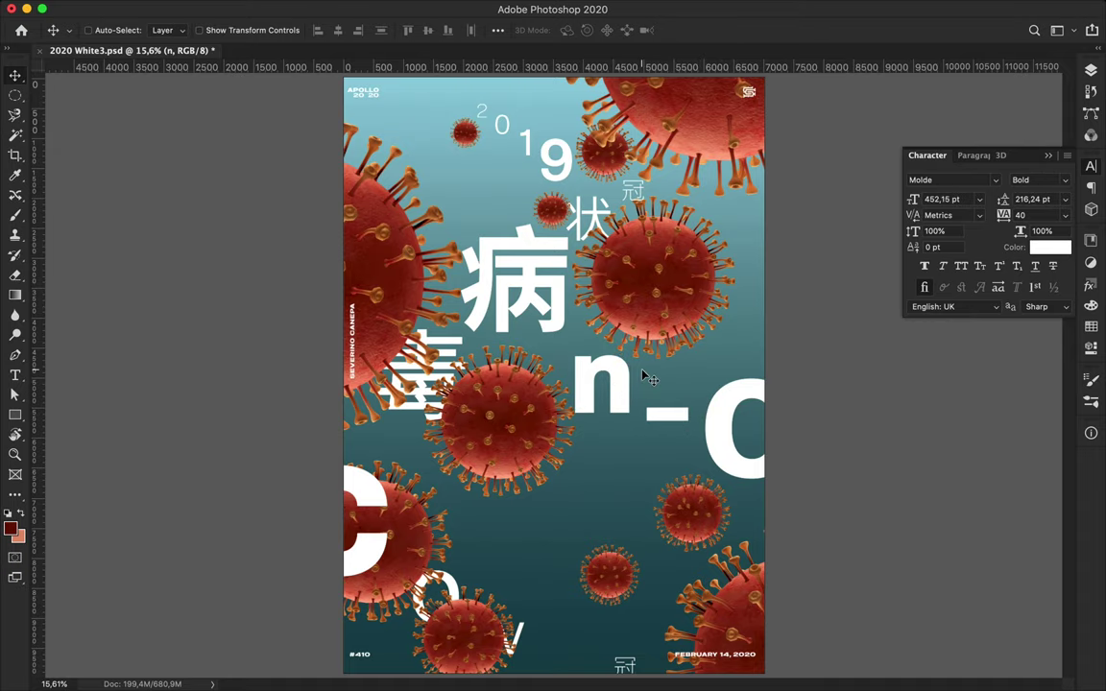
Select 病 and change its weight to Medium
{"action": "scroll", "coordinate": [644, 378], "scroll_direction": "down", "scroll_amount": 1}
{"action": "left_click", "coordinate": [630, 628], "text": "ctrl"}
{"action": "scroll", "coordinate": [555, 190], "scroll_direction": "up", "scroll_amount": 3}
{"action": "left_click", "coordinate": [529, 251], "text": "ctrl"}
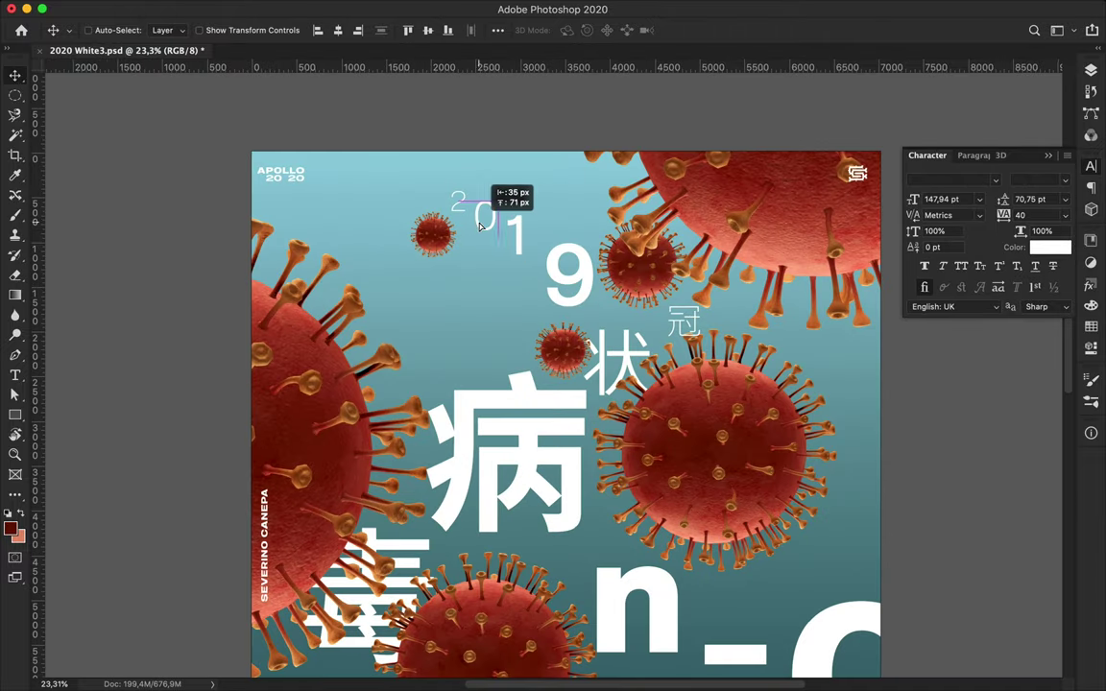
{"action": "scroll", "coordinate": [622, 348], "scroll_direction": "down", "scroll_amount": 2}
{"action": "left_click", "coordinate": [651, 255], "text": "ctrl"}
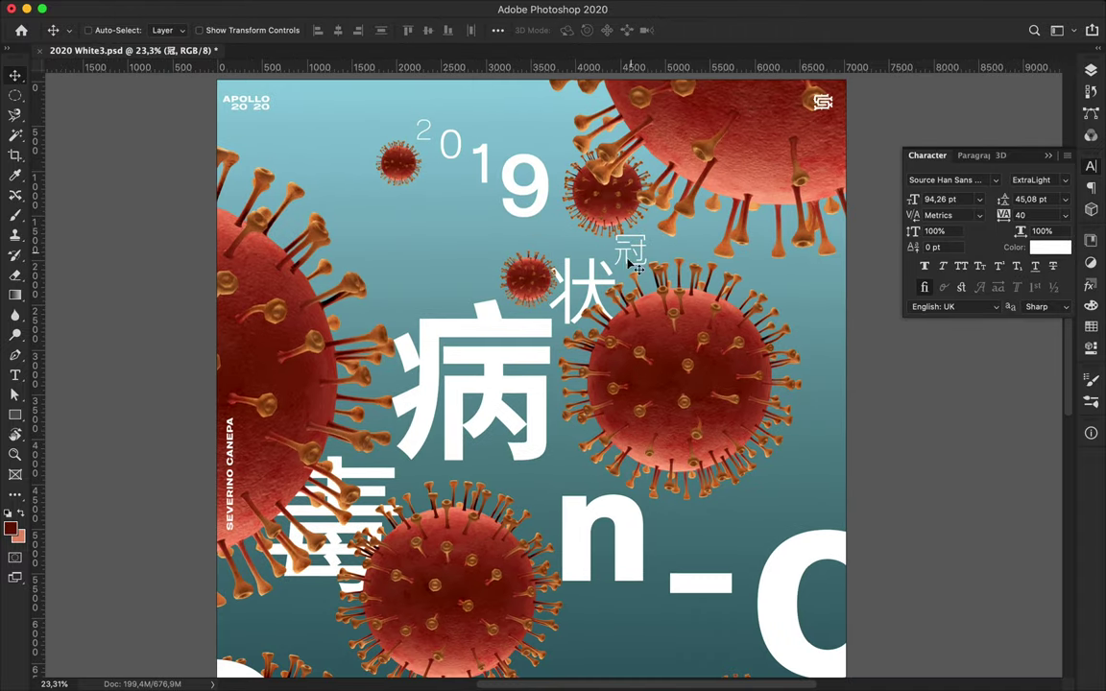
{"action": "left_click", "coordinate": [1032, 179]}
{"action": "key", "text": "Up"}
Shrink 病 to 303 pt
{"action": "key", "text": "ctrl+t"}
{"action": "mouse_move", "coordinate": [389, 616]}
{"action": "left_mouse_down"}
{"action": "mouse_move", "coordinate": [434, 542]}
{"action": "mouse_move", "coordinate": [444, 492]}
{"action": "mouse_move", "coordinate": [439, 506]}
{"action": "left_mouse_up"}
{"action": "key", "text": "Return"}
{"action": "key", "text": "ctrl+t"}
{"action": "key", "text": "Return"}
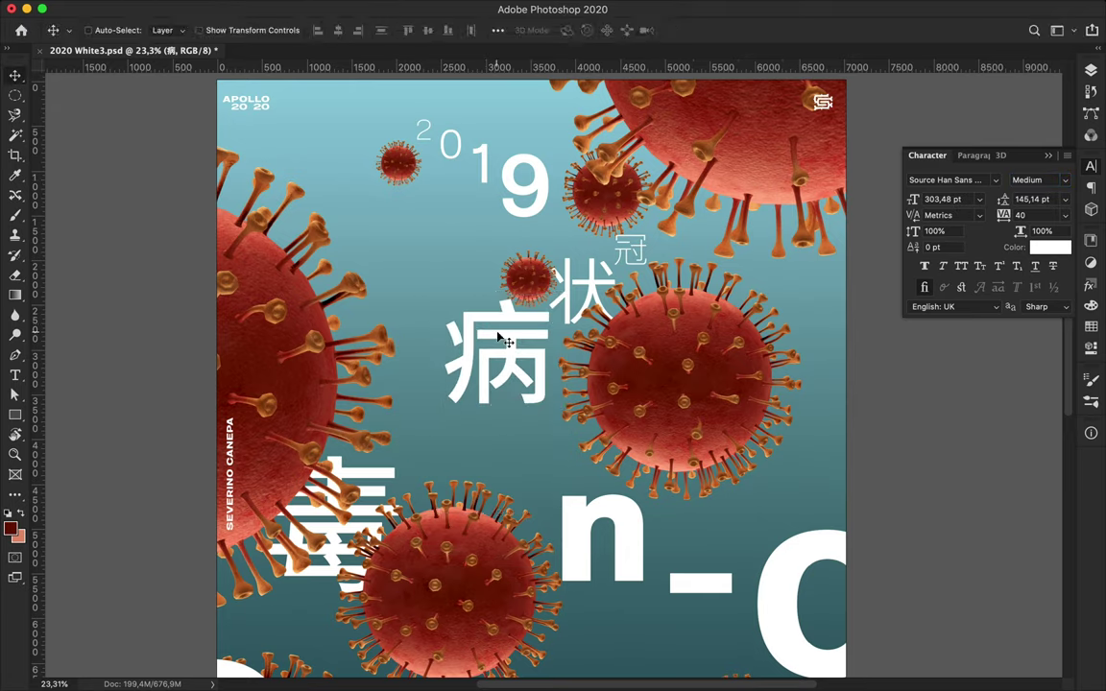
Enlarge 毒 to about 502 pt, make it Bold, and reposition it
{"action": "left_click_drag", "start_coordinate": [336, 509], "coordinate": [423, 394]}
{"action": "key", "text": "ctrl+t"}
{"action": "left_click_drag", "start_coordinate": [413, 494], "coordinate": [506, 493]}
{"action": "key", "text": "Return"}
{"action": "left_click_drag", "start_coordinate": [422, 423], "coordinate": [404, 477]}
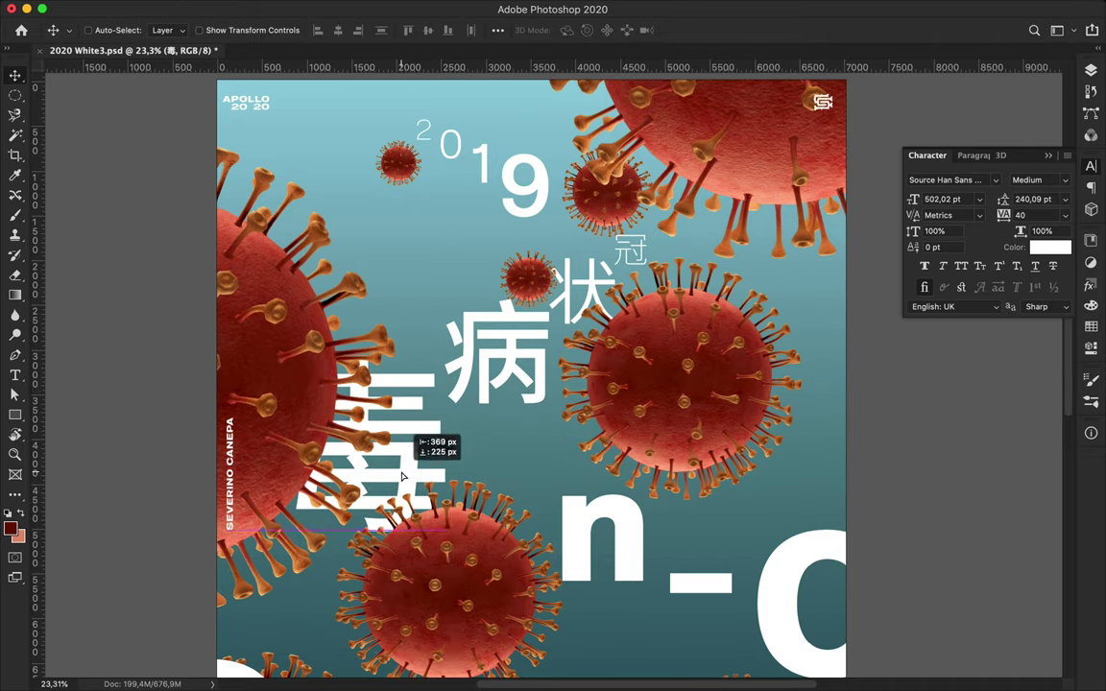
{"action": "key", "text": "Down"}
{"action": "left_click_drag", "start_coordinate": [462, 539], "coordinate": [424, 436]}
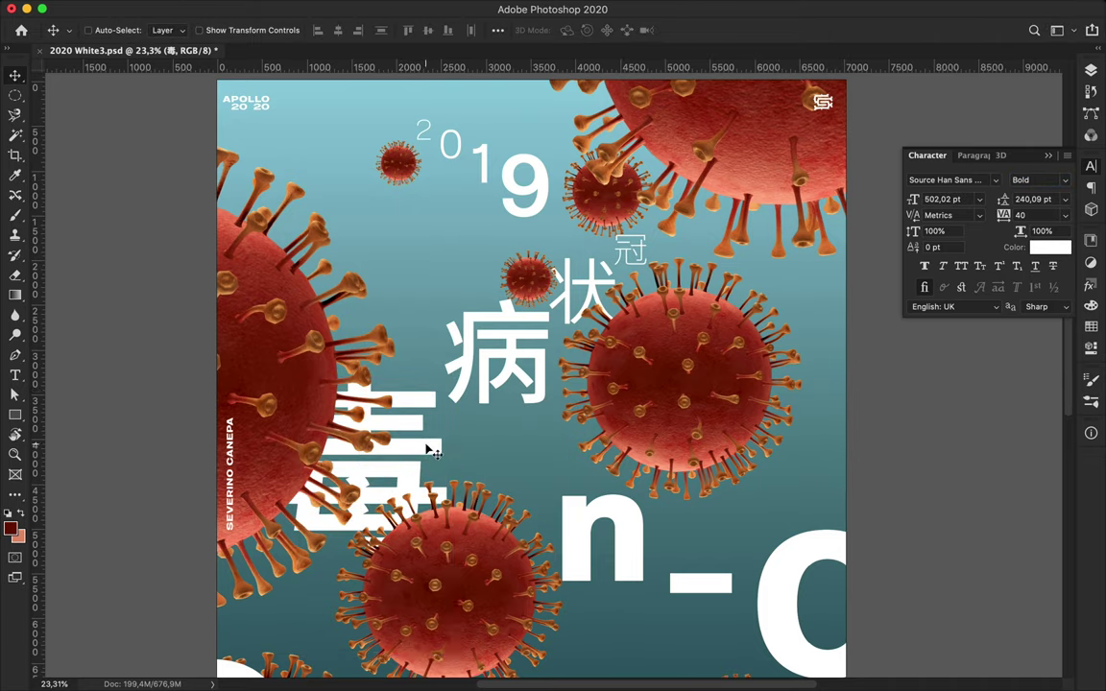
Save the poster as 2020 White3.psd
{"action": "scroll", "coordinate": [544, 453], "scroll_direction": "down", "scroll_amount": 3}
{"action": "key", "text": "ctrl+s"}
{"action": "scroll", "coordinate": [543, 453], "scroll_direction": "down", "scroll_amount": 2}
{"action": "scroll", "coordinate": [552, 442], "scroll_direction": "down", "scroll_amount": 3}
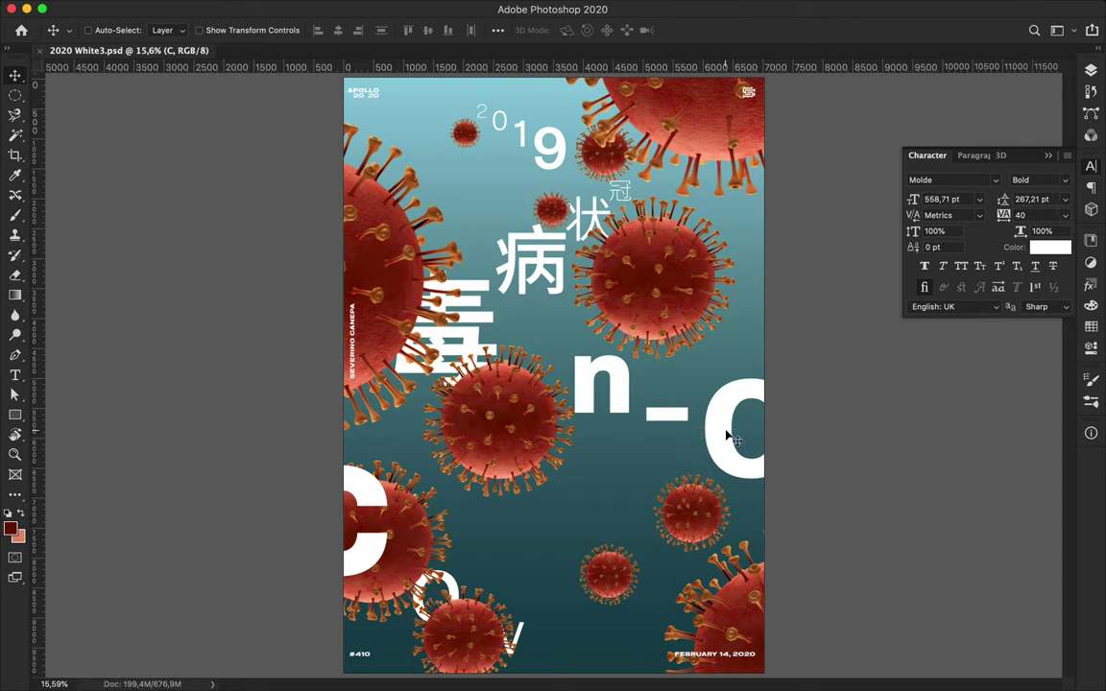
Lower the C, move a text layer and Layer 5 copy below Layer 2, and put 毒 above Layer 5 copy
{"action": "left_click_drag", "start_coordinate": [726, 437], "coordinate": [727, 462]}
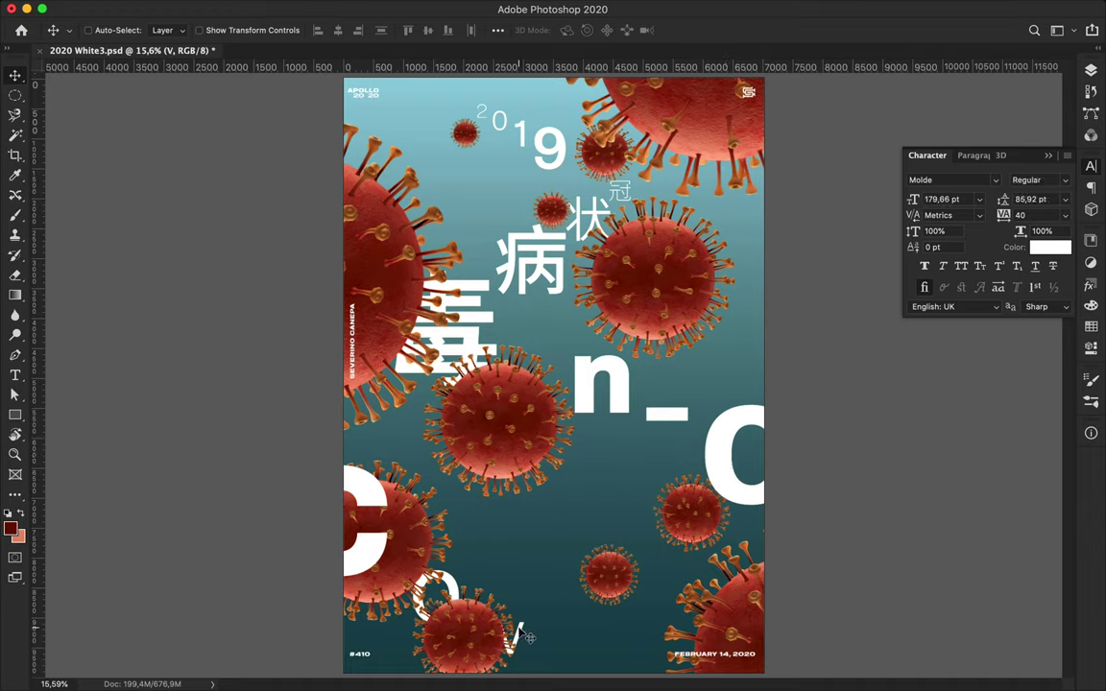
{"action": "key", "text": "F7"}
{"action": "mouse_move", "coordinate": [960, 284]}
{"action": "left_mouse_down"}
{"action": "mouse_move", "coordinate": [943, 432]}
{"action": "mouse_move", "coordinate": [973, 414]}
{"action": "left_mouse_up"}
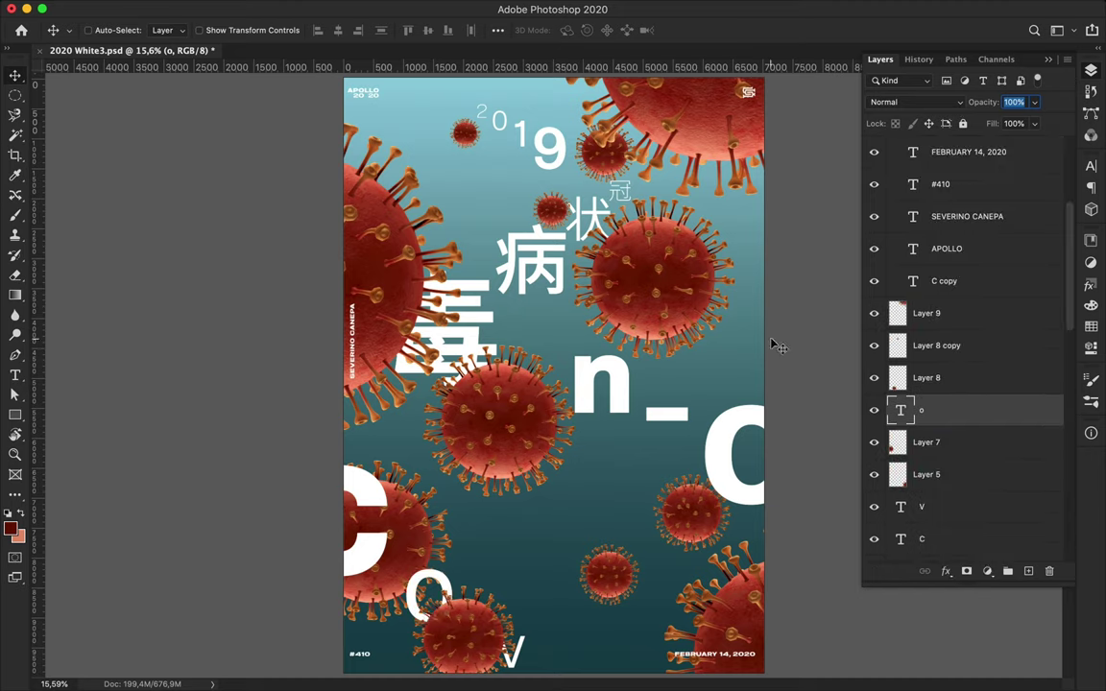
{"action": "key", "text": "F7"}
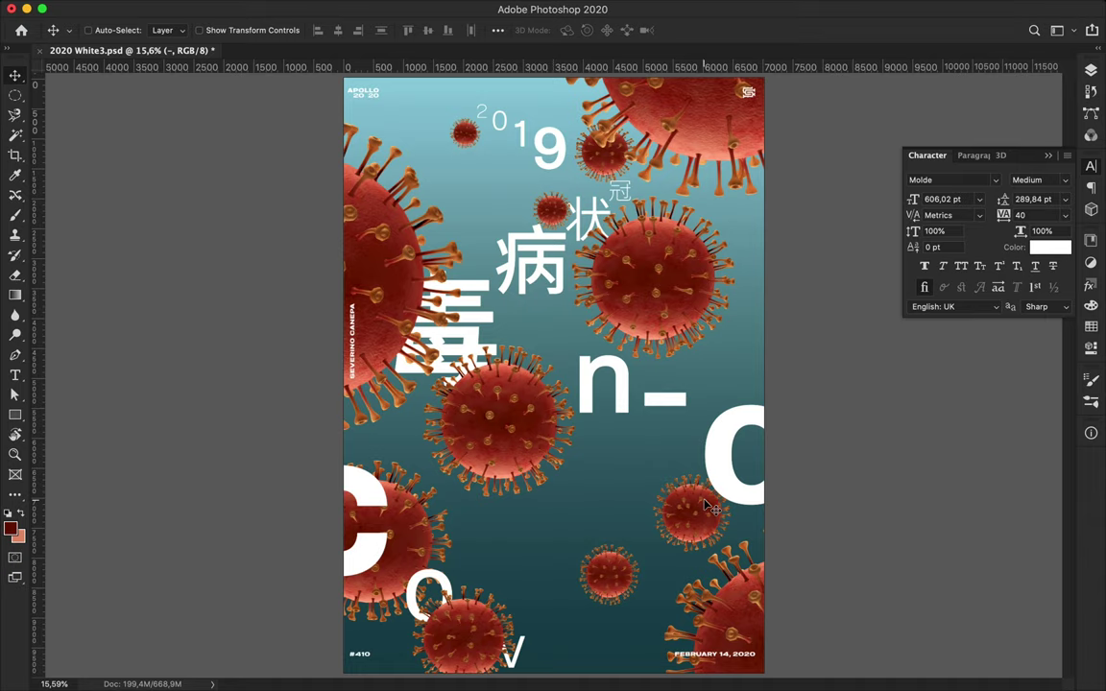
{"action": "key", "text": "F7"}
{"action": "left_click_drag", "start_coordinate": [941, 144], "coordinate": [984, 307]}
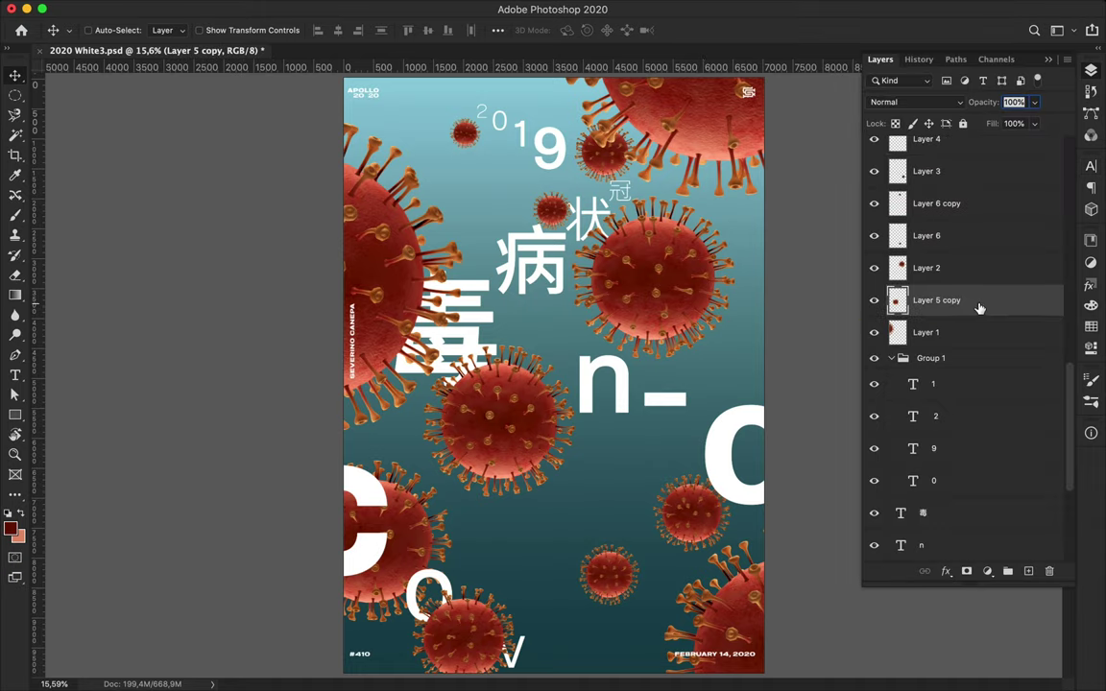
{"action": "left_click", "coordinate": [972, 527]}
{"action": "left_click_drag", "start_coordinate": [972, 528], "coordinate": [956, 317]}
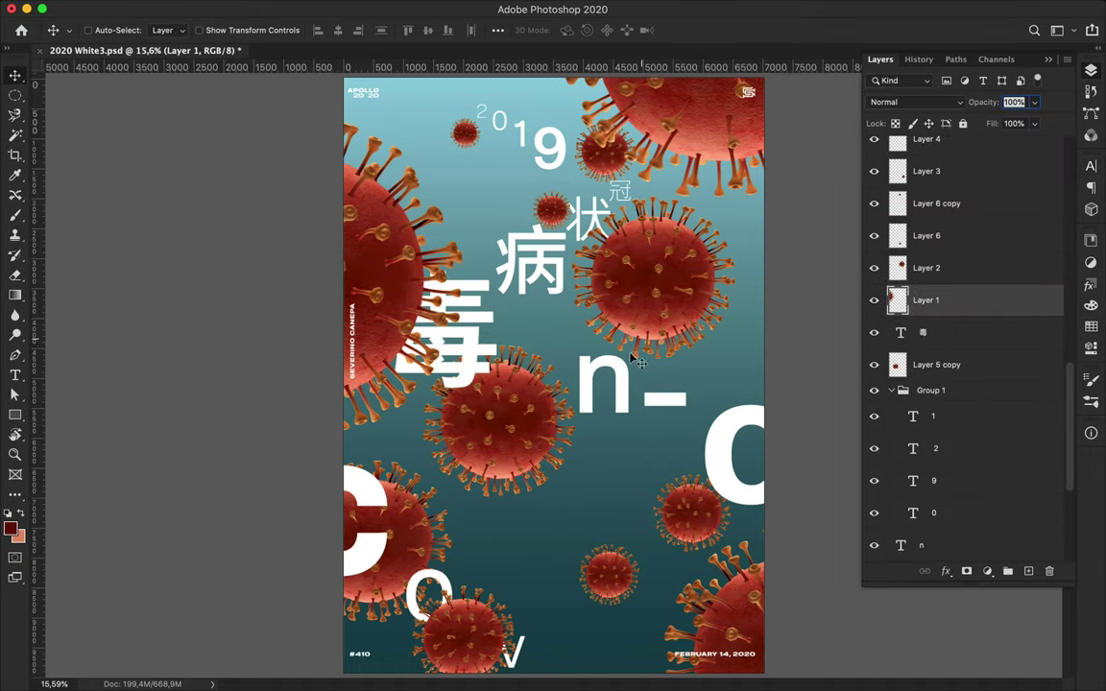
Raise the n and shift the big C, o, V and dash to the right
{"action": "left_click_drag", "start_coordinate": [634, 359], "coordinate": [622, 336]}
{"action": "left_click_drag", "start_coordinate": [380, 564], "coordinate": [470, 561]}
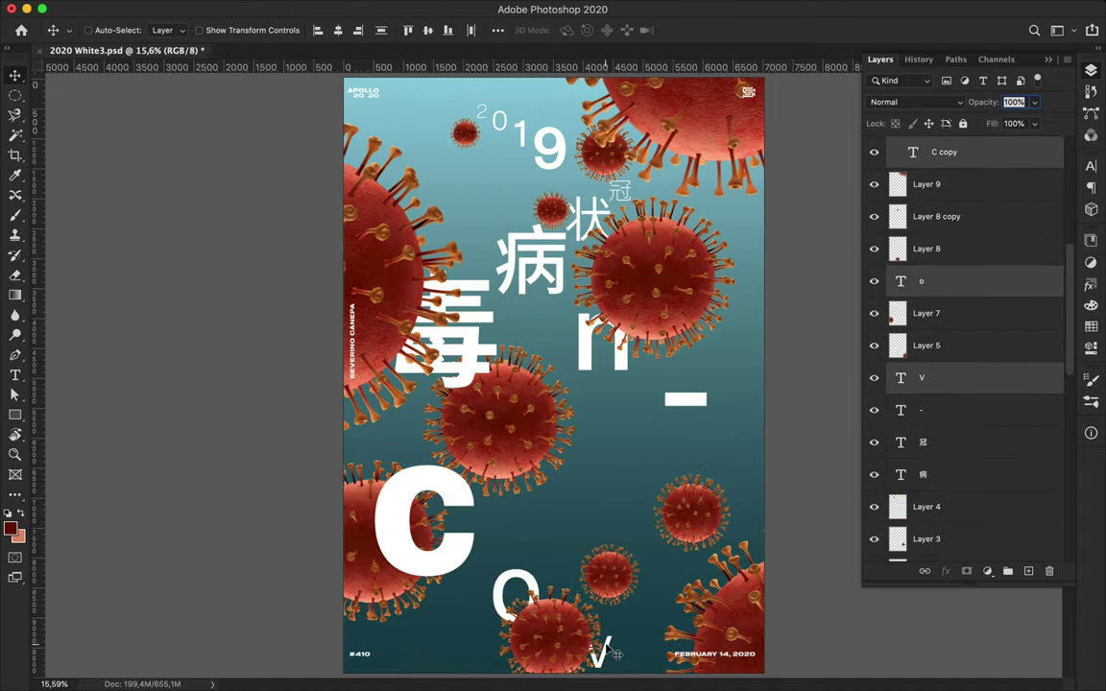
{"action": "left_click_drag", "start_coordinate": [459, 547], "coordinate": [536, 548]}
{"action": "left_click", "coordinate": [622, 365]}
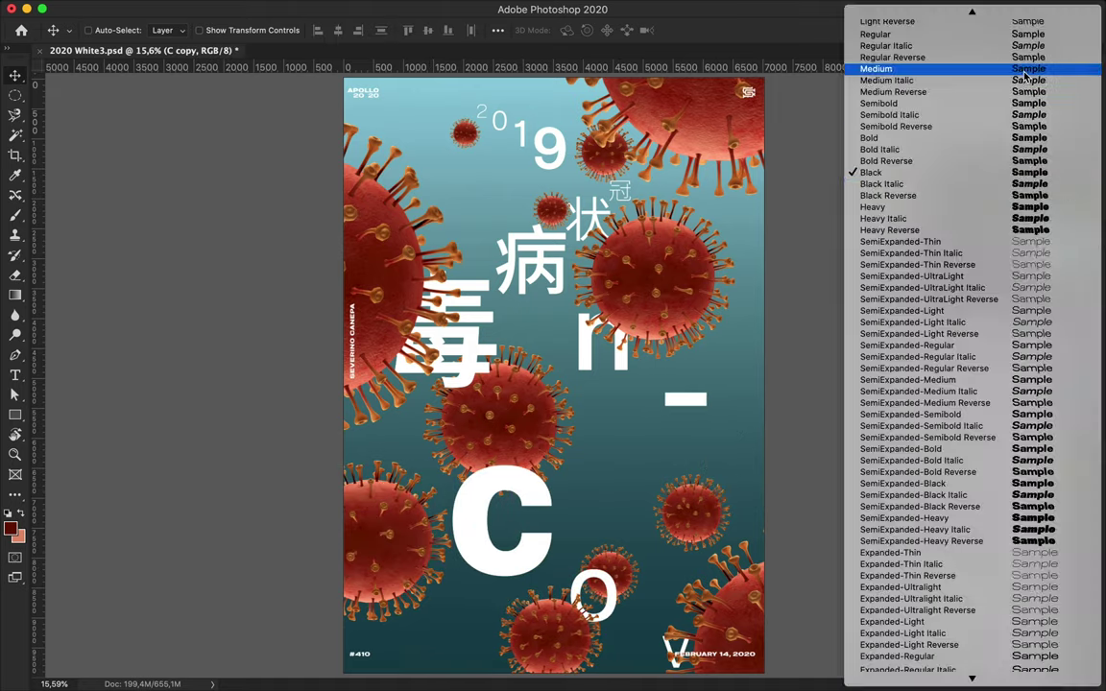
{"action": "left_click", "coordinate": [488, 516], "text": "ctrl"}
{"action": "key", "text": "ctrl+t"}
{"action": "key", "text": "Return"}
{"action": "left_click_drag", "start_coordinate": [488, 516], "coordinate": [482, 501]}
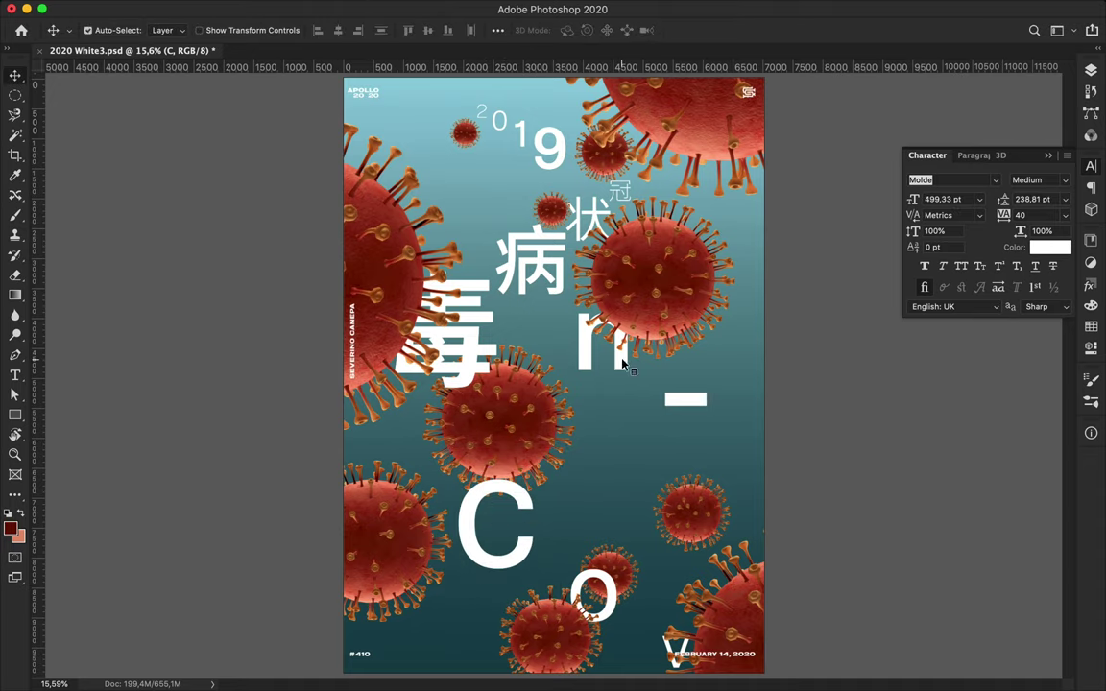
{"action": "left_click_drag", "start_coordinate": [526, 549], "coordinate": [559, 580]}
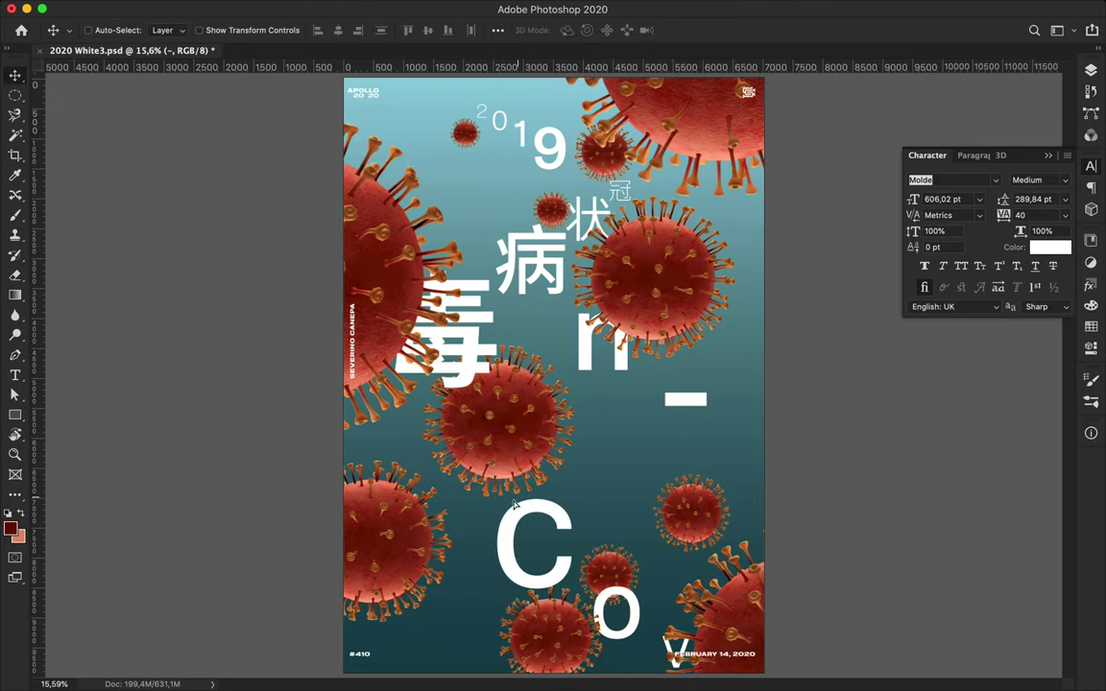
Move the n to the lower left, enlarge it, and make it Bold
{"action": "left_click_drag", "start_coordinate": [586, 358], "coordinate": [413, 461]}
{"action": "key", "text": "ctrl+t"}
{"action": "key", "text": "Return"}
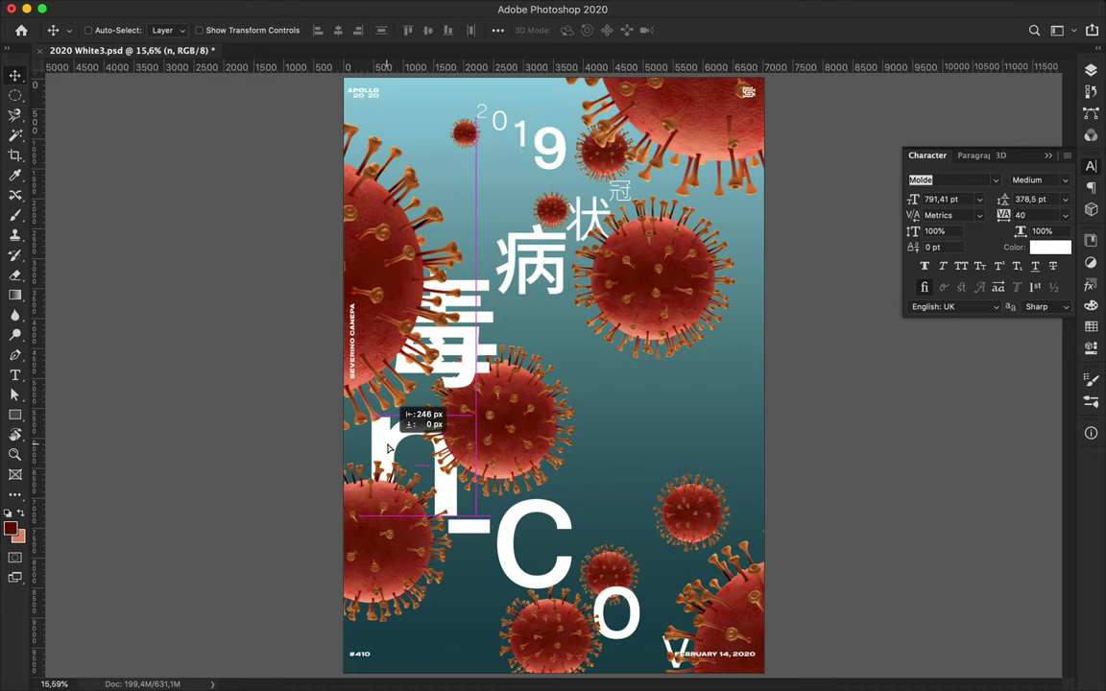
{"action": "left_click", "coordinate": [1064, 180]}
{"action": "left_click", "coordinate": [1052, 242]}
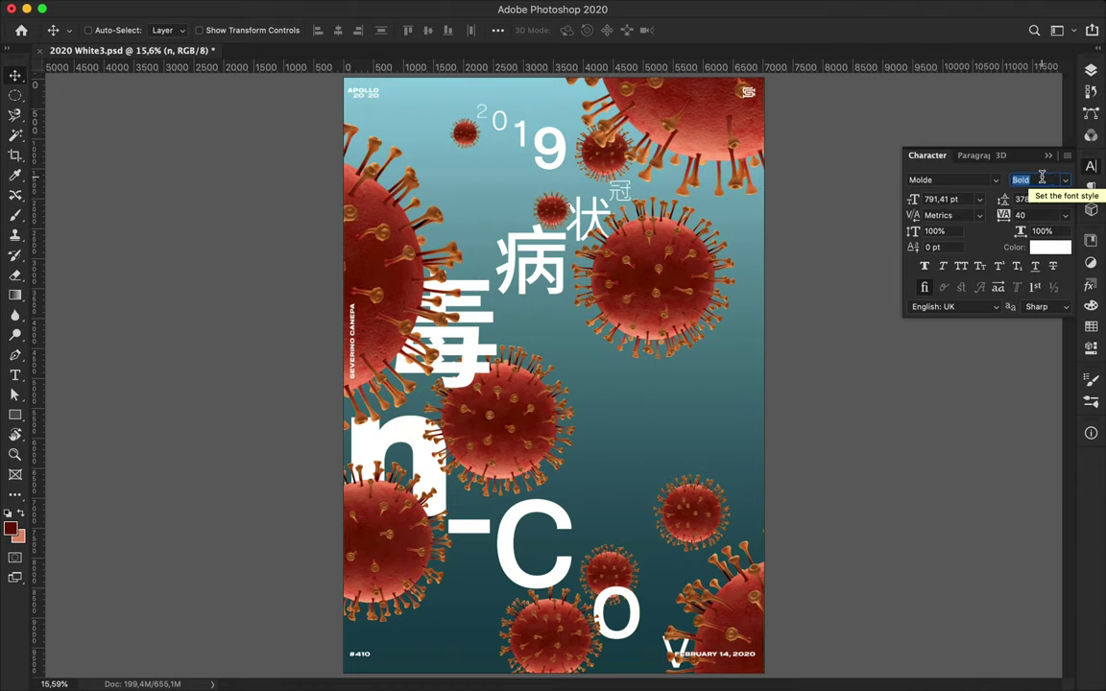
Reorder layers and paste a virus into Layer 7, transforming it
{"action": "left_click", "coordinate": [1090, 70]}
{"action": "scroll", "coordinate": [961, 336], "scroll_direction": "down", "scroll_amount": 5}
{"action": "mouse_move", "coordinate": [917, 350]}
{"action": "left_mouse_down"}
{"action": "mouse_move", "coordinate": [954, 126]}
{"action": "mouse_move", "coordinate": [950, 226]}
{"action": "left_mouse_up"}
{"action": "key", "text": "ctrl+v"}
{"action": "key", "text": "ctrl+t"}
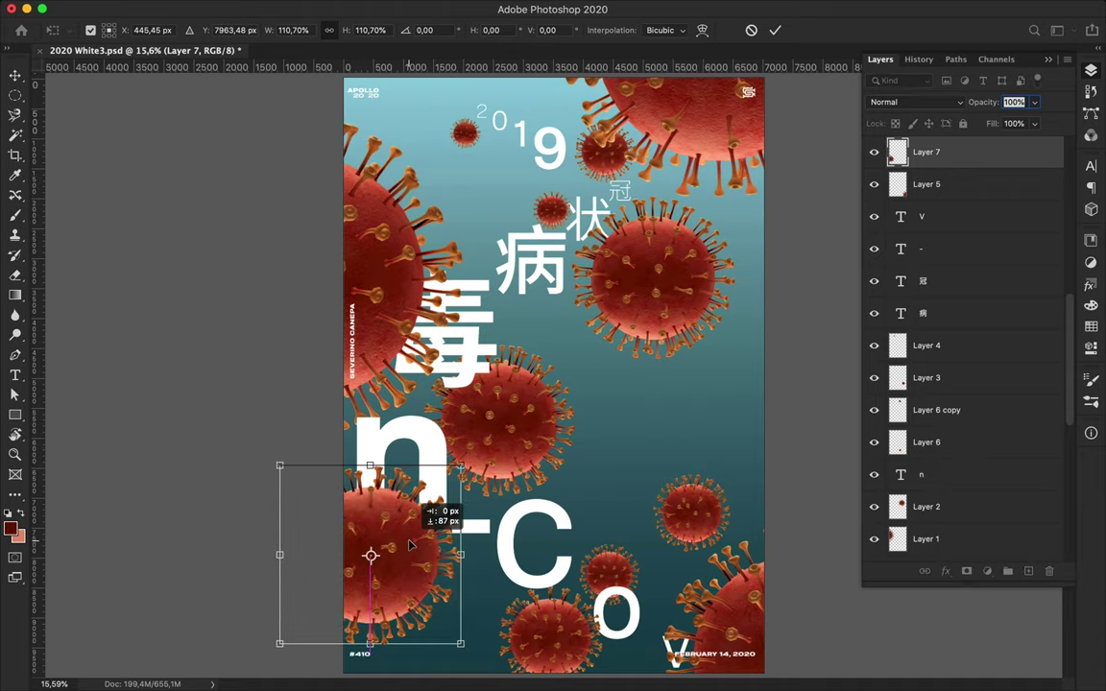
{"action": "key", "text": "Return"}
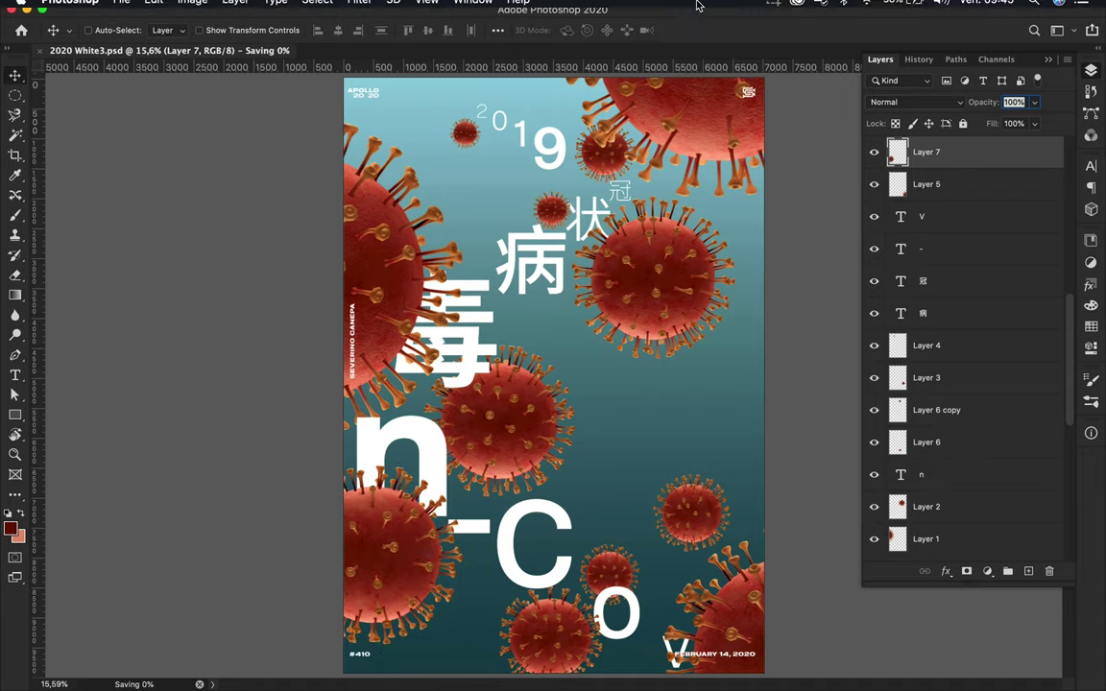
Shift n-CoV up-right, raise the dash about 30 px, and move the C up-left
{"action": "mouse_move", "coordinate": [662, 646]}
{"action": "left_mouse_down"}
{"action": "mouse_move", "coordinate": [741, 555]}
{"action": "mouse_move", "coordinate": [795, 566]}
{"action": "left_mouse_up"}
{"action": "scroll", "coordinate": [894, 247], "scroll_direction": "up", "scroll_amount": 3}
{"action": "left_click", "coordinate": [620, 447], "text": "ctrl"}
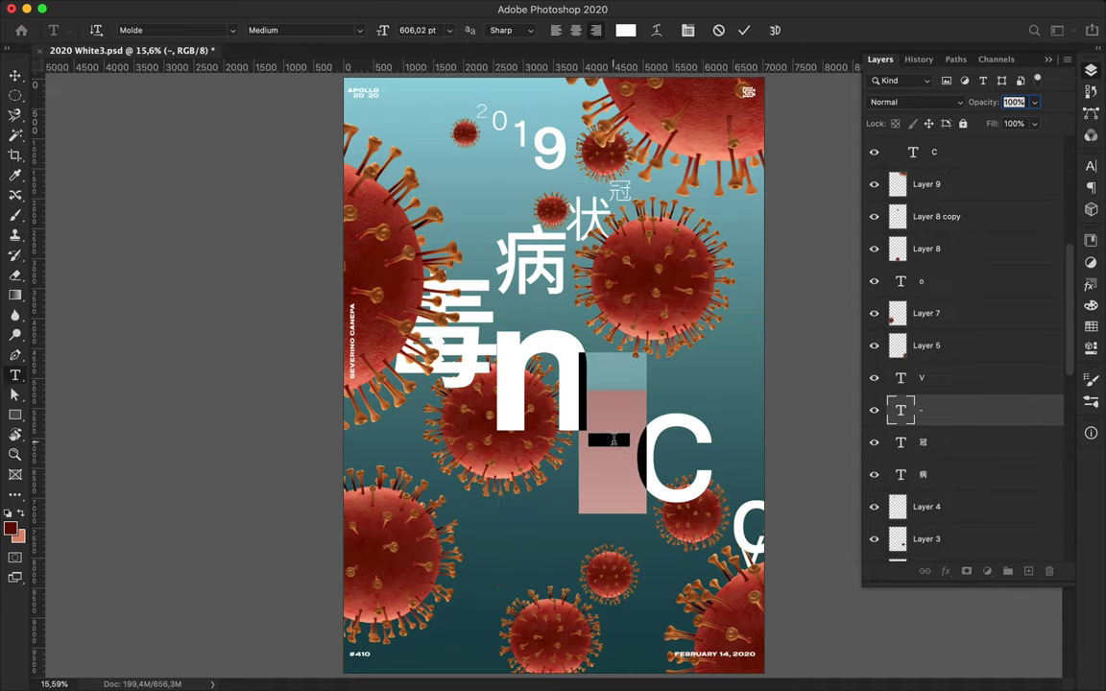
{"action": "left_click_drag", "start_coordinate": [619, 446], "coordinate": [618, 418]}
{"action": "double_click", "coordinate": [618, 401]}
{"action": "left_click", "coordinate": [653, 451], "text": "ctrl"}
{"action": "double_click", "coordinate": [653, 452]}
{"action": "left_click_drag", "start_coordinate": [653, 451], "coordinate": [629, 440]}
Fit the poster in view and move 毒 beside the n and dash
{"action": "left_click", "coordinate": [744, 523], "text": "ctrl"}
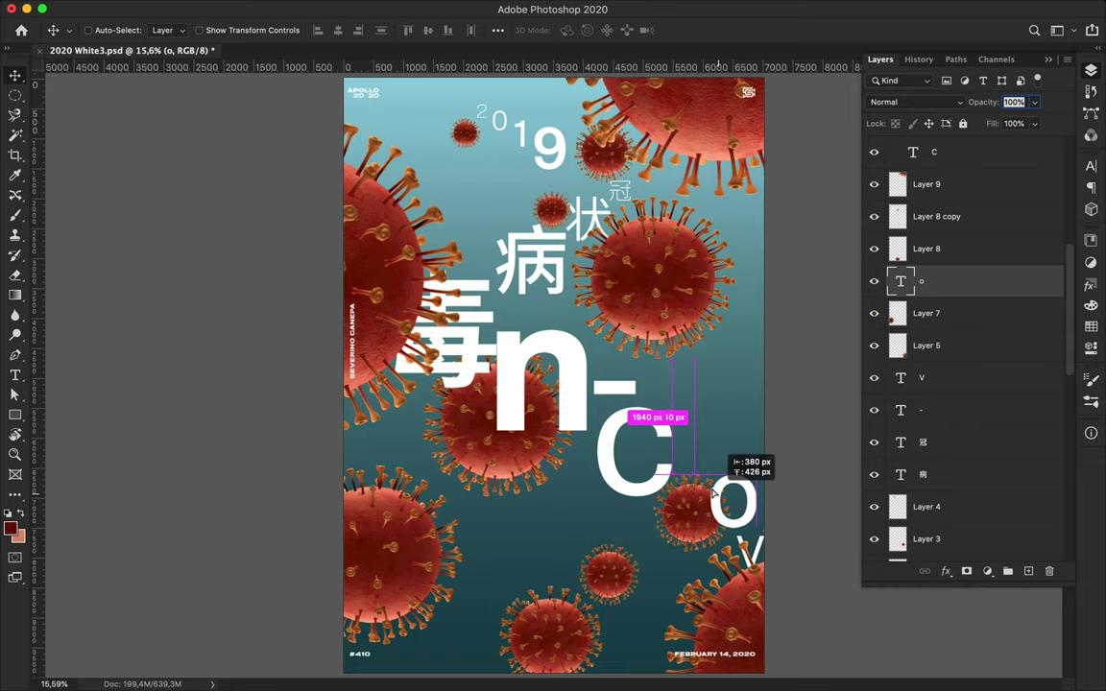
{"action": "left_click", "coordinate": [684, 544], "text": "ctrl"}
{"action": "left_click", "coordinate": [755, 554], "text": "ctrl"}
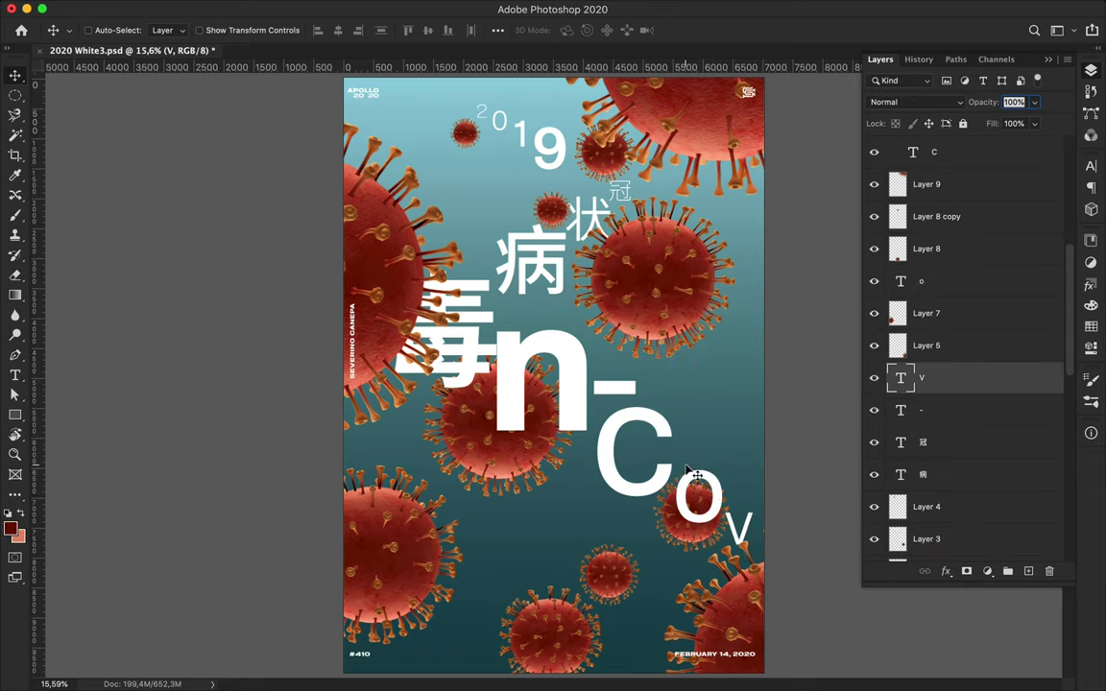
{"action": "key", "text": "ctrl+minus"}
{"action": "left_click", "coordinate": [482, 334], "text": "ctrl"}
{"action": "left_click_drag", "start_coordinate": [483, 335], "coordinate": [718, 358]}
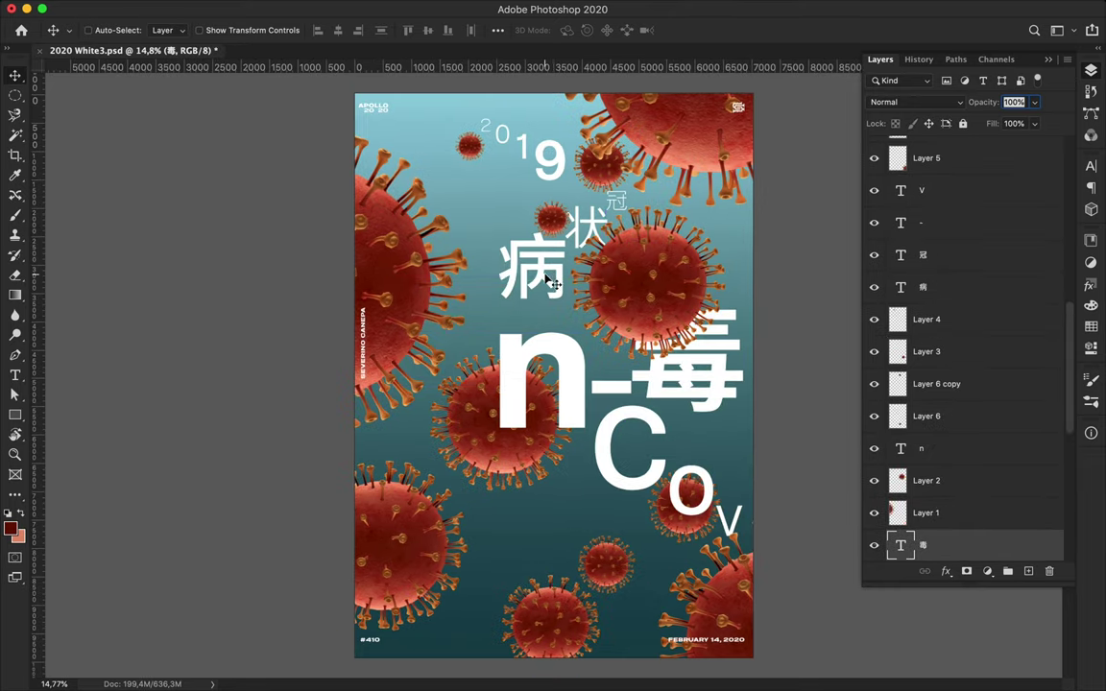
Change the 毒 text to 病毒 and remove the small 病 and 状 characters
{"action": "key", "text": "t"}
{"action": "double_click", "coordinate": [670, 375]}
{"action": "type", "text": "病毒"}
{"action": "key", "text": "Escape"}
{"action": "left_click", "coordinate": [533, 267]}
{"action": "key", "text": "Delete"}
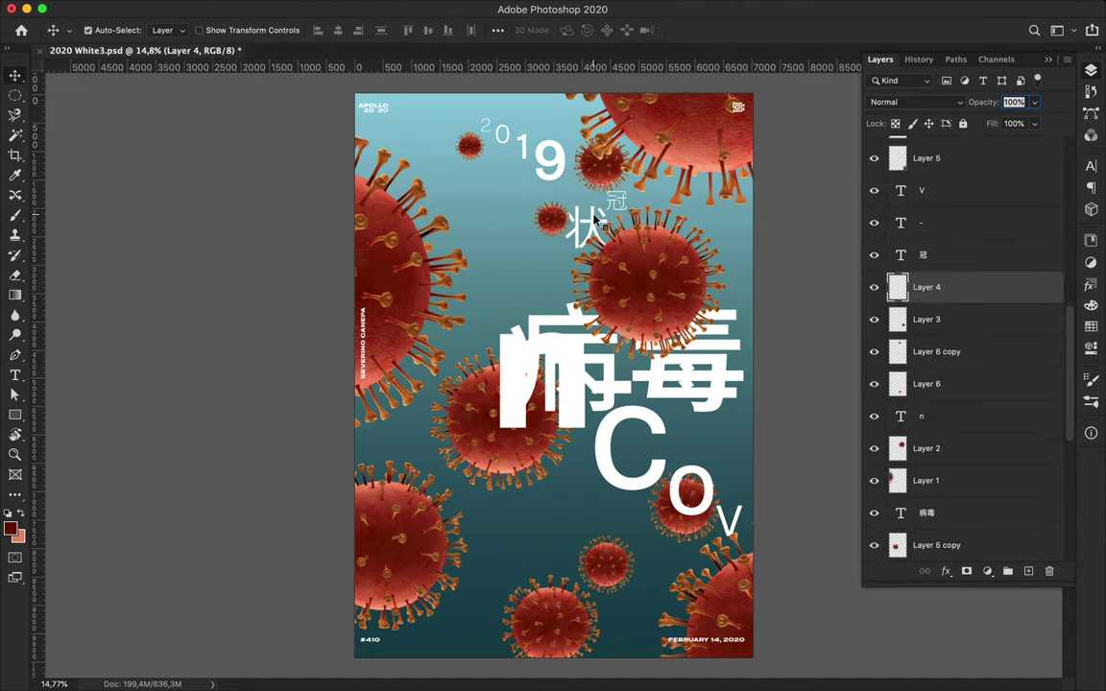
{"action": "double_click", "coordinate": [586, 225]}
{"action": "key", "text": "Escape"}
Extend the big text to read 冠状病毒 by adding 状 and 冠
{"action": "double_click", "coordinate": [535, 331]}
{"action": "type", "text": "状"}
{"action": "key", "text": "Escape"}
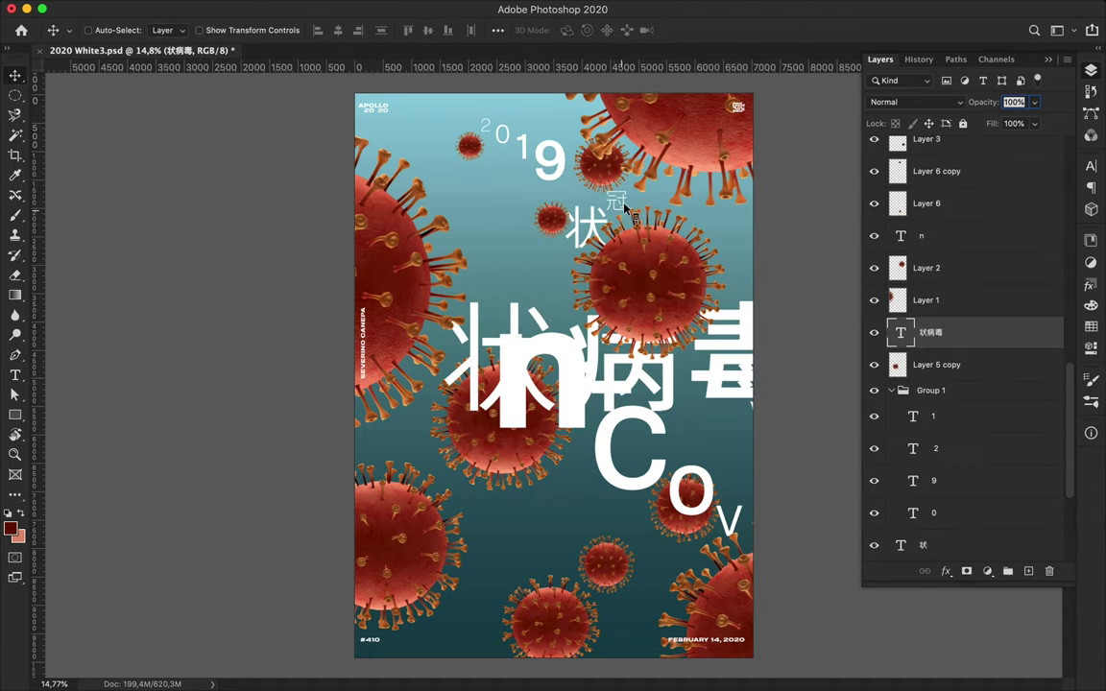
{"action": "double_click", "coordinate": [461, 365]}
{"action": "type", "text": "冠"}
{"action": "key", "text": "Escape"}
Scale 冠状病毒 to about 98% and set its font to Source Han Sans CN
{"action": "key", "text": "ctrl+t"}
{"action": "left_click_drag", "start_coordinate": [803, 531], "coordinate": [791, 531]}
{"action": "double_click", "coordinate": [901, 332]}
{"action": "left_click", "coordinate": [1092, 166]}
{"action": "left_click", "coordinate": [999, 185]}
{"action": "type", "text": "Source Han Sans CN"}
{"action": "key", "text": "Return"}
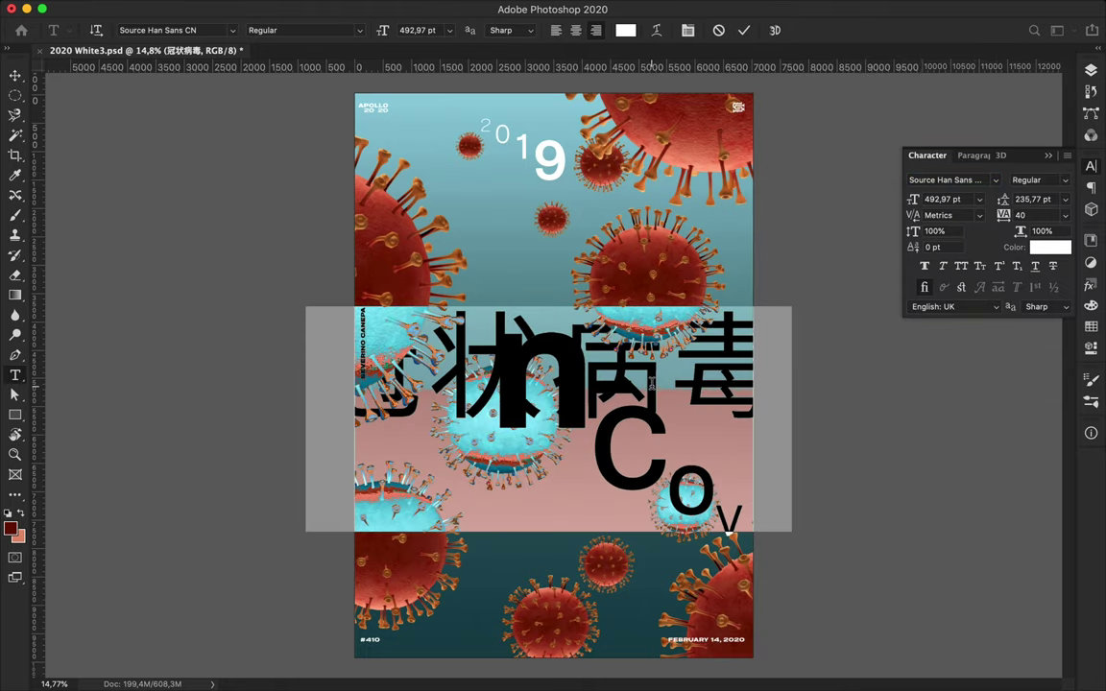
{"action": "key", "text": "Escape"}
Centre the 冠状病毒 title on the poster and move the big virus toward the top-left
{"action": "key", "text": "v"}
{"action": "left_click", "coordinate": [619, 394]}
{"action": "left_click_drag", "start_coordinate": [585, 326], "coordinate": [618, 384]}
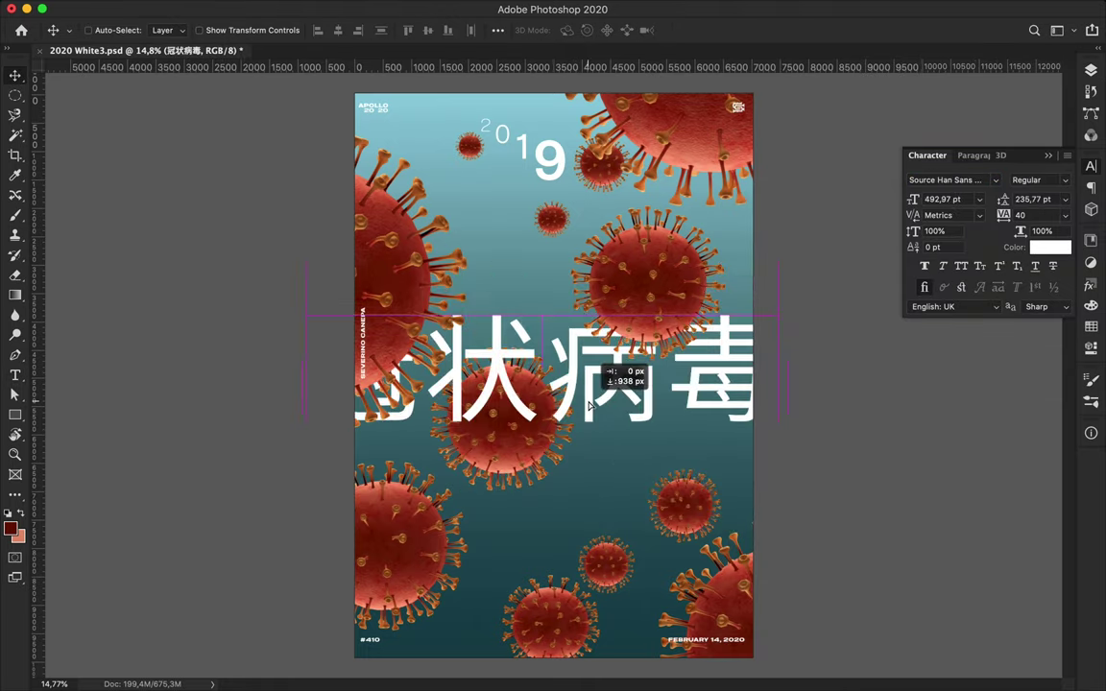
{"action": "left_click", "coordinate": [604, 192]}
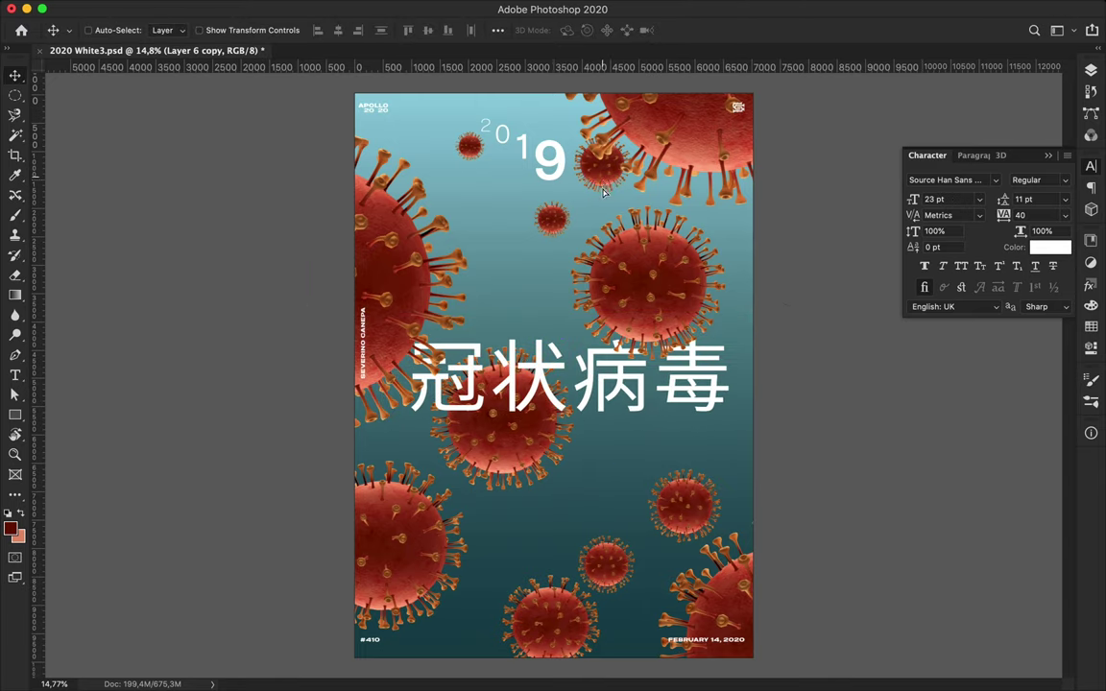
{"action": "left_click_drag", "start_coordinate": [410, 269], "coordinate": [454, 192]}
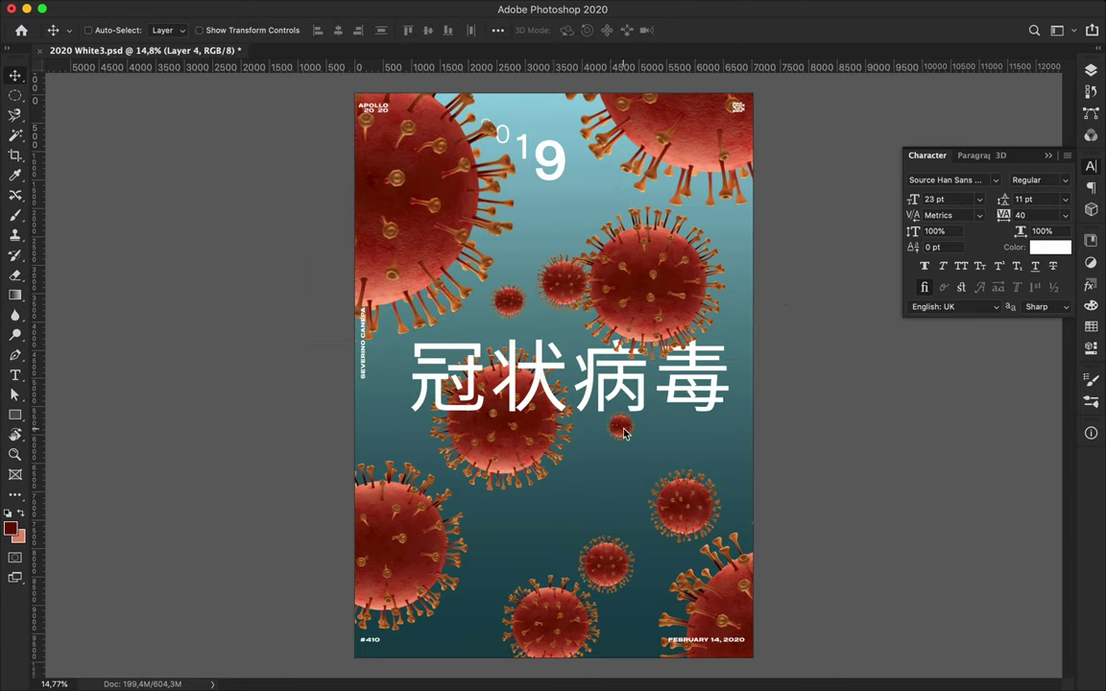
Rearrange five viruses around the 冠状病毒 title
{"action": "left_click_drag", "start_coordinate": [606, 576], "coordinate": [597, 491]}
{"action": "left_click_drag", "start_coordinate": [550, 619], "coordinate": [519, 592]}
{"action": "left_click_drag", "start_coordinate": [403, 542], "coordinate": [375, 533]}
{"action": "left_click_drag", "start_coordinate": [499, 442], "coordinate": [480, 460]}
{"action": "mouse_move", "coordinate": [555, 583]}
{"action": "left_mouse_down"}
{"action": "mouse_move", "coordinate": [490, 550]}
{"action": "mouse_move", "coordinate": [480, 580]}
{"action": "left_mouse_up"}
Scale the top-left virus down and reposition the right-hand and lower viruses
{"action": "key", "text": "ctrl+t"}
{"action": "left_click_drag", "start_coordinate": [618, 468], "coordinate": [405, 429]}
{"action": "key", "text": "Return"}
{"action": "left_click_drag", "start_coordinate": [462, 208], "coordinate": [442, 288]}
{"action": "left_click_drag", "start_coordinate": [653, 278], "coordinate": [682, 283]}
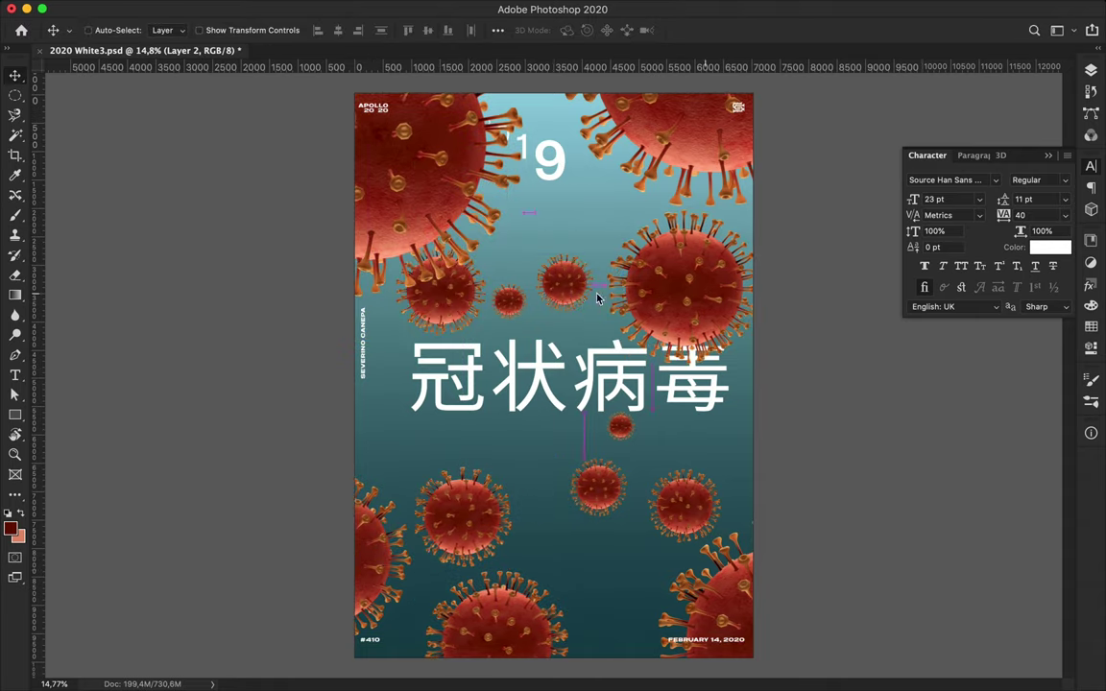
{"action": "left_click_drag", "start_coordinate": [557, 288], "coordinate": [592, 223]}
{"action": "left_click_drag", "start_coordinate": [573, 491], "coordinate": [480, 544]}
{"action": "left_click_drag", "start_coordinate": [683, 504], "coordinate": [554, 466]}
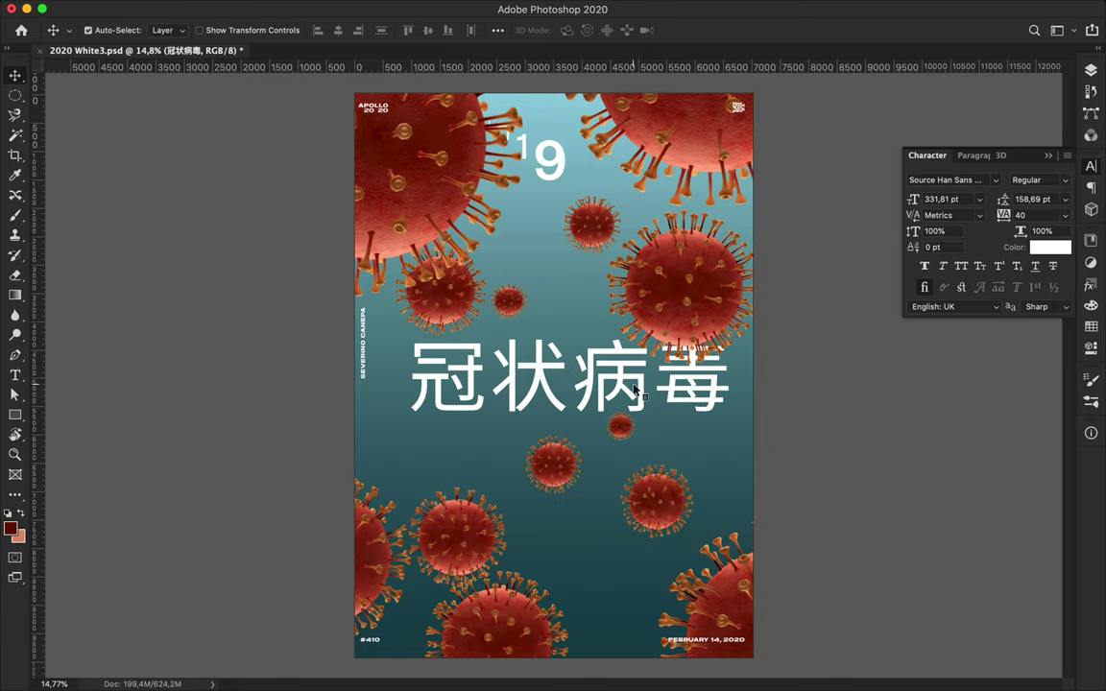
Align the 冠状病毒 title and place a new text cursor low on the poster
{"action": "left_click", "coordinate": [498, 29]}
{"action": "left_click", "coordinate": [474, 76]}
{"action": "left_click", "coordinate": [1091, 70]}
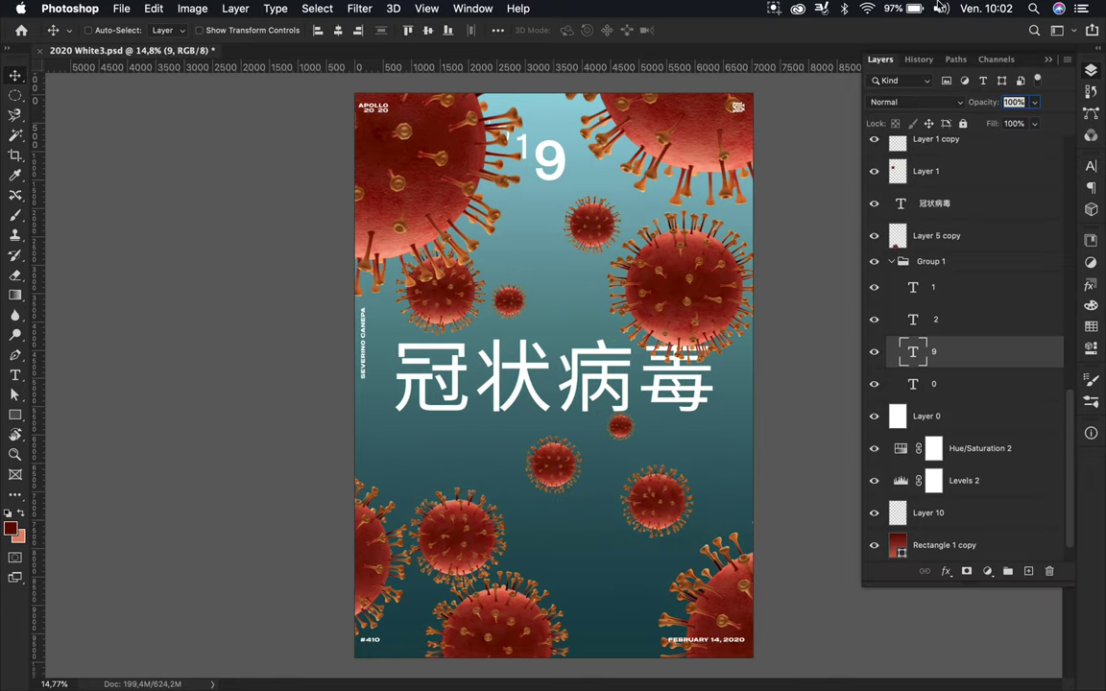
{"action": "key", "text": "t"}
{"action": "left_click", "coordinate": [543, 539]}
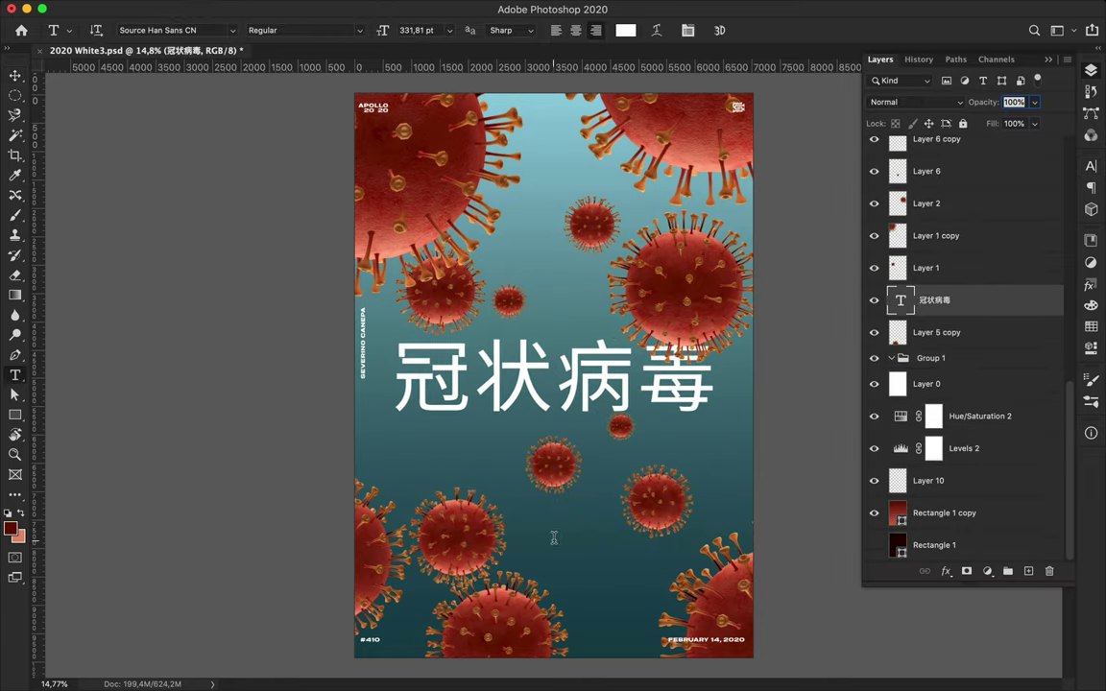
Add the 2019-nCoV subtitle text and set it to Molde Semibold
{"action": "type", "text": "2019-nCoV"}
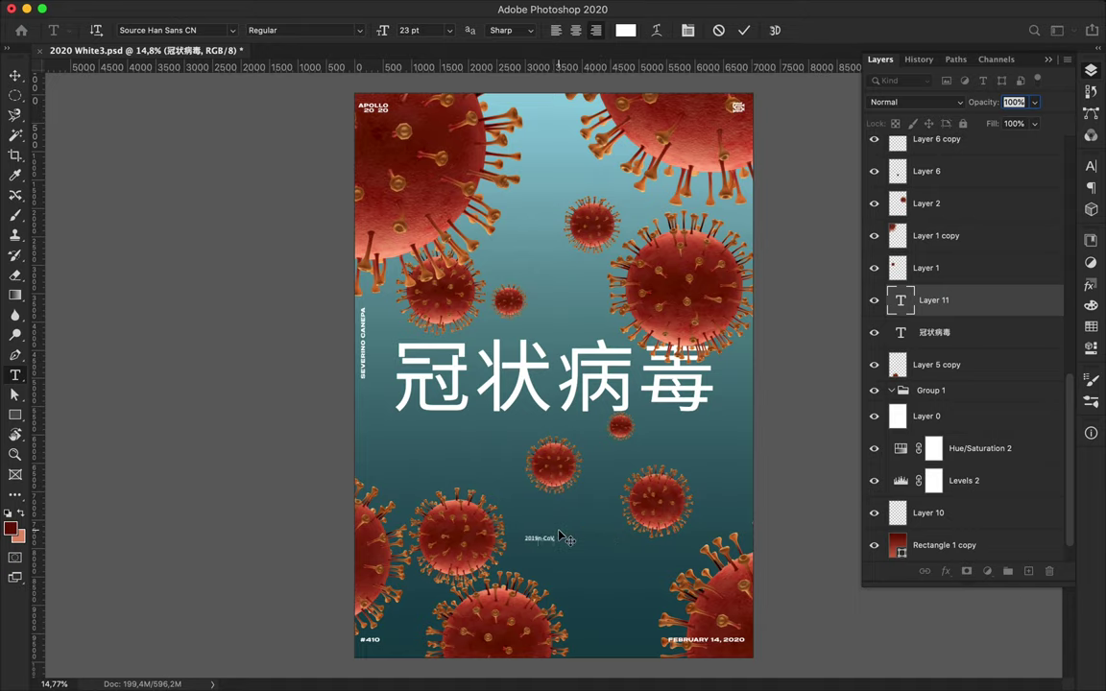
{"action": "left_click", "coordinate": [1090, 166]}
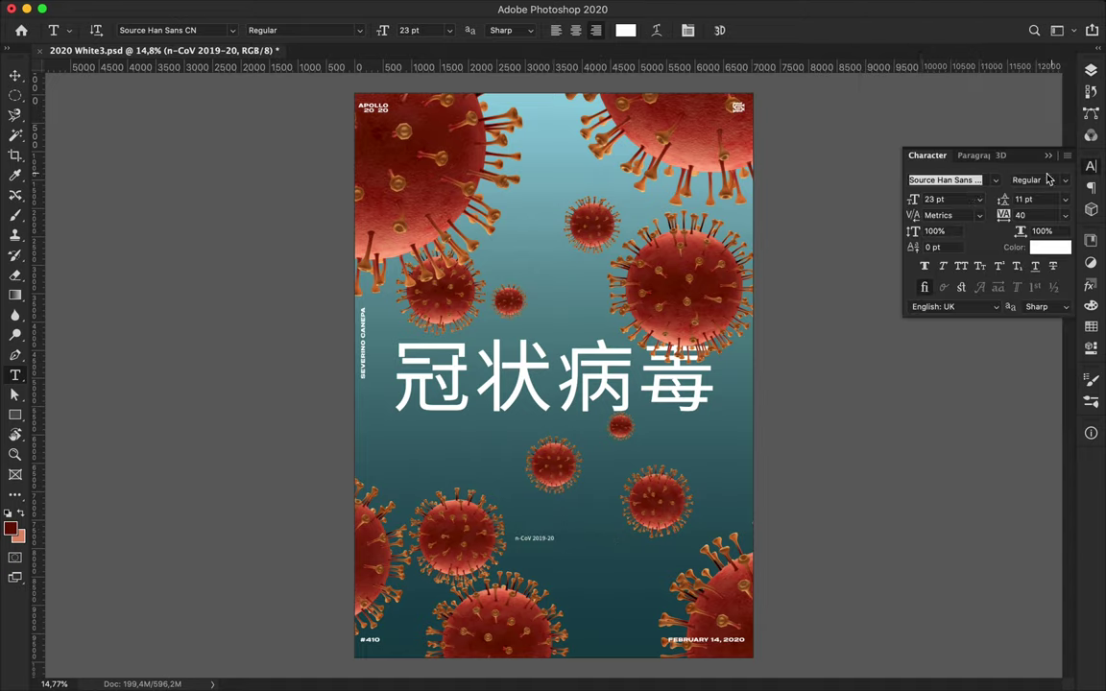
{"action": "key", "text": "l"}
{"action": "left_click", "coordinate": [970, 177]}
{"action": "left_click", "coordinate": [1018, 177]}
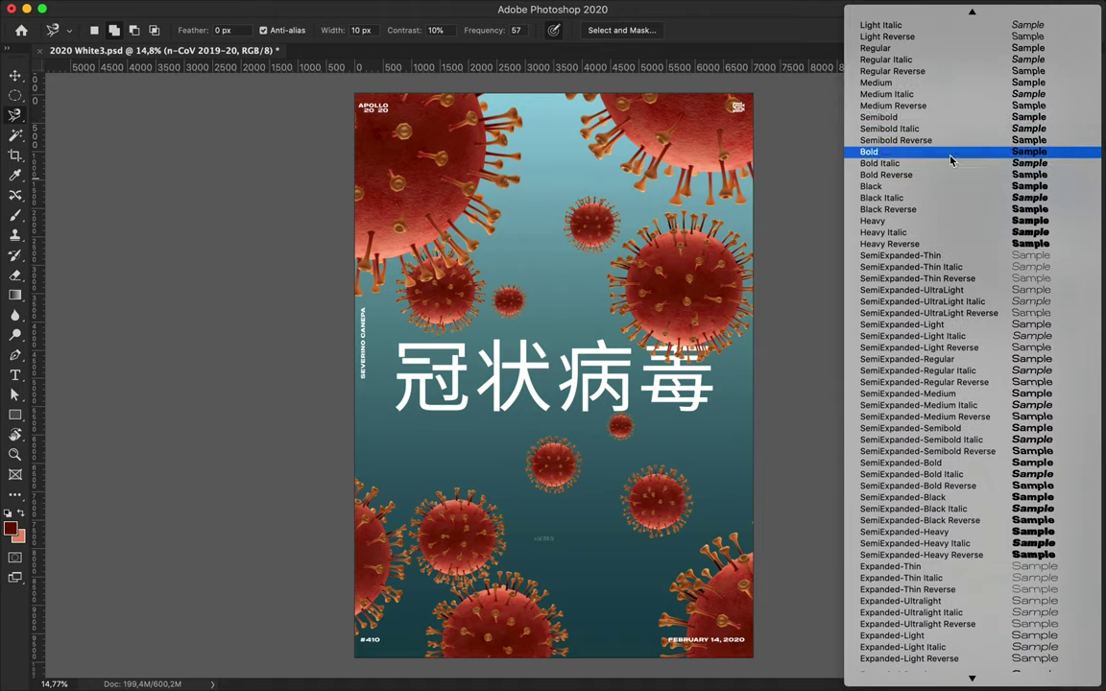
{"action": "left_click", "coordinate": [951, 154]}
Enlarge the 2019-nCoV subtitle, set it below 冠状病毒, and shift two nearby viruses
{"action": "key", "text": "ctrl+t"}
{"action": "key", "text": "Return"}
{"action": "mouse_move", "coordinate": [526, 531]}
{"action": "left_mouse_down"}
{"action": "mouse_move", "coordinate": [572, 528]}
{"action": "mouse_move", "coordinate": [577, 418]}
{"action": "left_mouse_up"}
{"action": "key", "text": "v"}
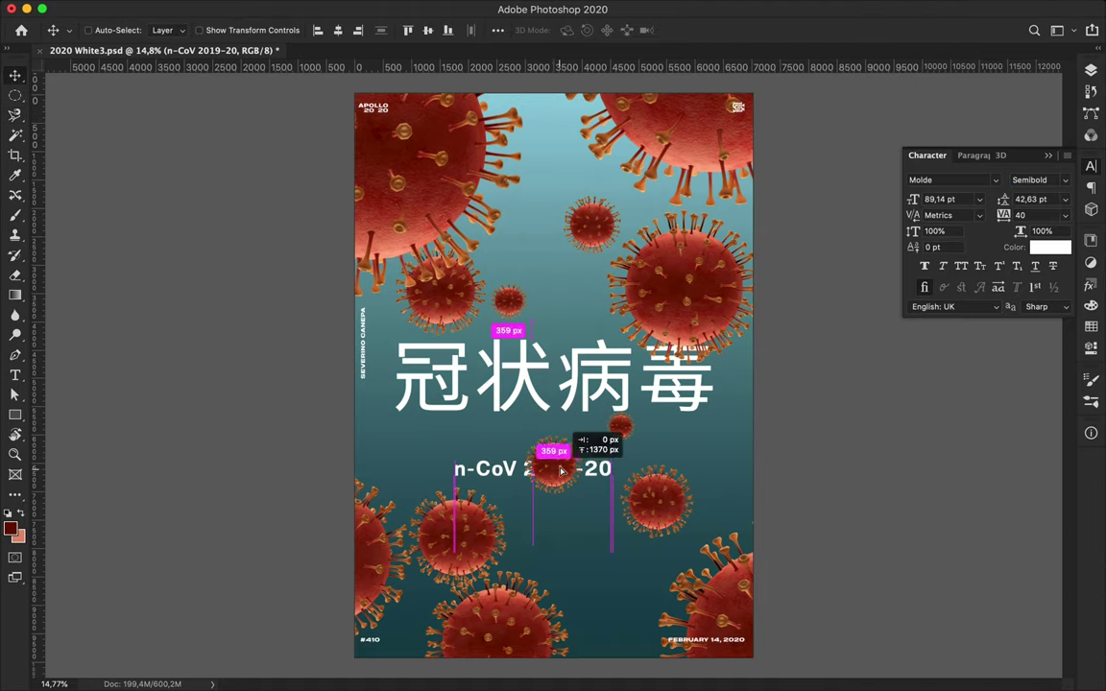
{"action": "left_click_drag", "start_coordinate": [464, 309], "coordinate": [519, 258]}
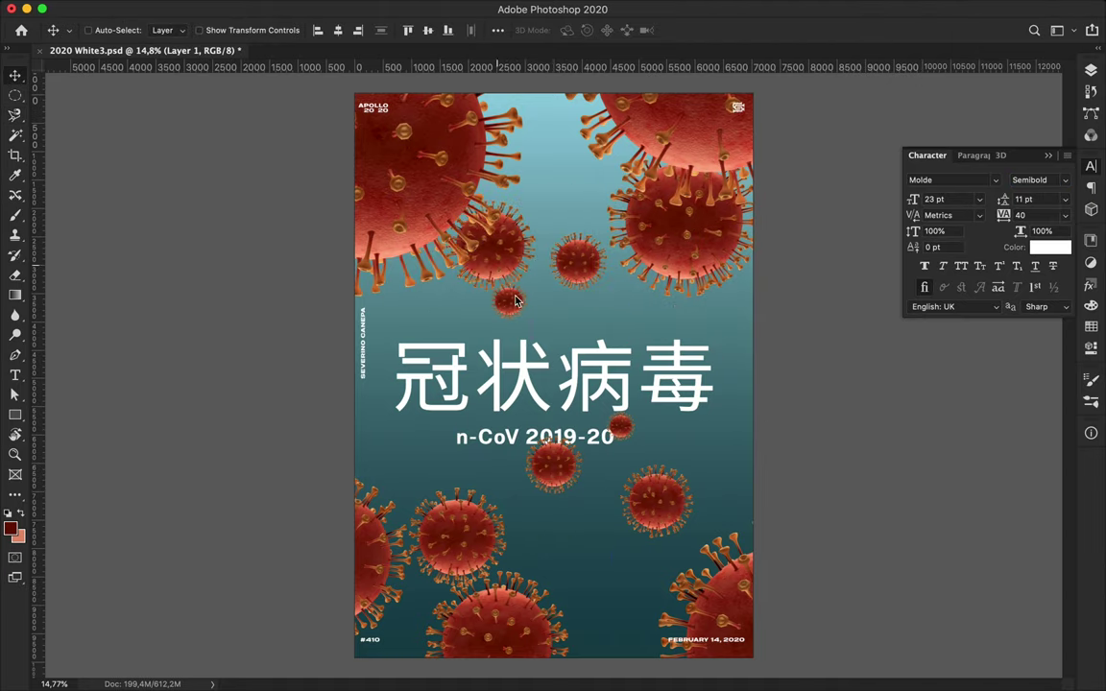
{"action": "left_click_drag", "start_coordinate": [509, 300], "coordinate": [544, 307]}
{"action": "mouse_move", "coordinate": [557, 470]}
{"action": "left_mouse_down"}
{"action": "mouse_move", "coordinate": [637, 603]}
{"action": "mouse_move", "coordinate": [585, 591]}
{"action": "left_mouse_up"}
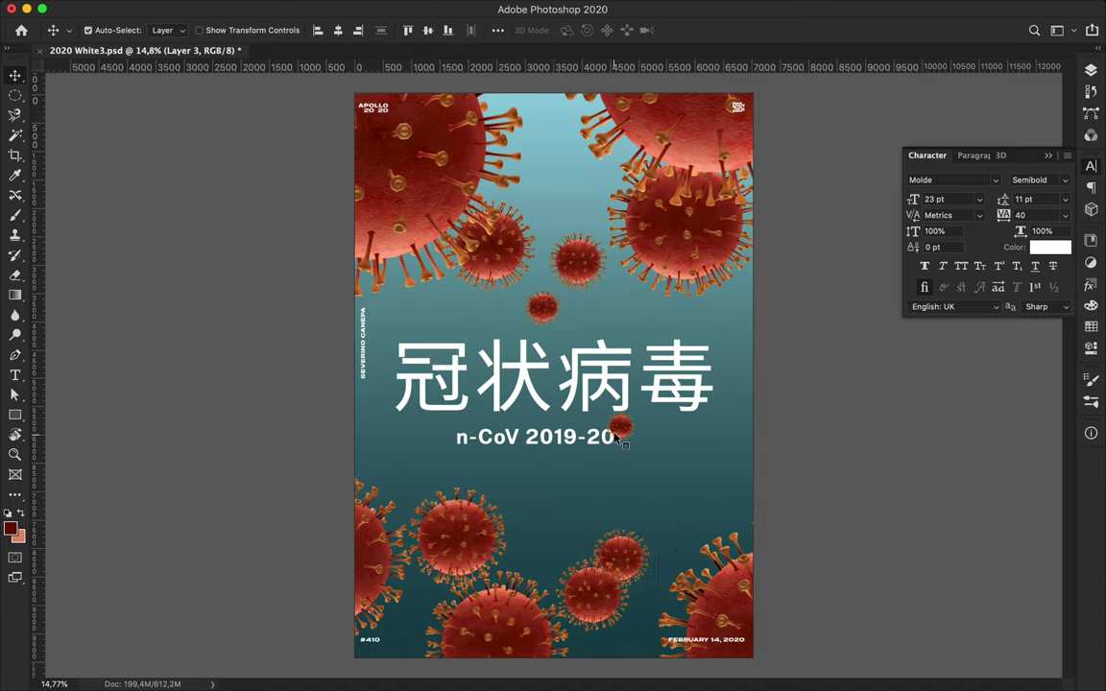
Rearrange the viruses along the top edge, adding a duplicated copy there
{"action": "mouse_move", "coordinate": [583, 170]}
{"action": "left_mouse_down"}
{"action": "mouse_move", "coordinate": [691, 182]}
{"action": "mouse_move", "coordinate": [519, 211]}
{"action": "left_mouse_up"}
{"action": "left_click_drag", "start_coordinate": [509, 154], "coordinate": [544, 175]}
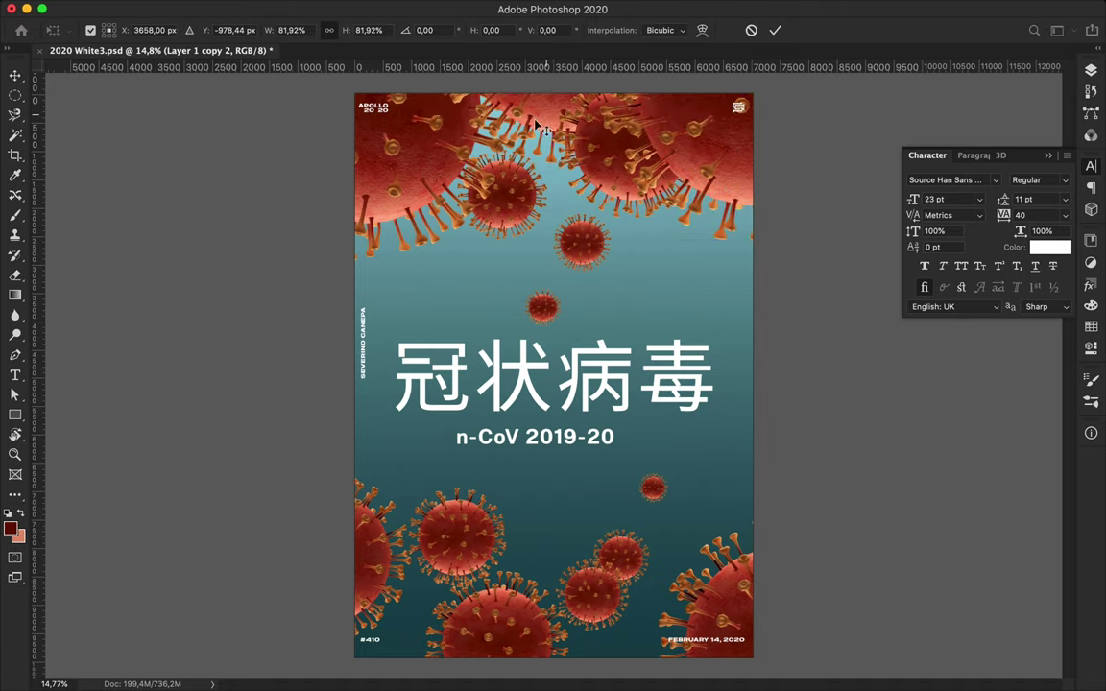
{"action": "left_click_drag", "start_coordinate": [704, 135], "coordinate": [726, 175]}
Rearrange the bottom-left viruses and give the subtitle Molde Expanded-Medium Italic
{"action": "left_click_drag", "start_coordinate": [488, 615], "coordinate": [464, 590]}
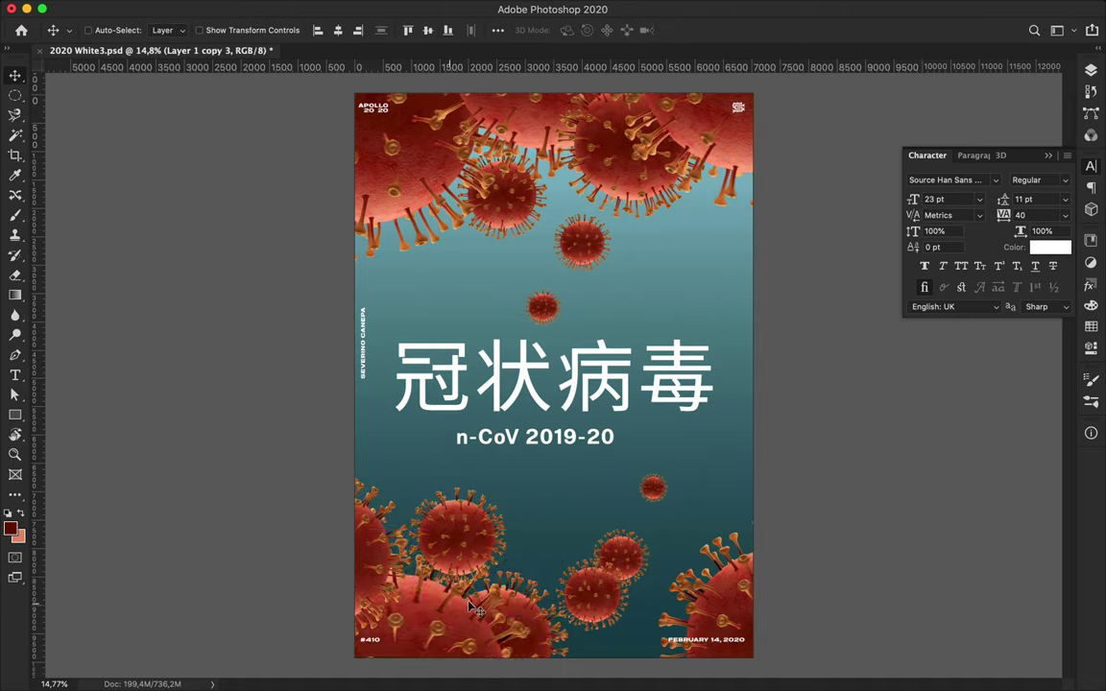
{"action": "left_click", "coordinate": [455, 538]}
{"action": "key", "text": "F7"}
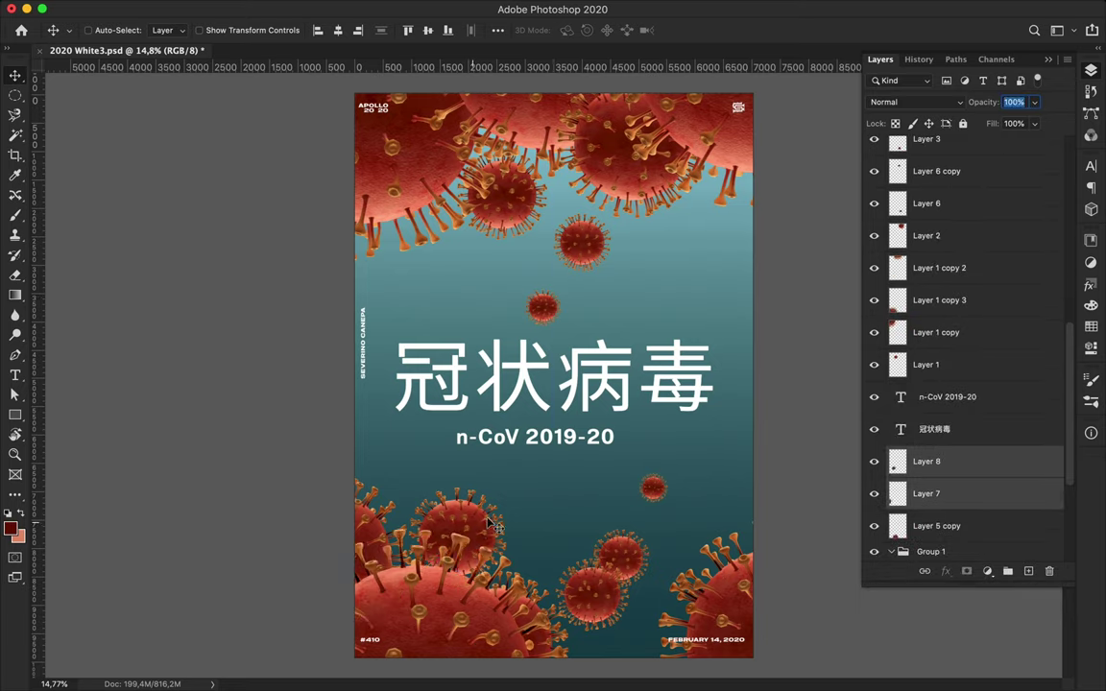
{"action": "mouse_move", "coordinate": [455, 538]}
{"action": "left_mouse_down"}
{"action": "mouse_move", "coordinate": [444, 516]}
{"action": "mouse_move", "coordinate": [423, 567]}
{"action": "left_mouse_up"}
{"action": "left_click_drag", "start_coordinate": [595, 592], "coordinate": [648, 602]}
{"action": "left_click_drag", "start_coordinate": [432, 530], "coordinate": [598, 557]}
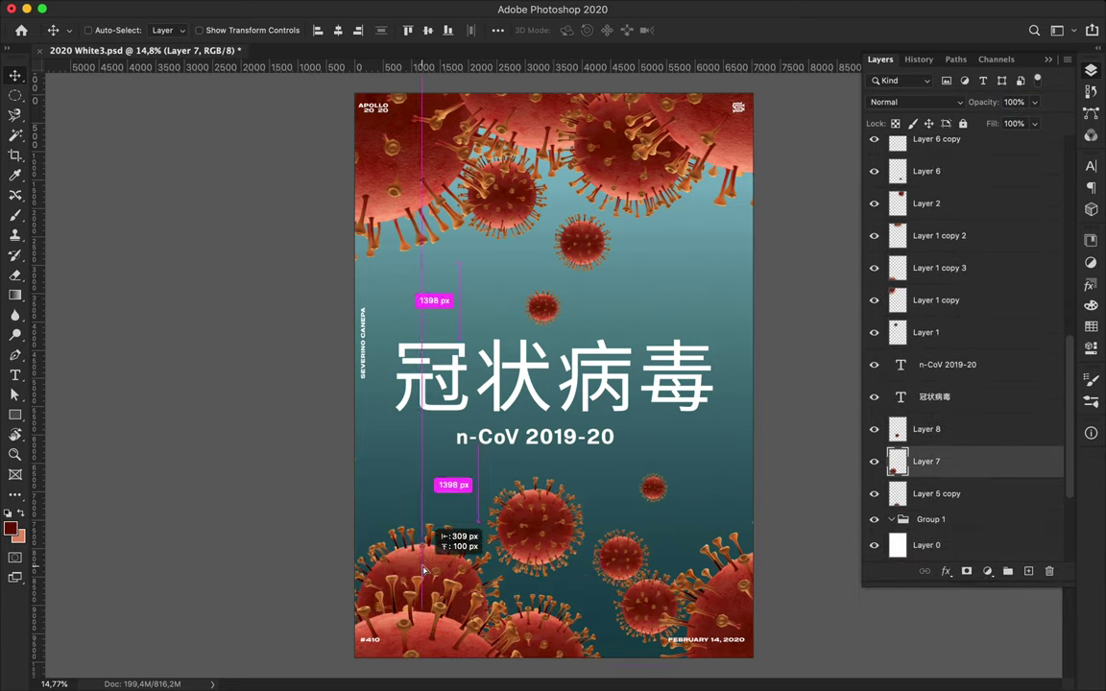
{"action": "left_click_drag", "start_coordinate": [653, 488], "coordinate": [647, 473]}
{"action": "left_click", "coordinate": [949, 445]}
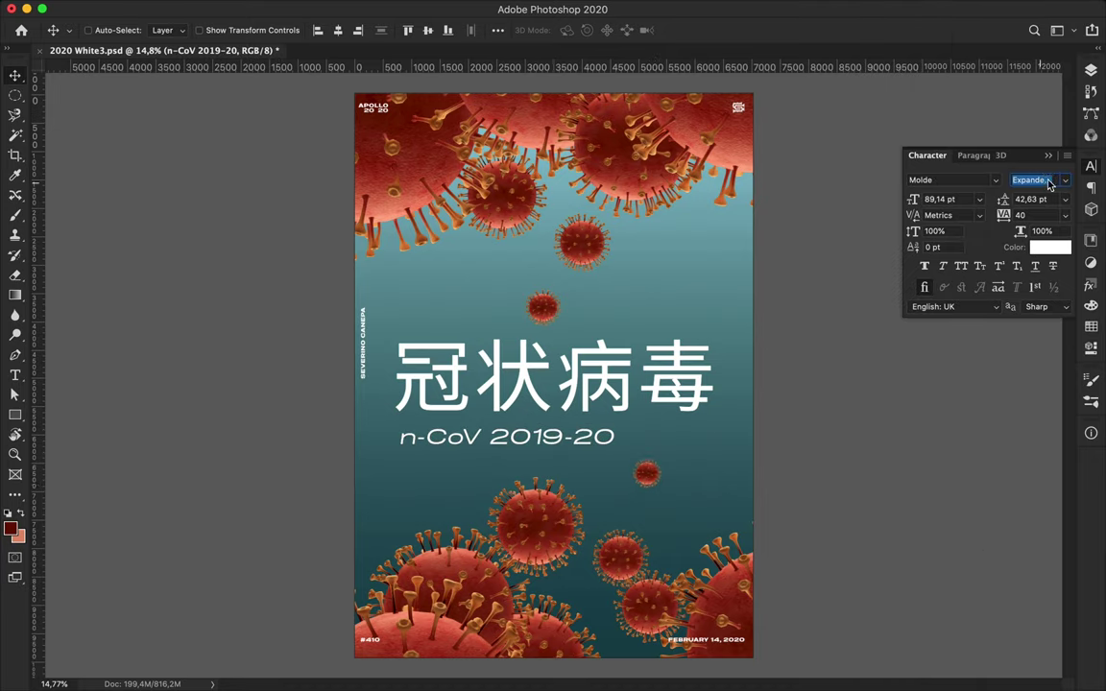
Arrange the separate title characters, shrink 冠 twice, and move 状 closer to it
{"action": "double_click", "coordinate": [432, 384]}
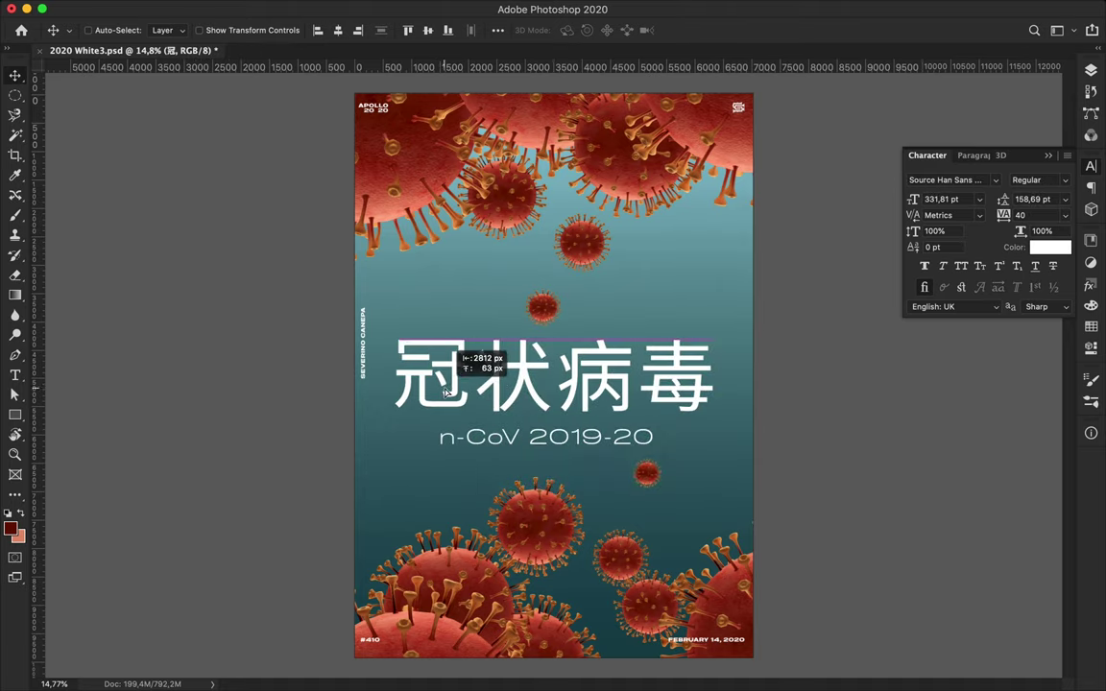
{"action": "left_click_drag", "start_coordinate": [485, 326], "coordinate": [642, 468]}
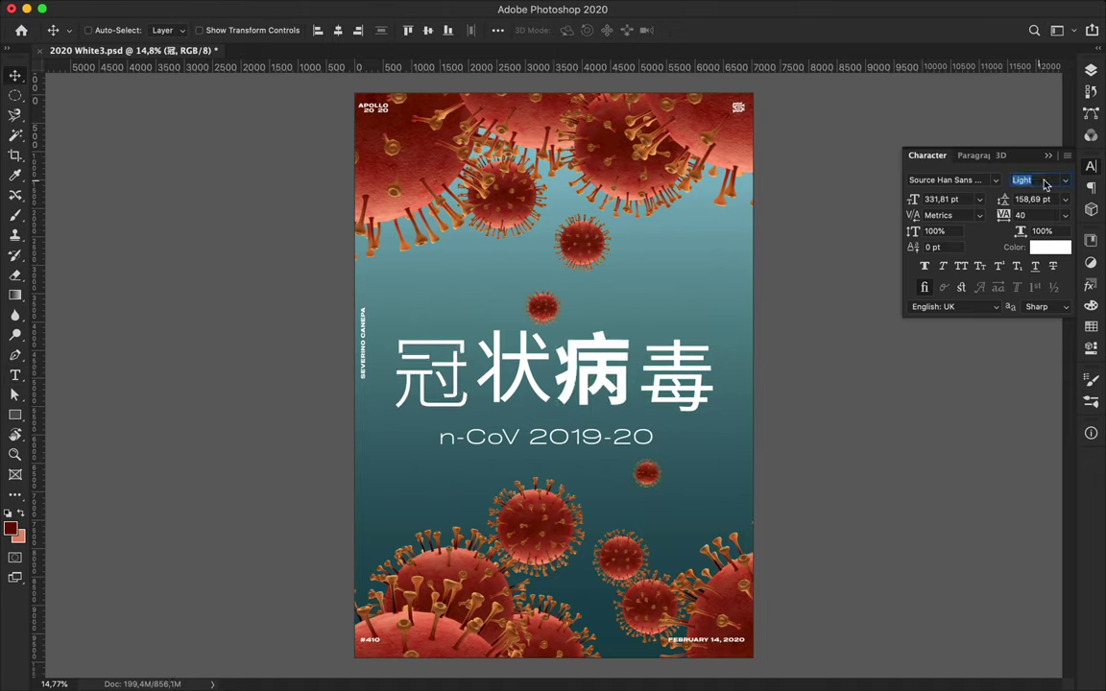
{"action": "key", "text": "ctrl+t"}
{"action": "left_click_drag", "start_coordinate": [390, 486], "coordinate": [401, 437]}
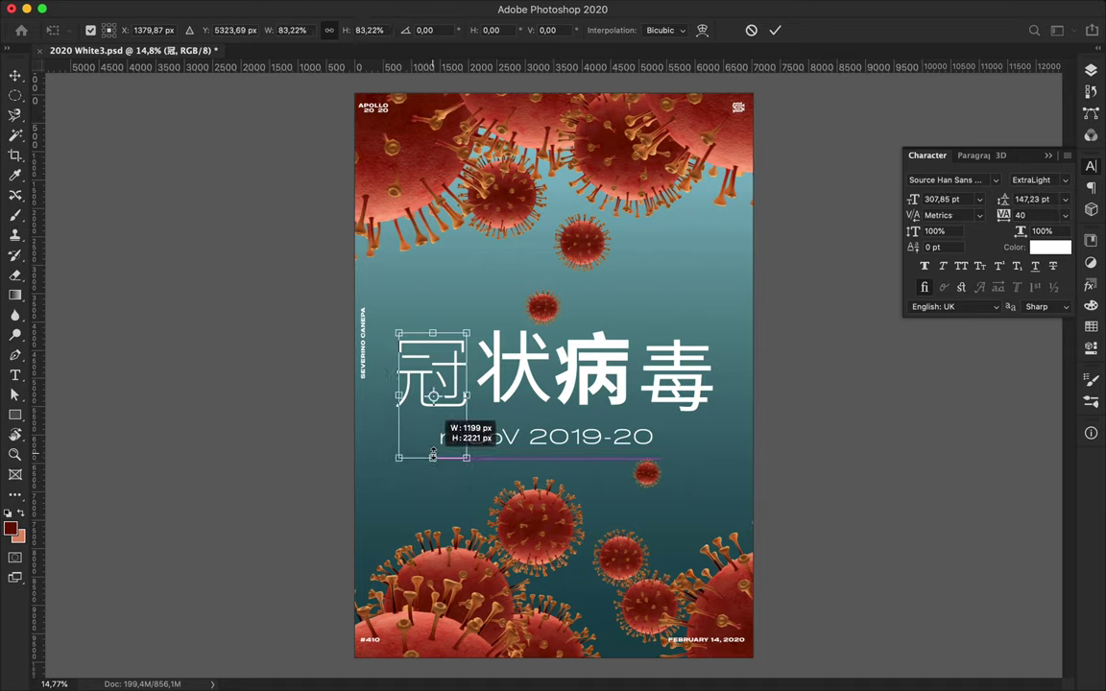
{"action": "key", "text": "Return"}
{"action": "key", "text": "ctrl+t"}
{"action": "left_click_drag", "start_coordinate": [460, 341], "coordinate": [451, 352]}
{"action": "key", "text": "Return"}
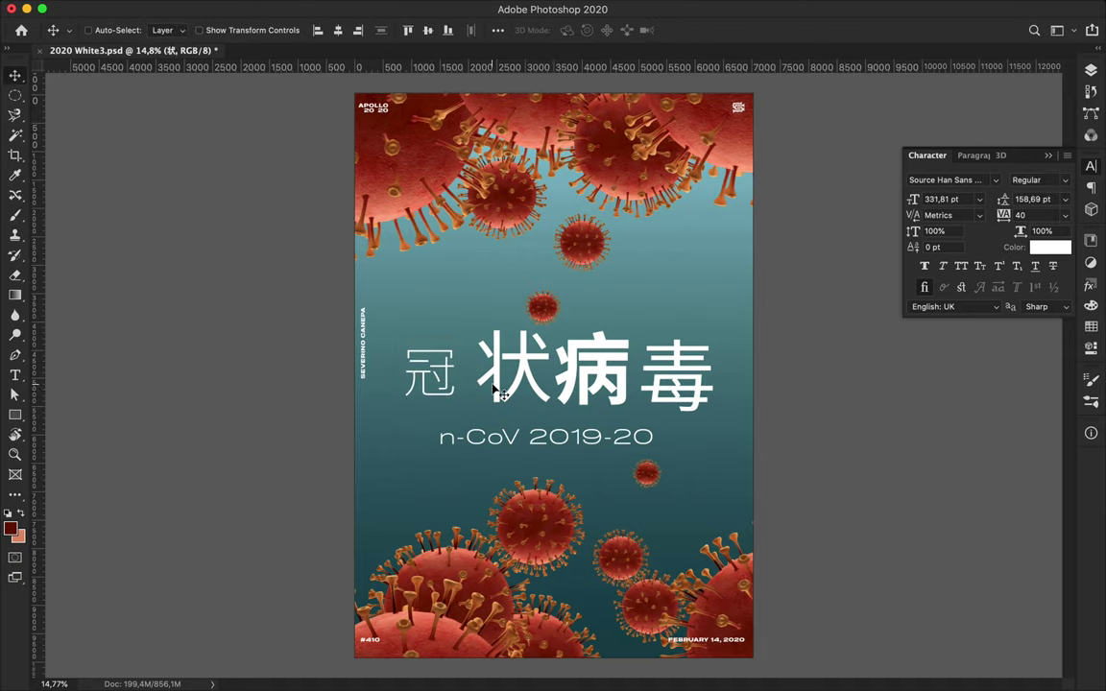
{"action": "left_click_drag", "start_coordinate": [493, 389], "coordinate": [482, 392]}
Transform 毒, enlarge 病 downward to 434,59 pt, and nudge it into place
{"action": "key", "text": "ctrl+t"}
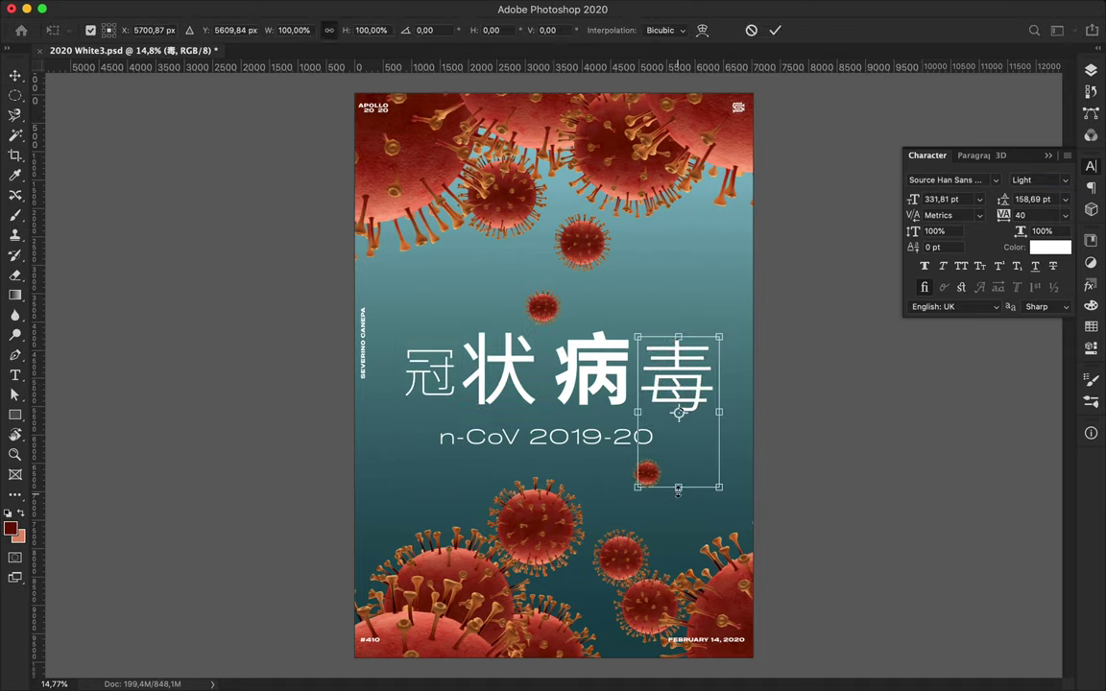
{"action": "key", "text": "Return"}
{"action": "key", "text": "ctrl+t"}
{"action": "left_click_drag", "start_coordinate": [592, 409], "coordinate": [593, 494]}
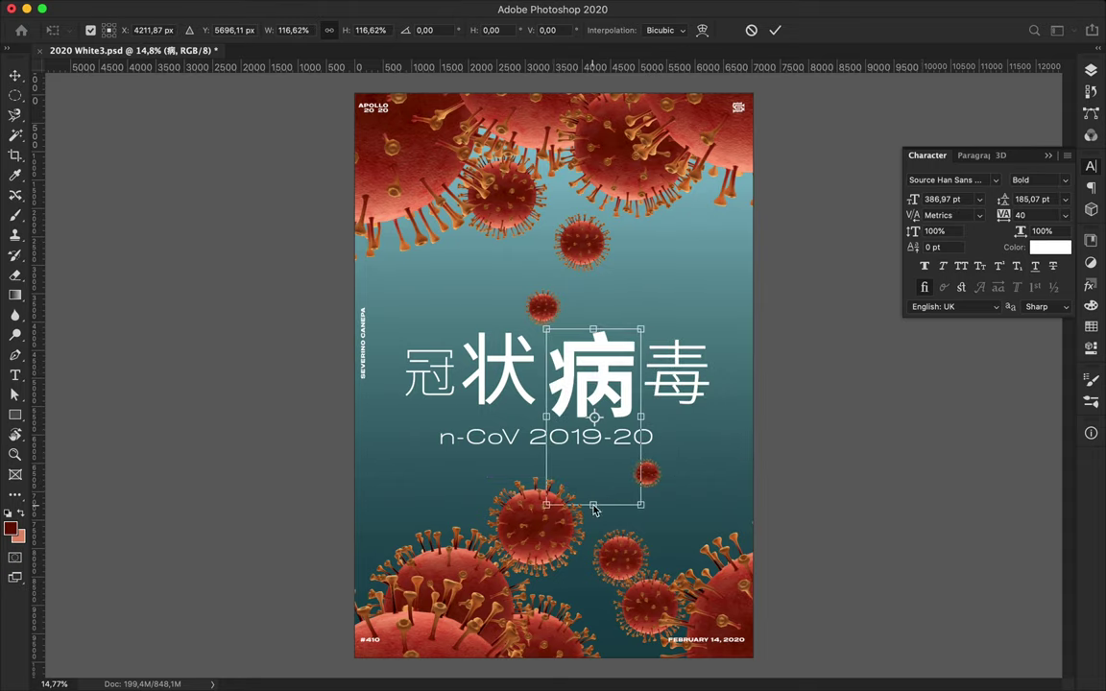
{"action": "key", "text": "Return"}
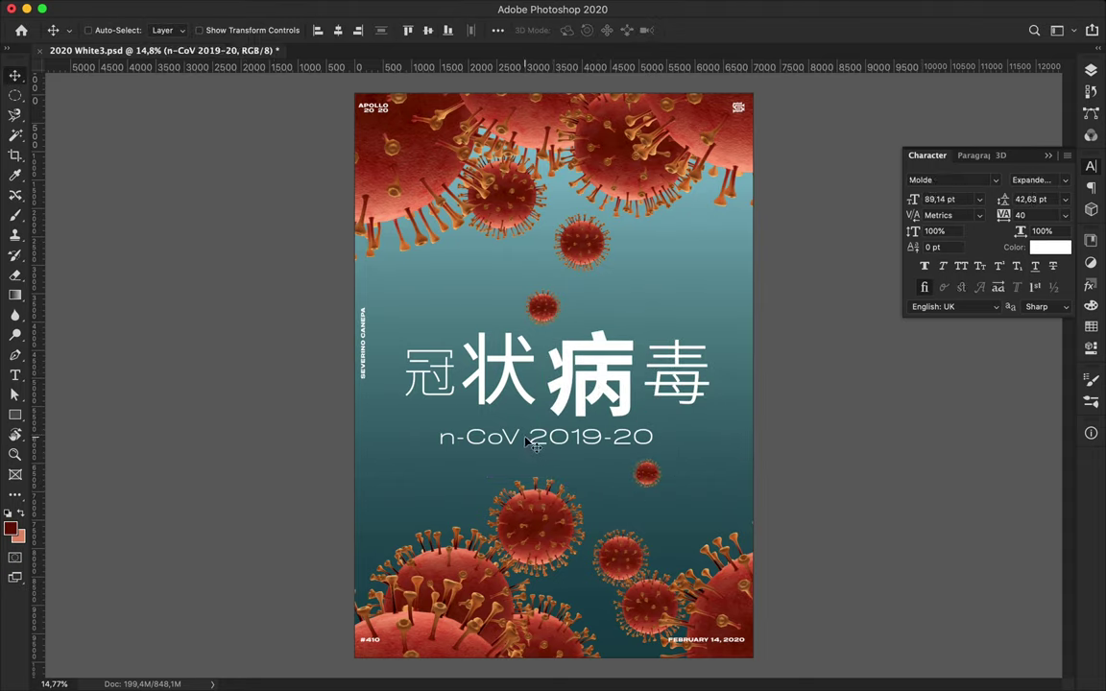
{"action": "left_click_drag", "start_coordinate": [578, 389], "coordinate": [596, 460]}
Enlarge 病 again and set the n-CoV text to a bold style
{"action": "key", "text": "ctrl+t"}
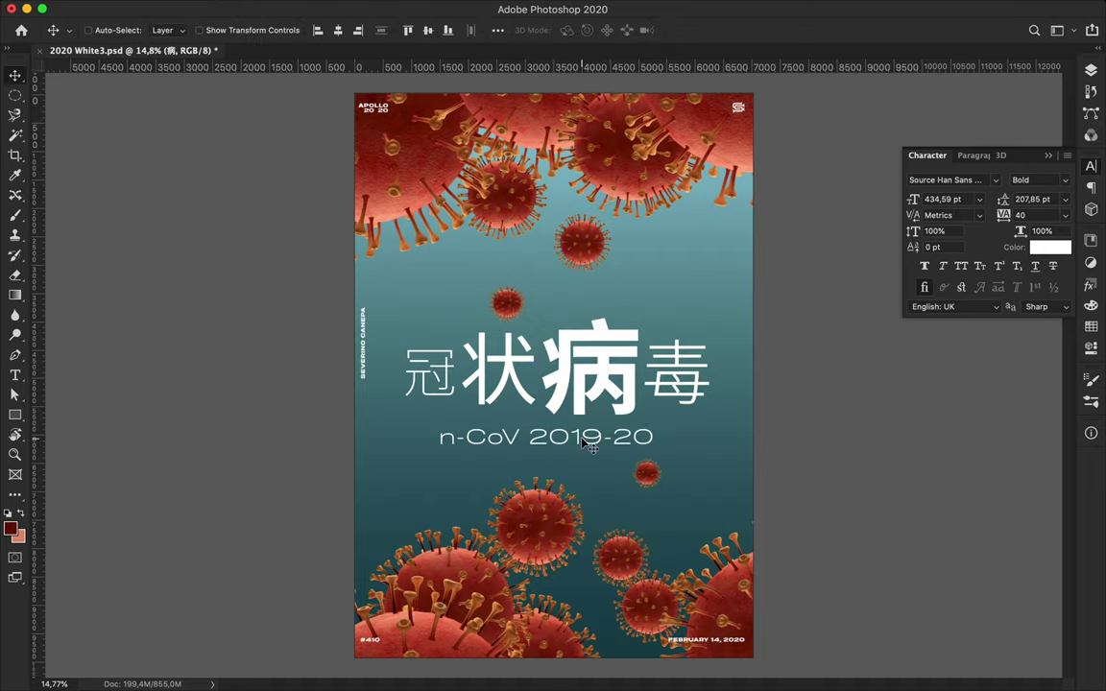
{"action": "double_click", "coordinate": [480, 438]}
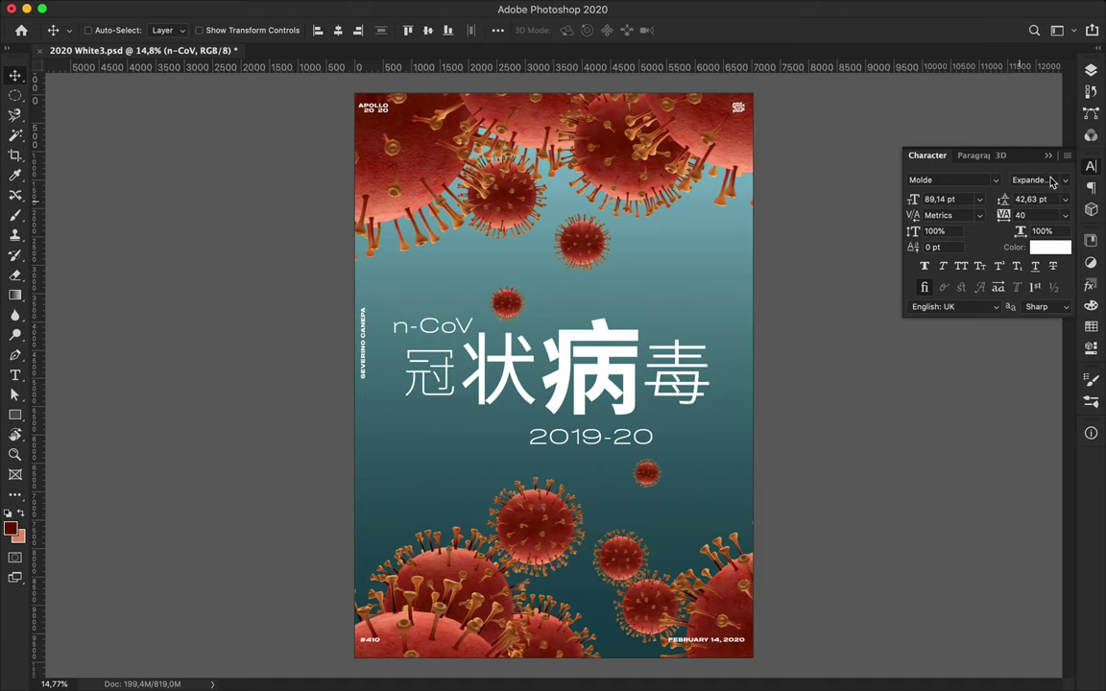
{"action": "left_click", "coordinate": [1052, 181]}
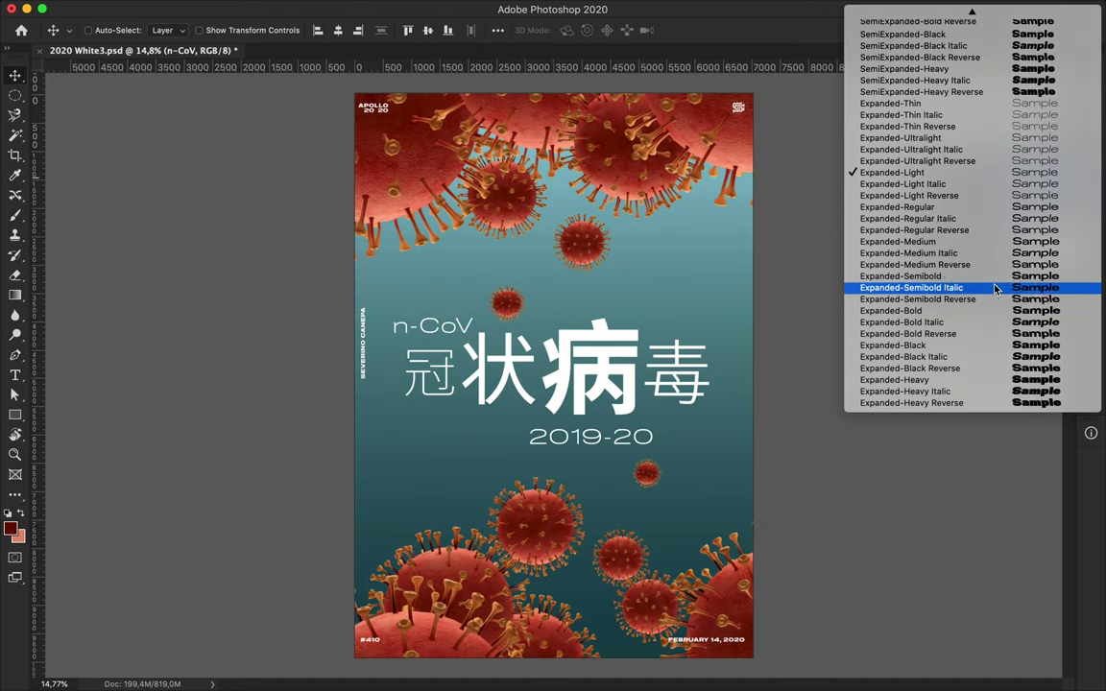
{"action": "left_click", "coordinate": [990, 333]}
Shrink 2019-20 under 病毒 and place n-CoV above 冠状
{"action": "key", "text": "ctrl+t"}
{"action": "mouse_move", "coordinate": [642, 450]}
{"action": "left_mouse_down"}
{"action": "mouse_move", "coordinate": [624, 434]}
{"action": "mouse_move", "coordinate": [633, 442]}
{"action": "left_mouse_up"}
{"action": "key", "text": "Return"}
{"action": "mouse_move", "coordinate": [431, 327]}
{"action": "left_mouse_down"}
{"action": "mouse_move", "coordinate": [474, 319]}
{"action": "mouse_move", "coordinate": [534, 275]}
{"action": "left_mouse_up"}
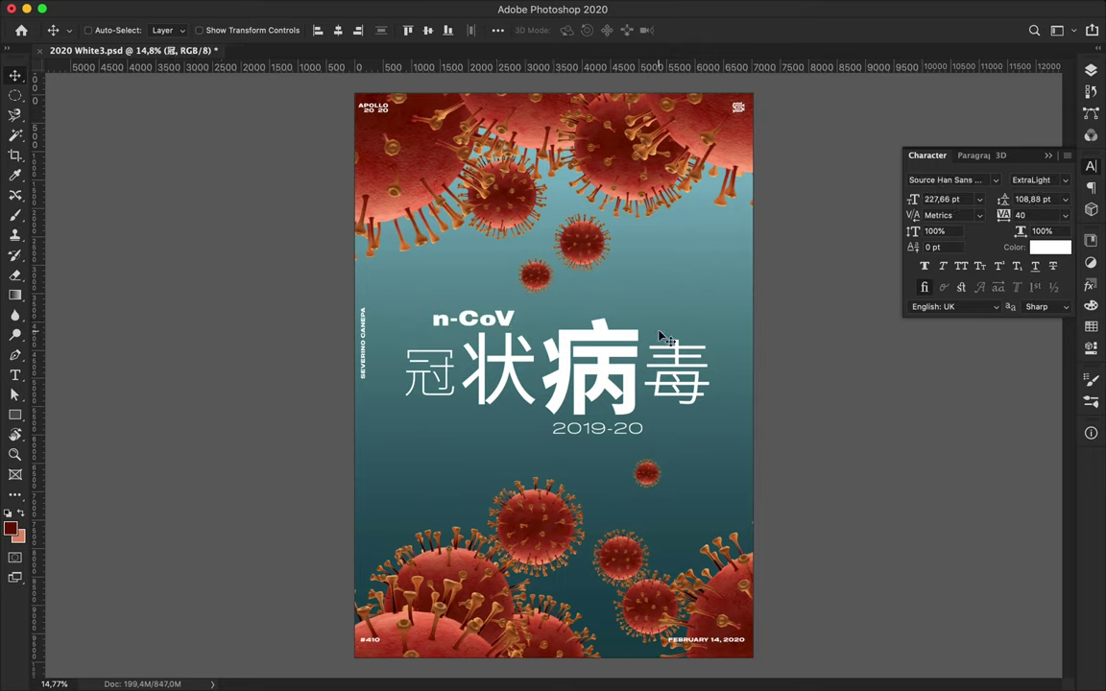
Move a large bottom-left virus up and save the poster
{"action": "left_click_drag", "start_coordinate": [451, 538], "coordinate": [457, 523]}
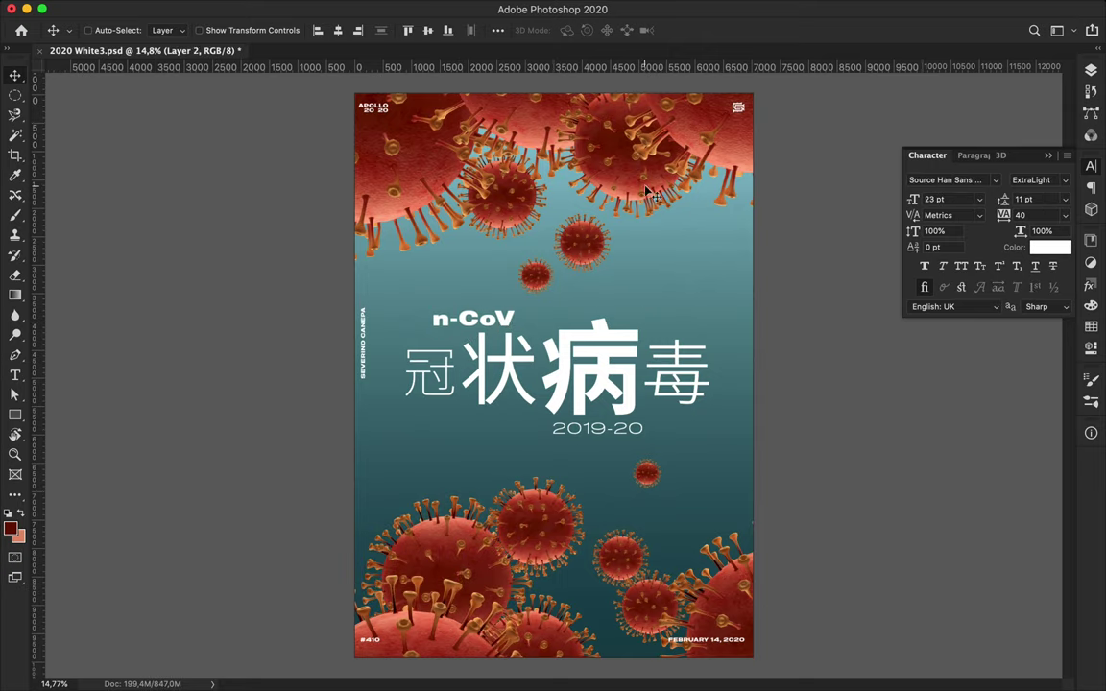
{"action": "left_click", "coordinate": [600, 135]}
{"action": "key", "text": "super+s"}
{"action": "left_click", "coordinate": [773, 8]}
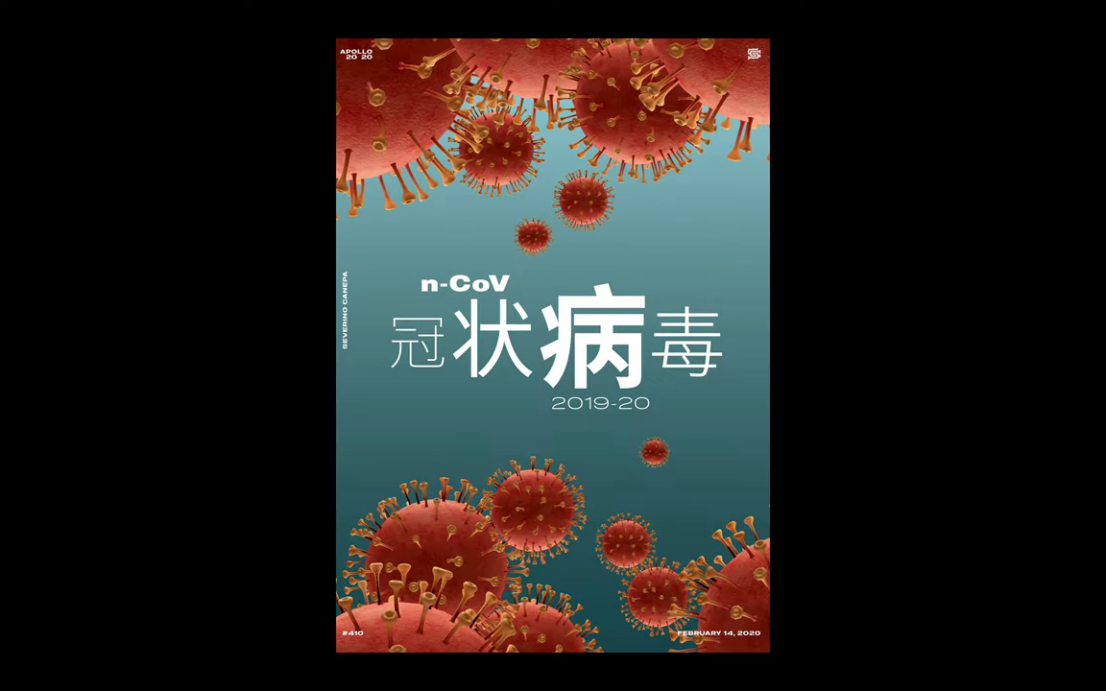